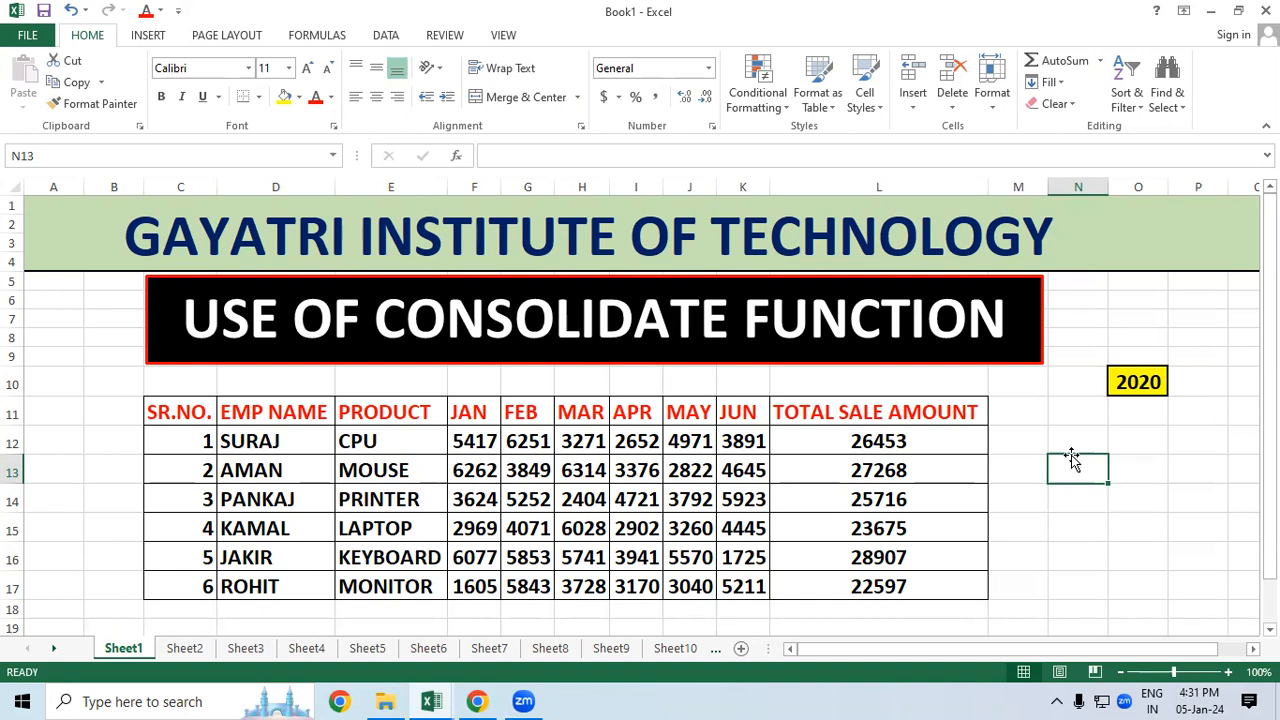
click(1086, 527)
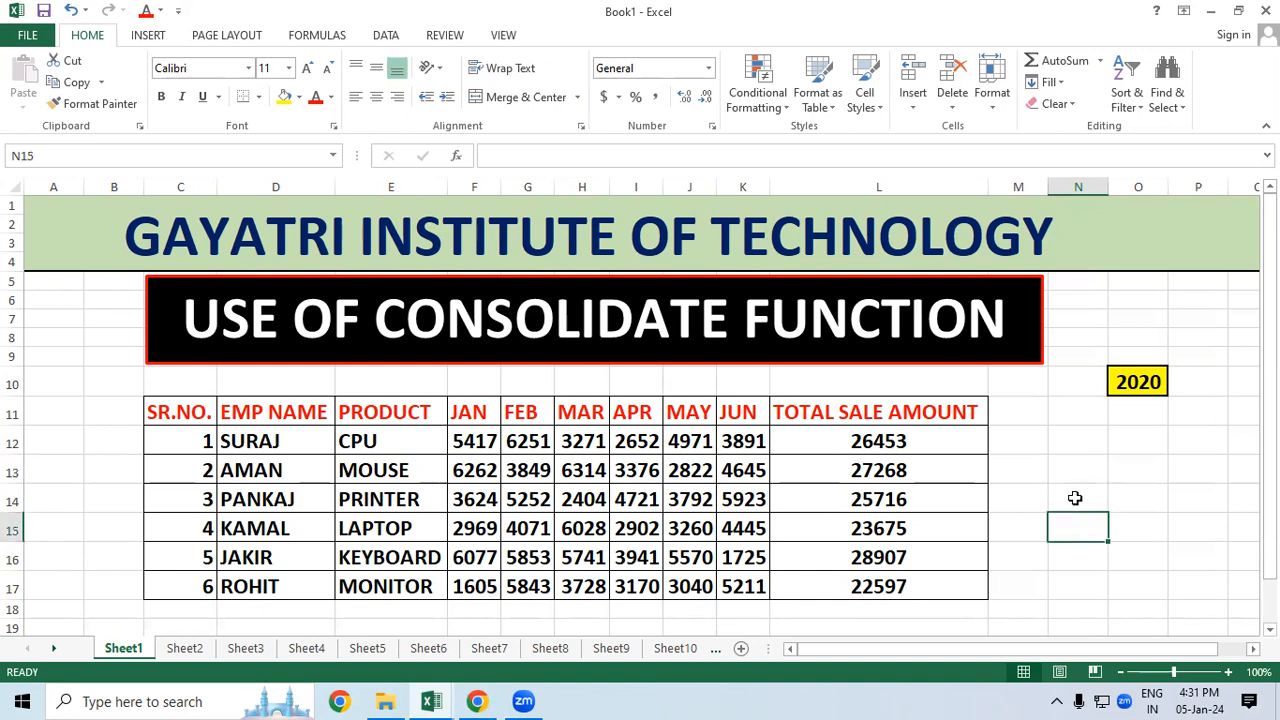
drag(1062, 419, 947, 591)
click(1122, 464)
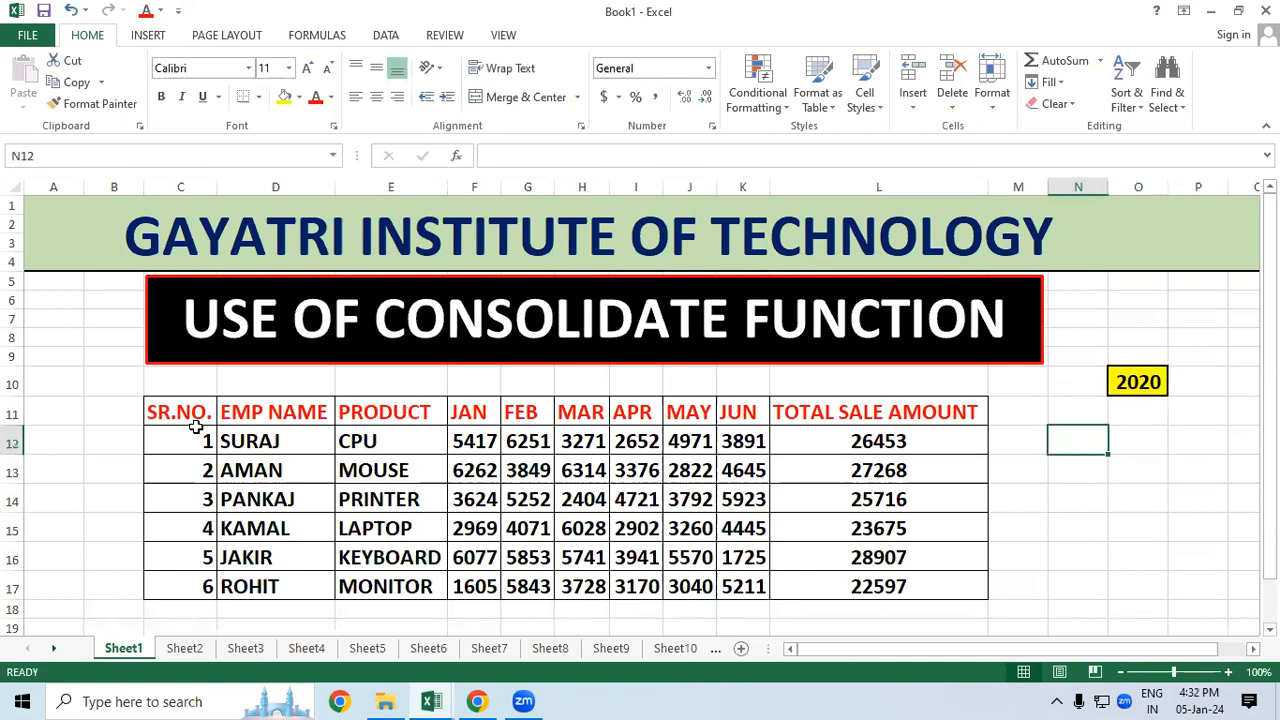
Review the 2020 sales table's column headings on Sheet1, from employee name and product through the monthly columns
click(312, 411)
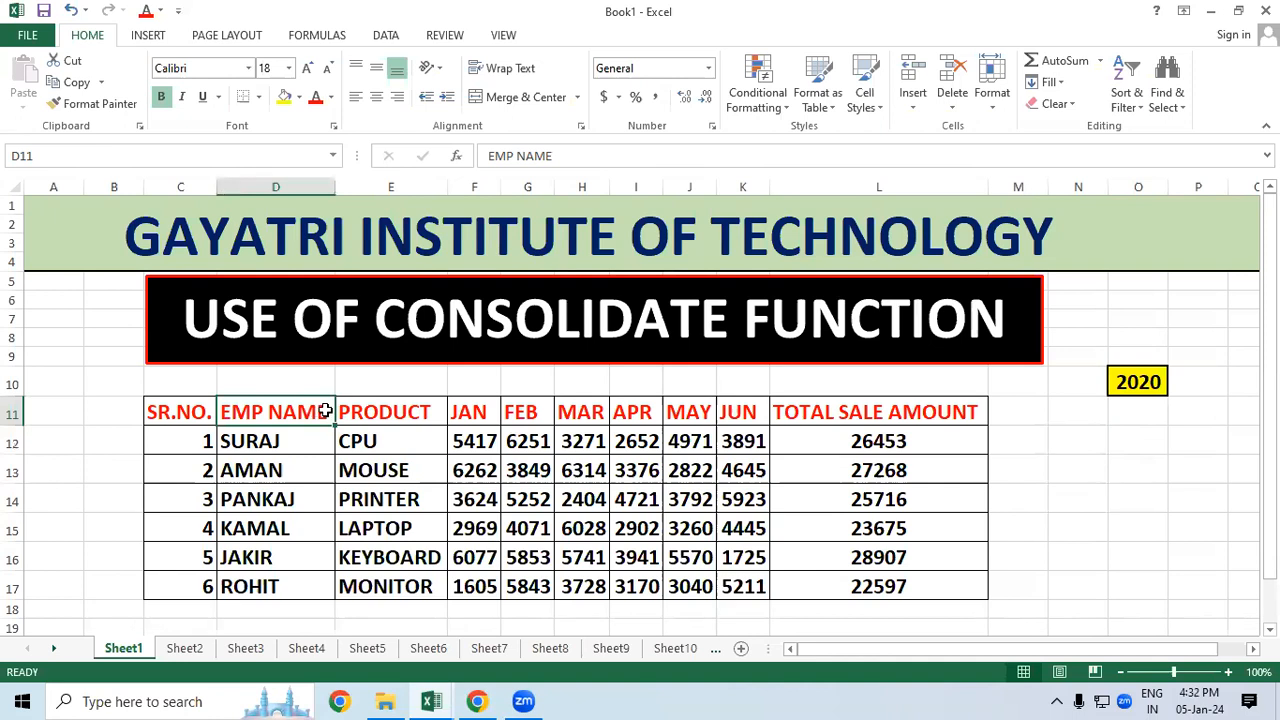
click(378, 405)
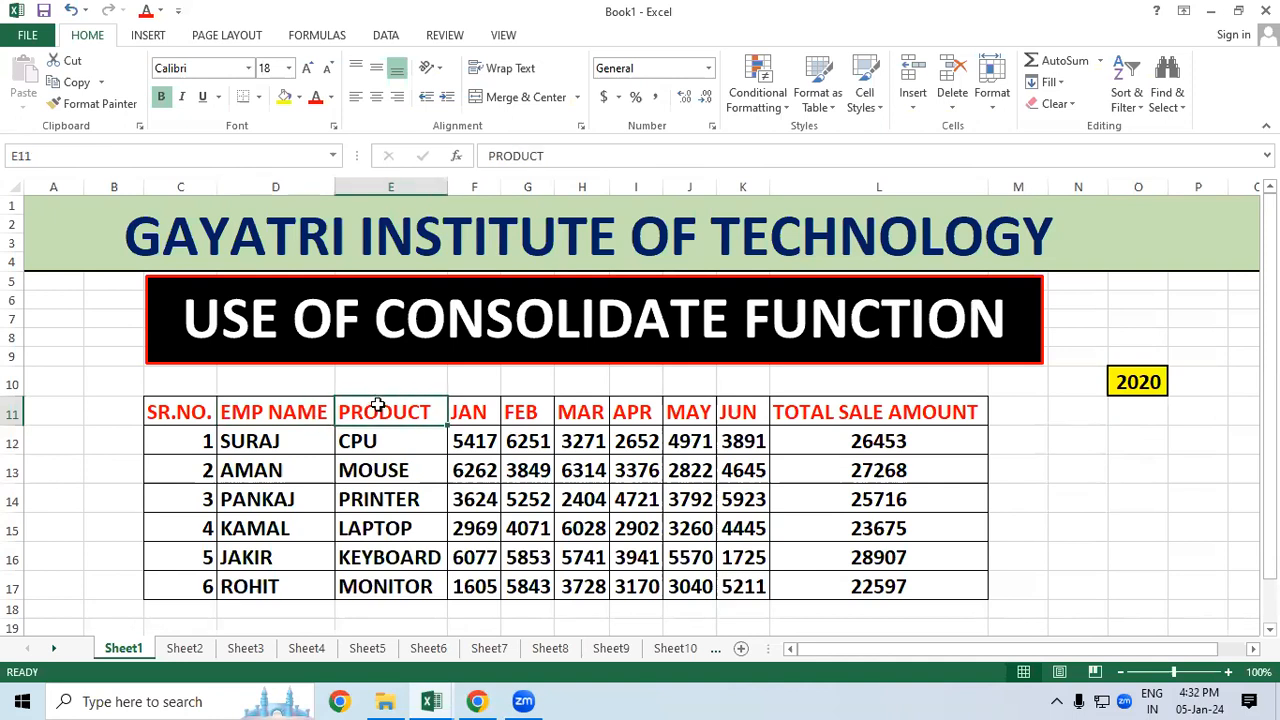
click(471, 410)
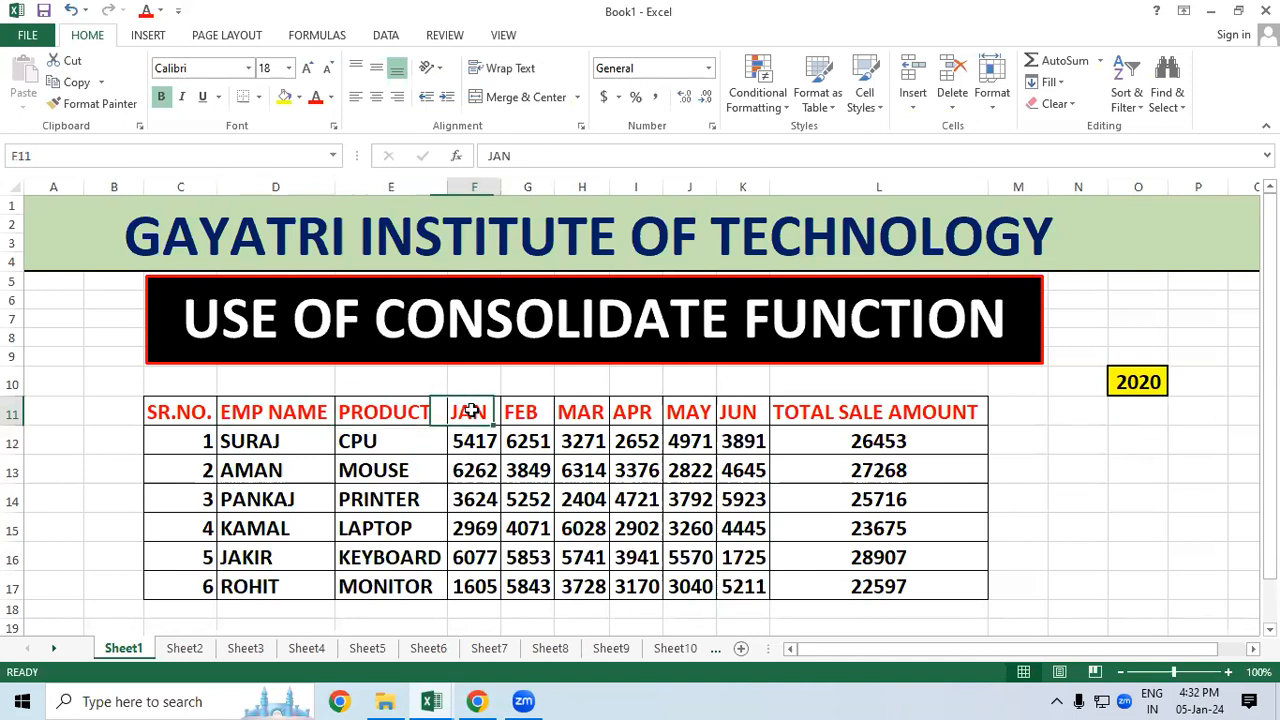
click(582, 419)
click(690, 414)
click(1144, 458)
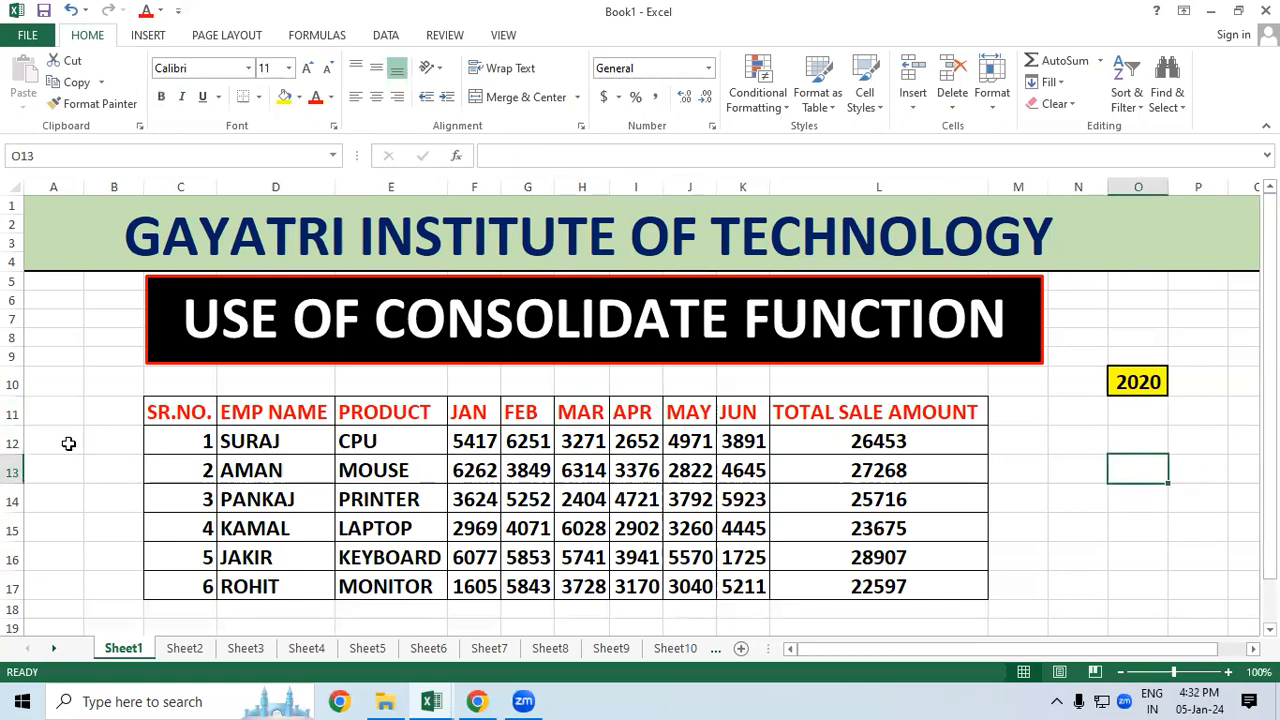
Examine the first employee's record on Sheet1, covering the product, the monthly sales and the total sale formula in L12
click(263, 416)
click(257, 440)
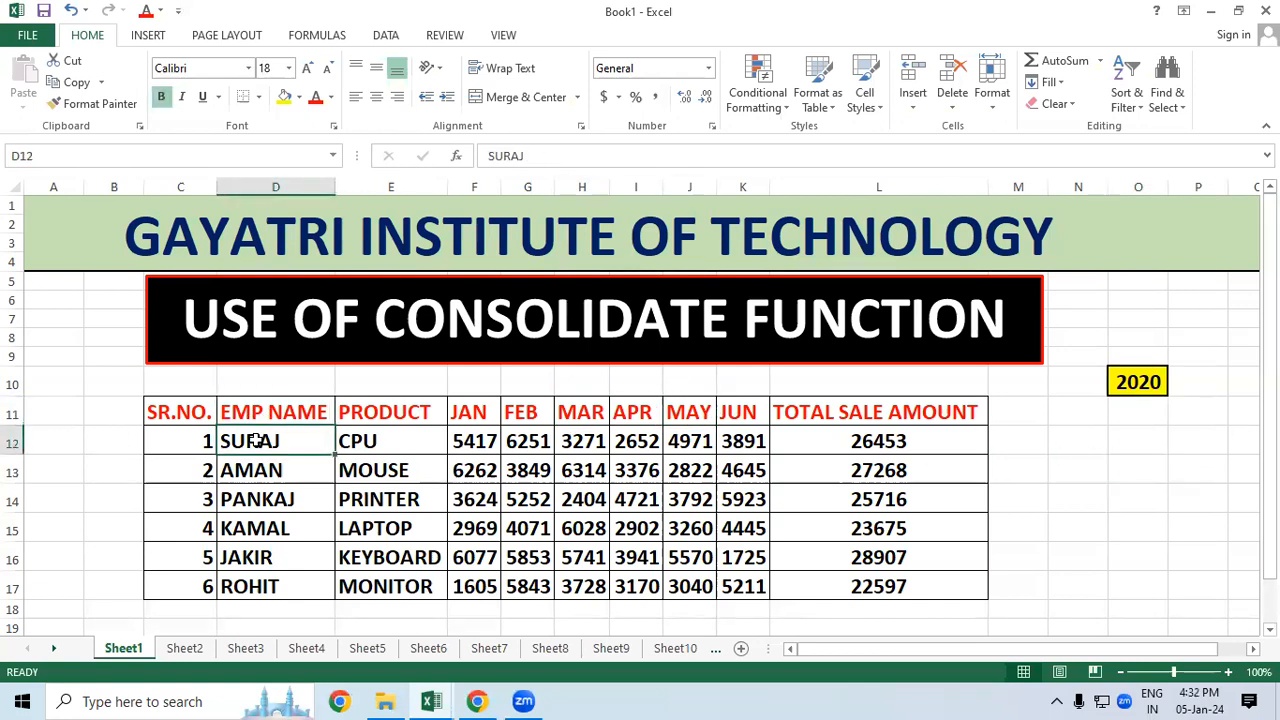
click(365, 440)
click(484, 440)
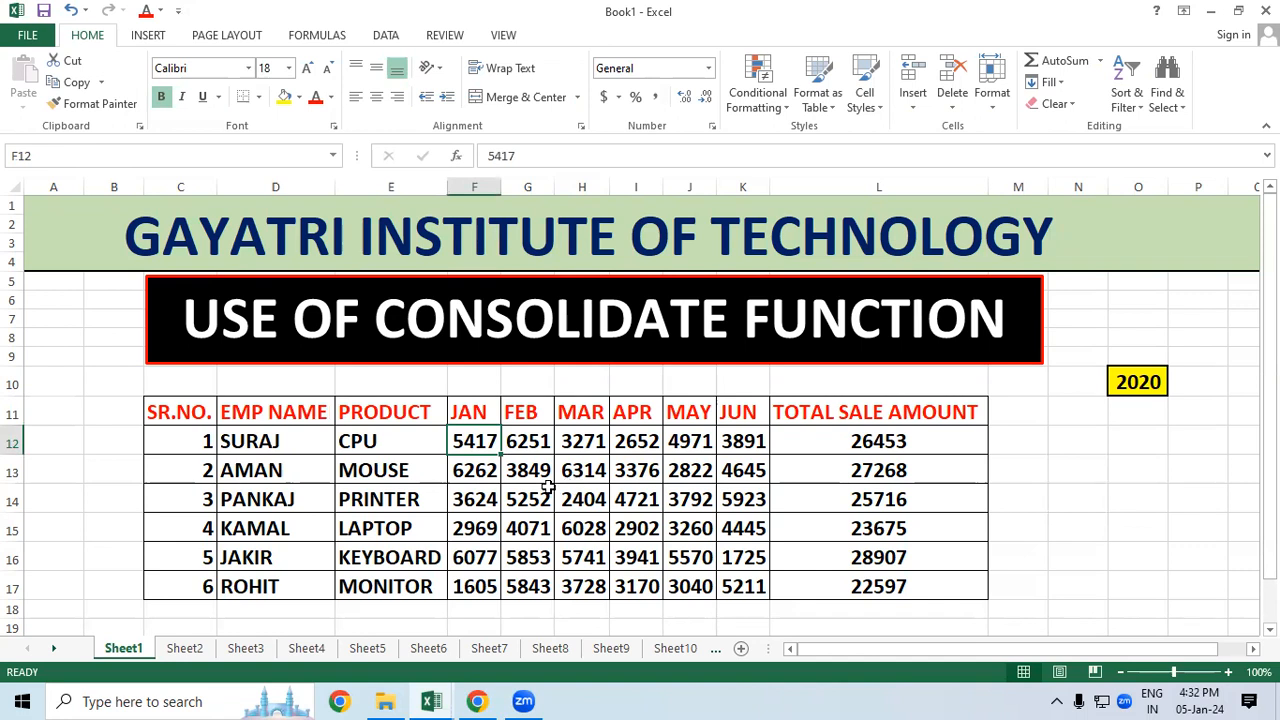
click(530, 442)
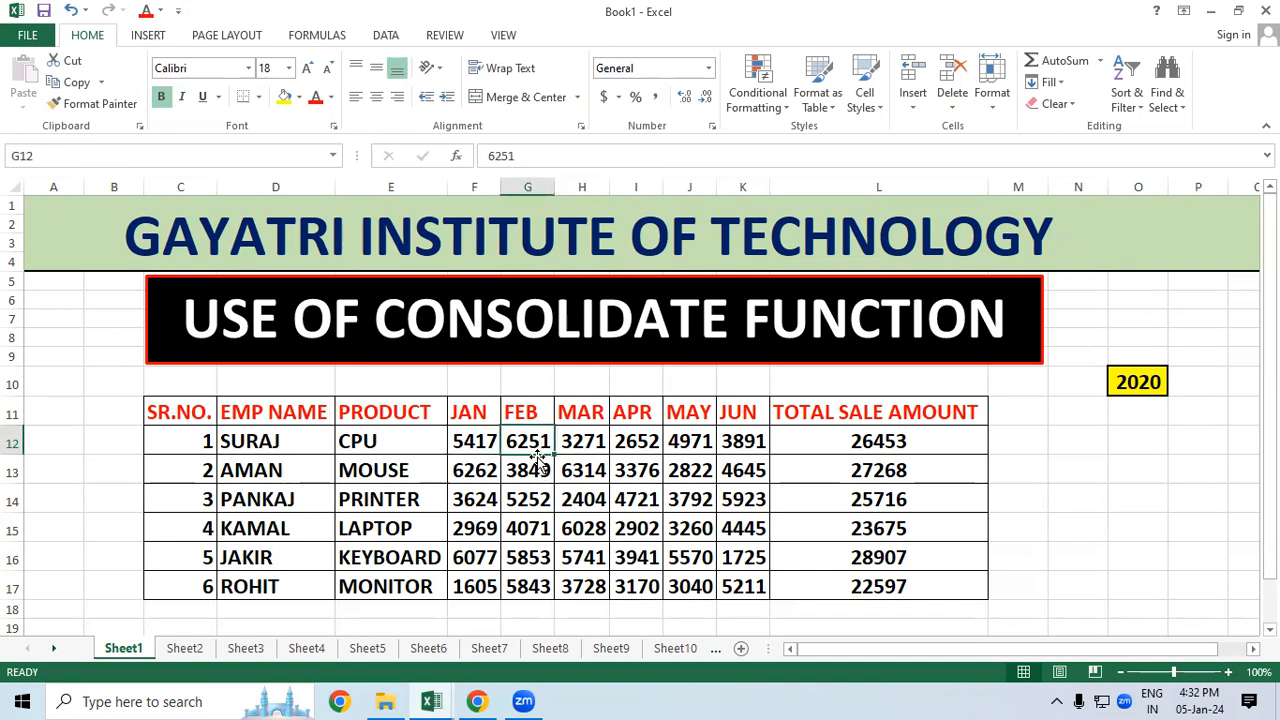
click(587, 442)
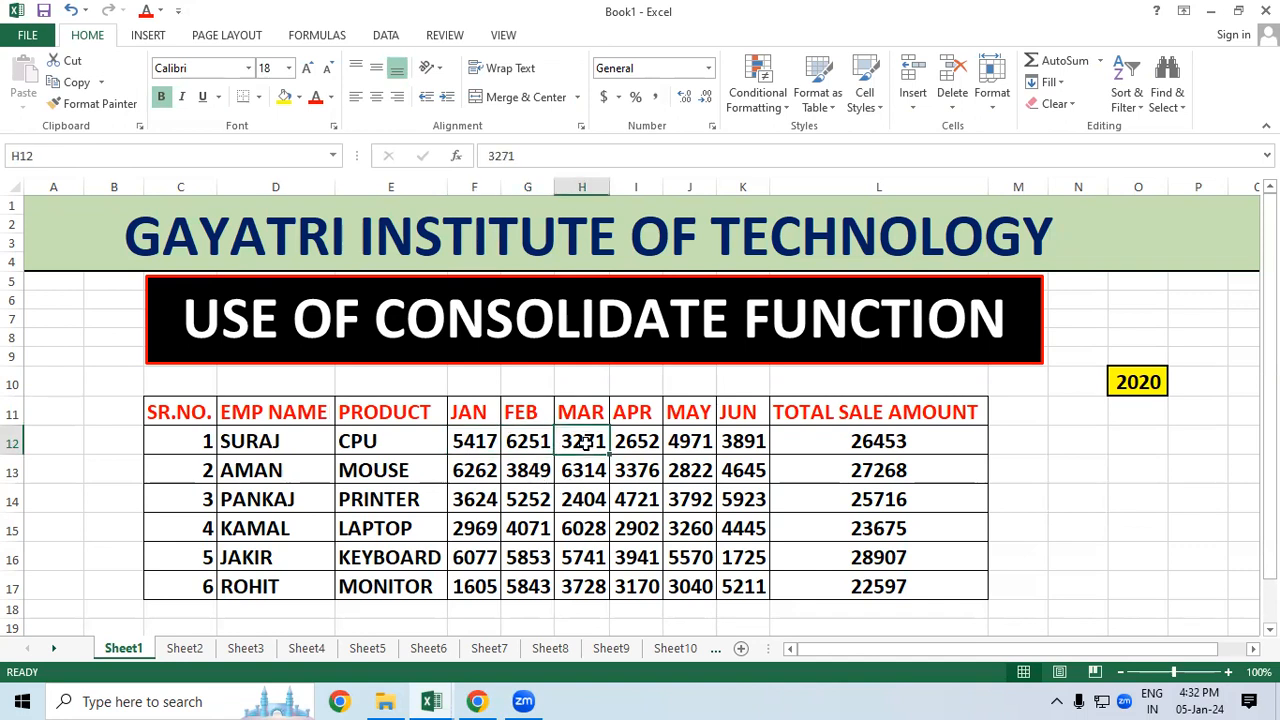
click(630, 443)
click(921, 445)
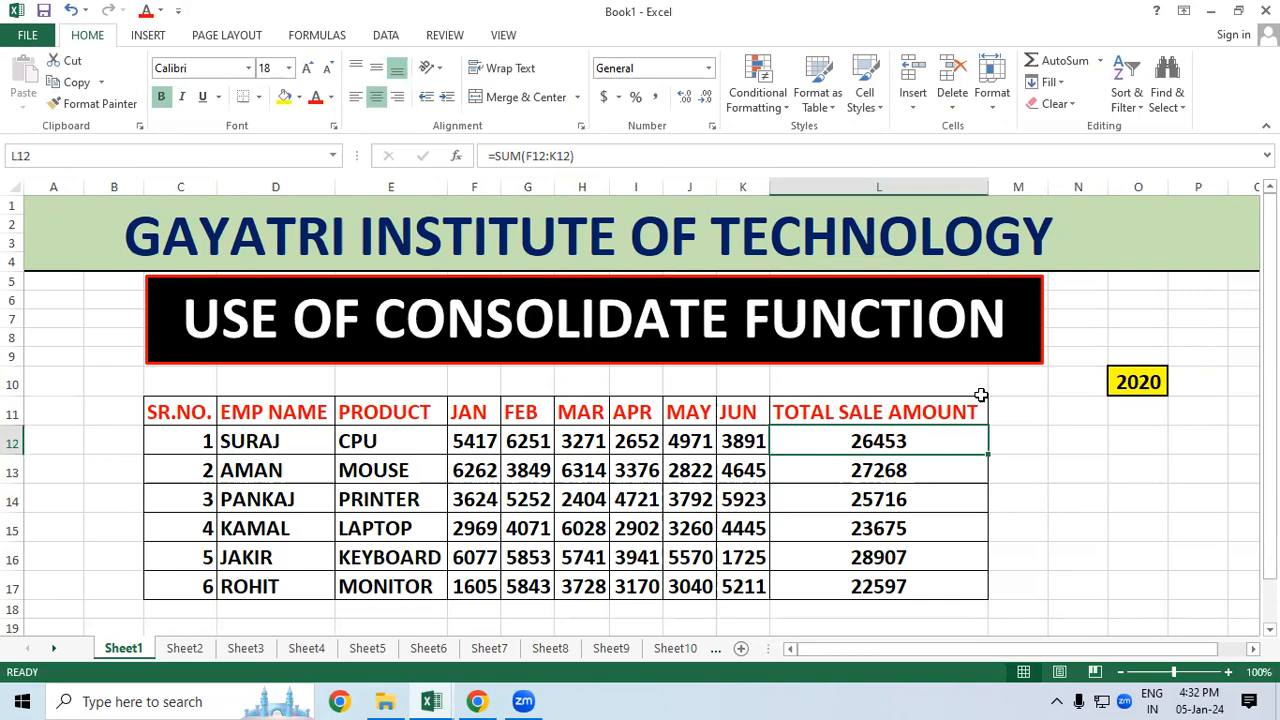
click(1032, 479)
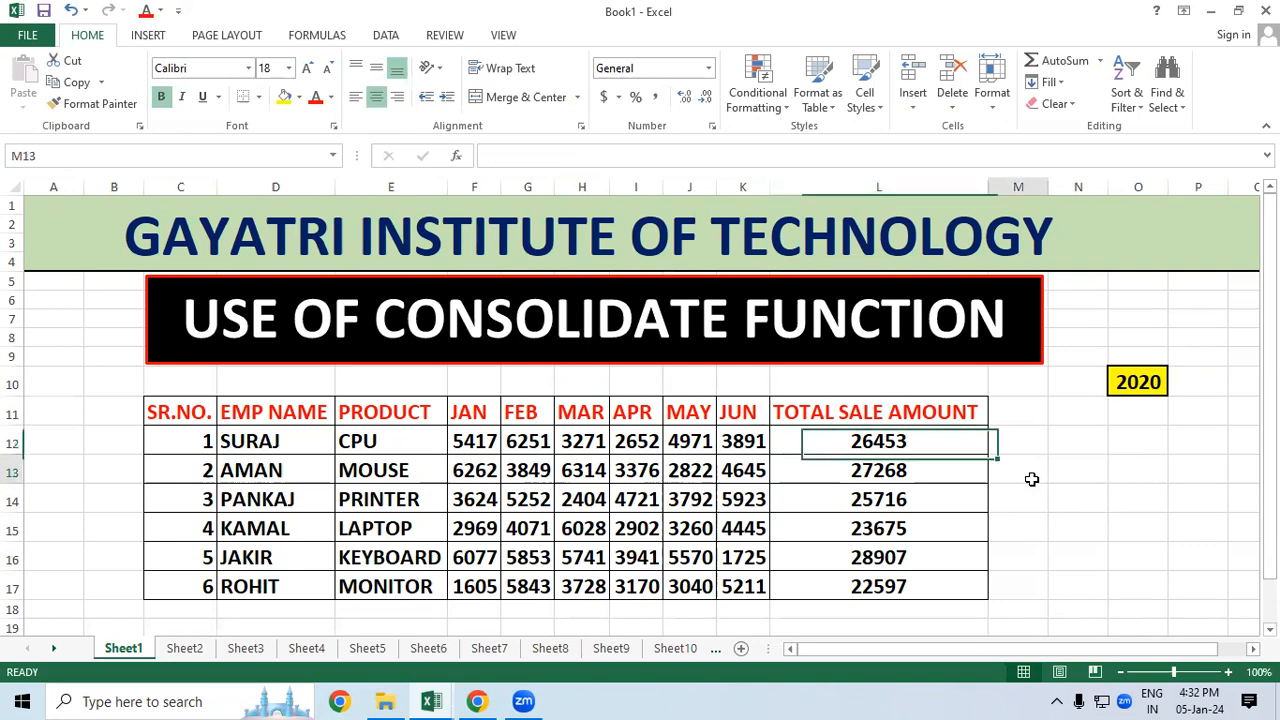
Inspect the second and third employees' rows and totals on Sheet1, and check the table's year label in O10
click(286, 474)
click(837, 474)
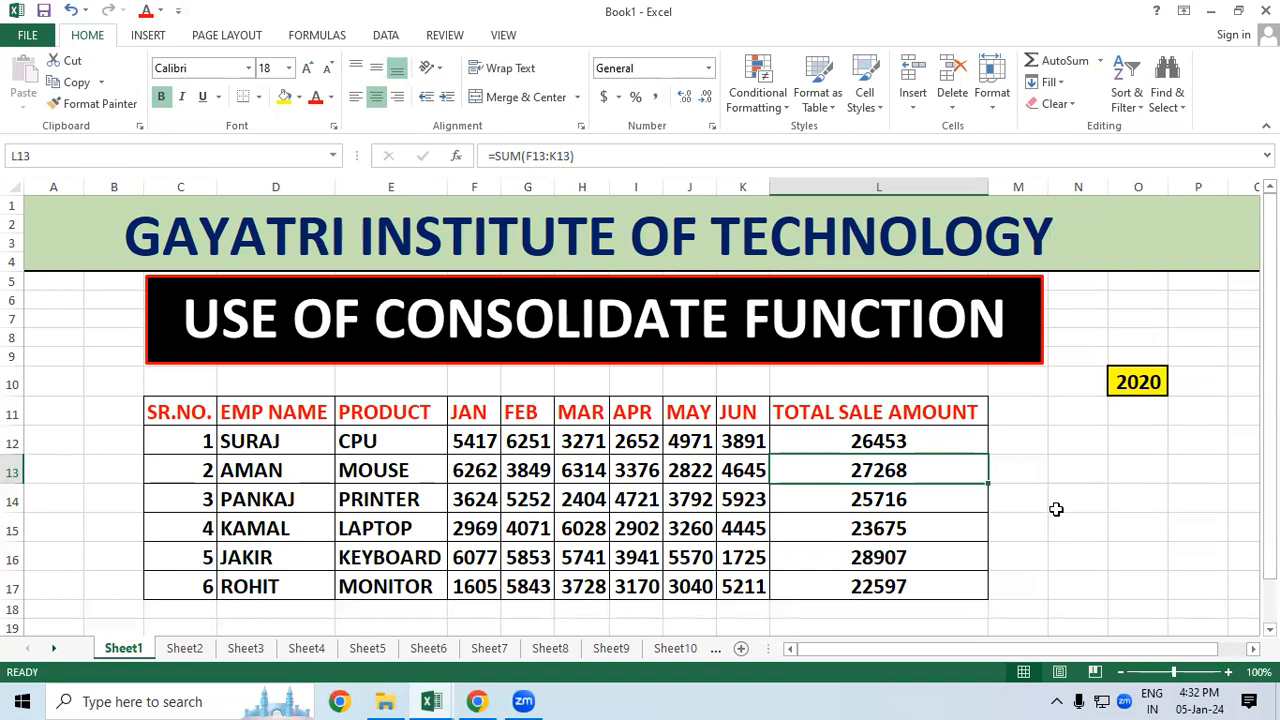
click(268, 498)
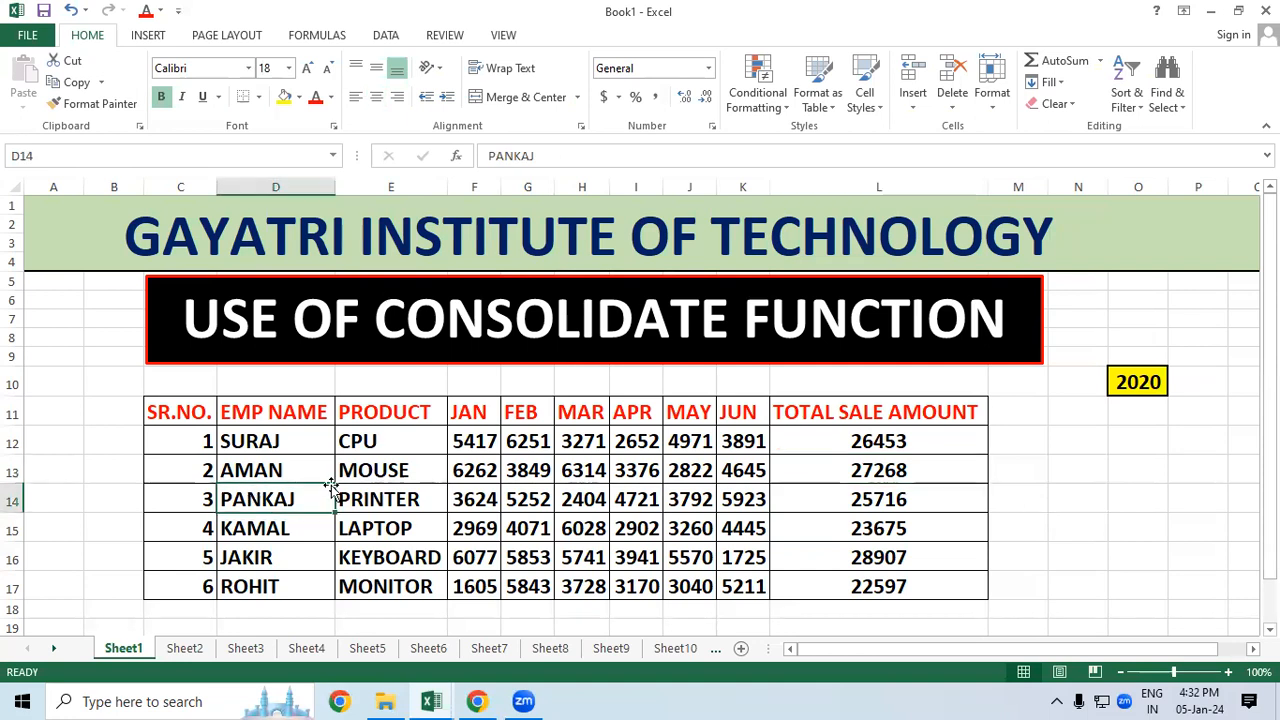
click(352, 490)
click(856, 507)
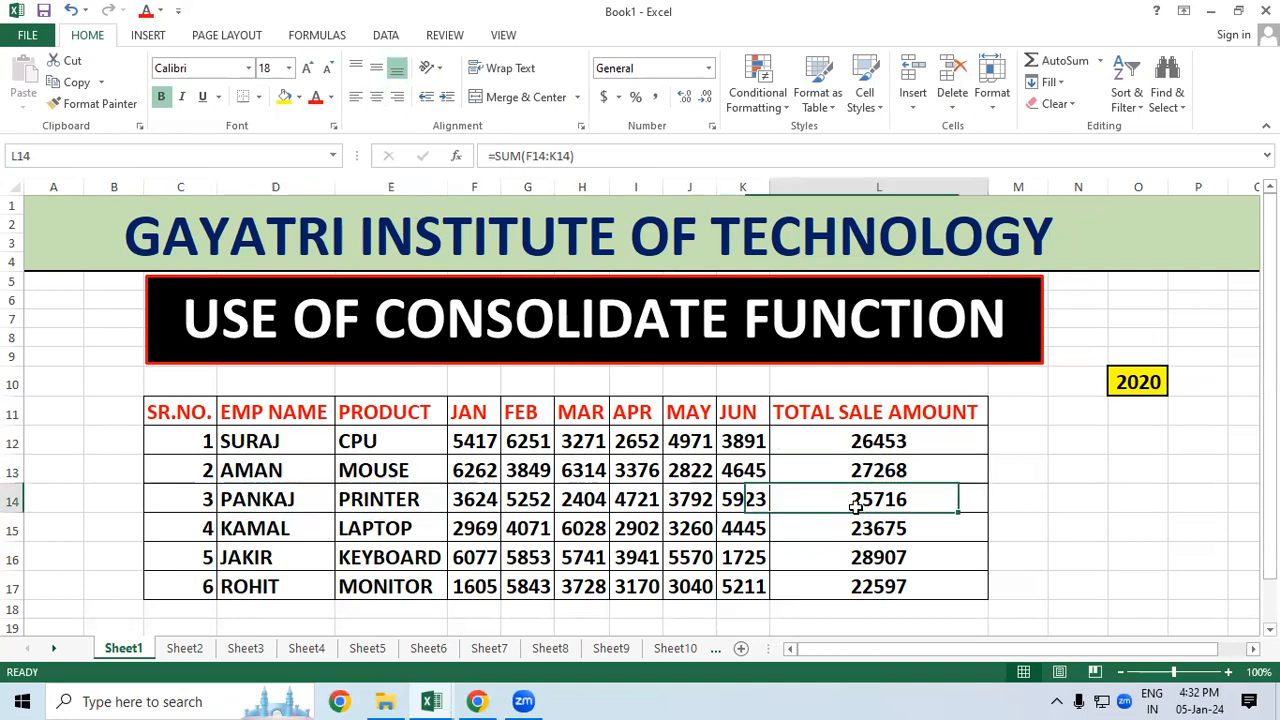
click(1125, 492)
click(1157, 386)
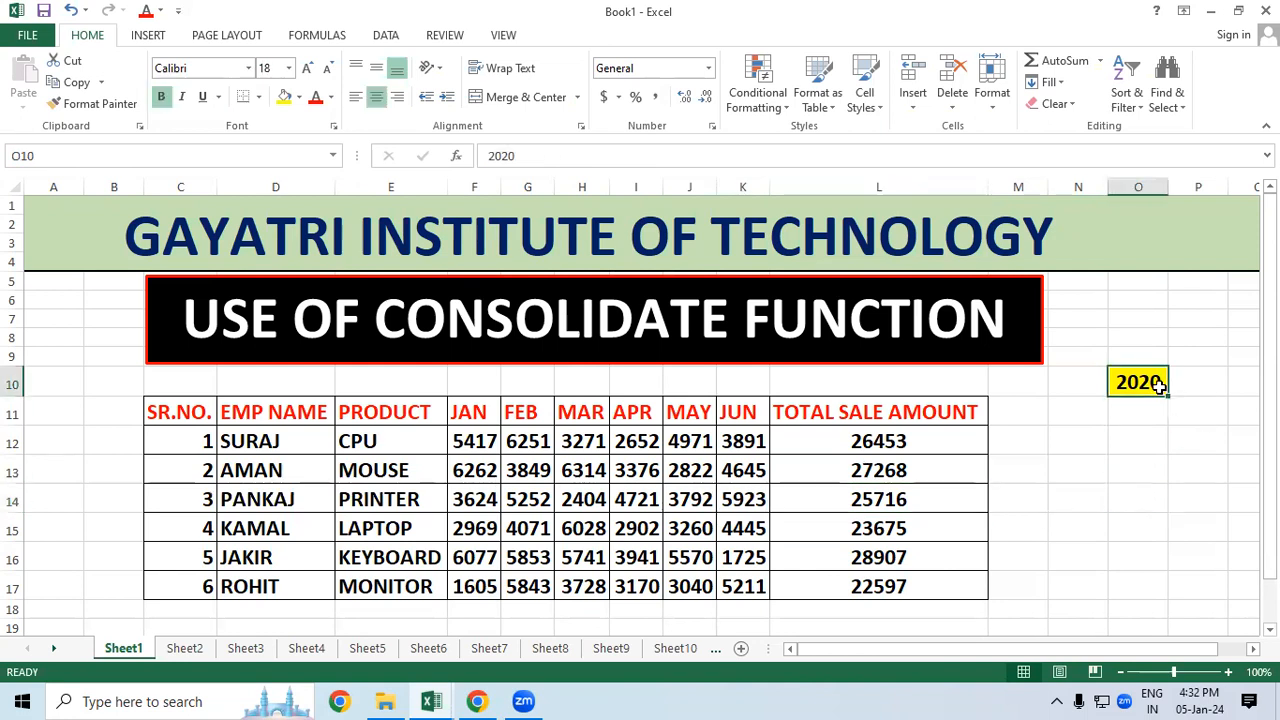
click(1074, 447)
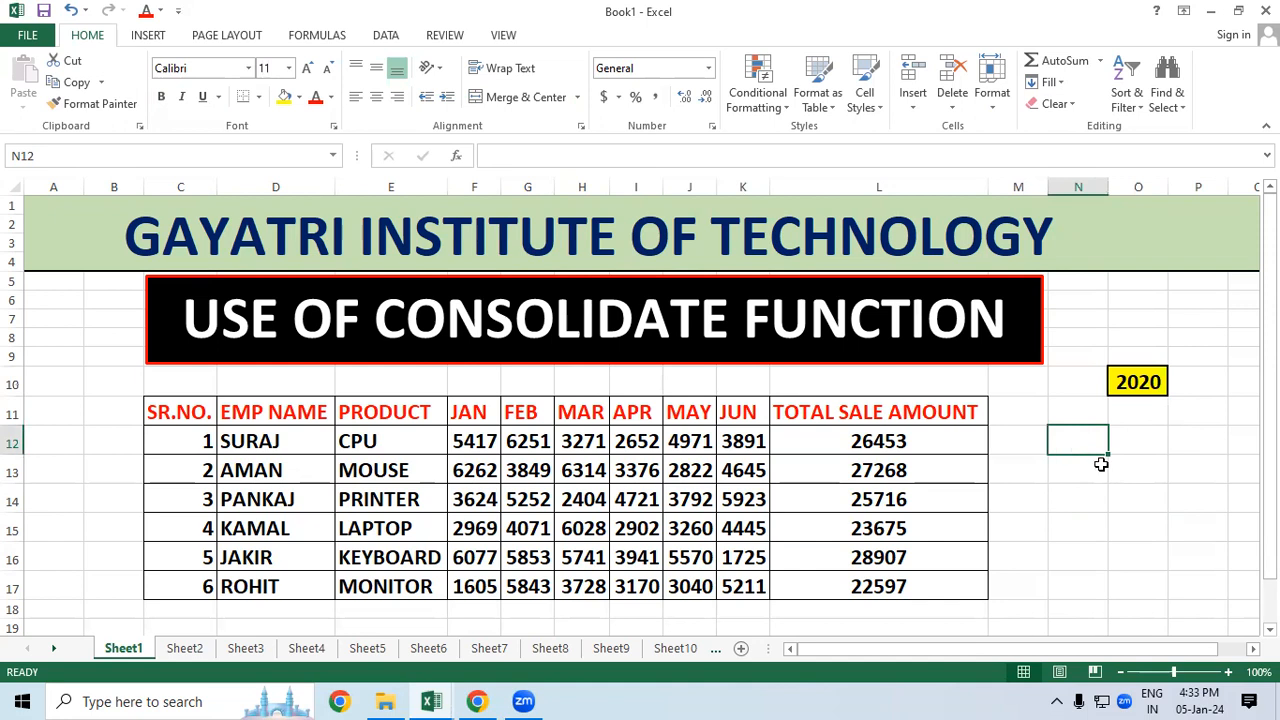
click(1113, 472)
click(1071, 528)
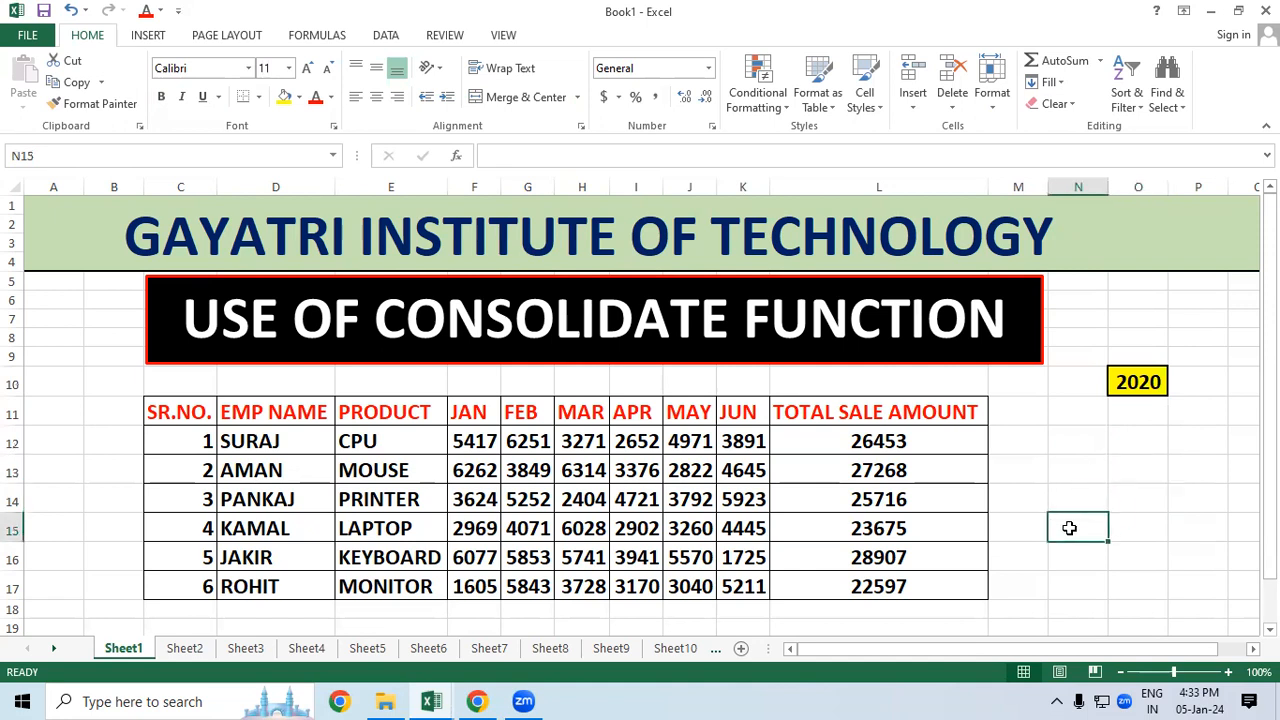
Compare the 2020 sales table on Sheet1 with the 2021 sales table on Sheet2, checking the first employee's figures
click(930, 449)
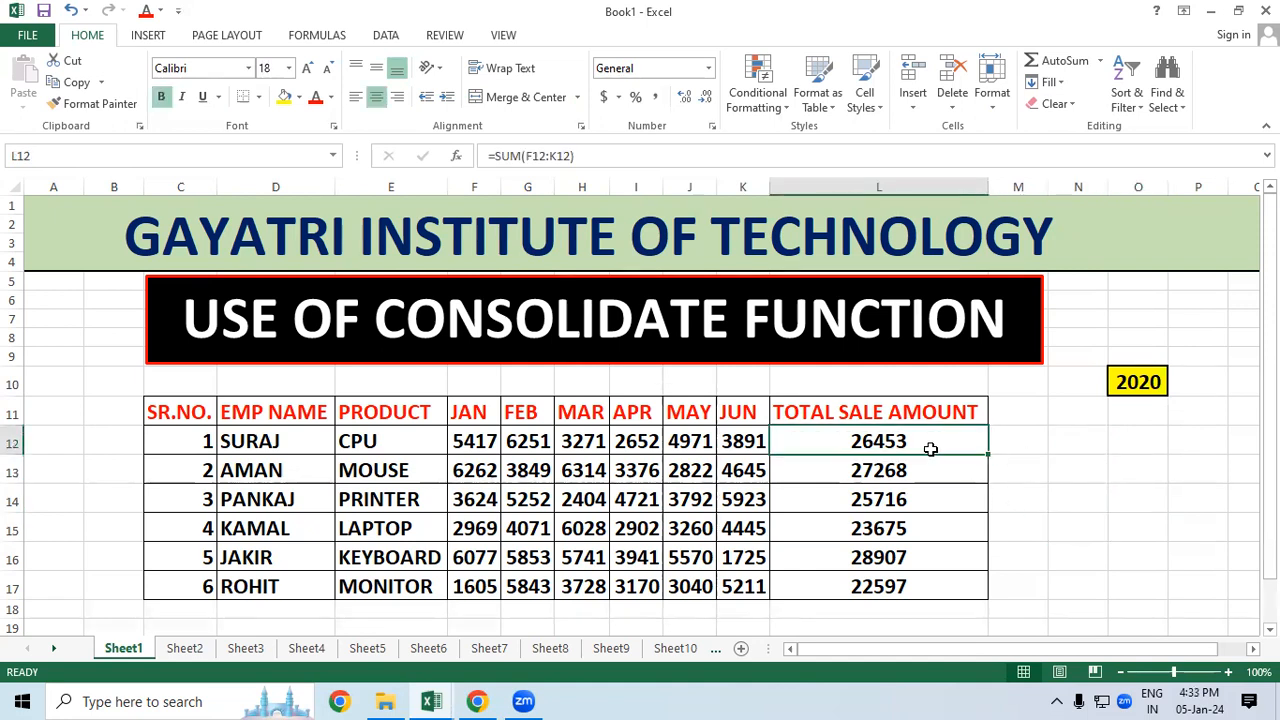
click(178, 650)
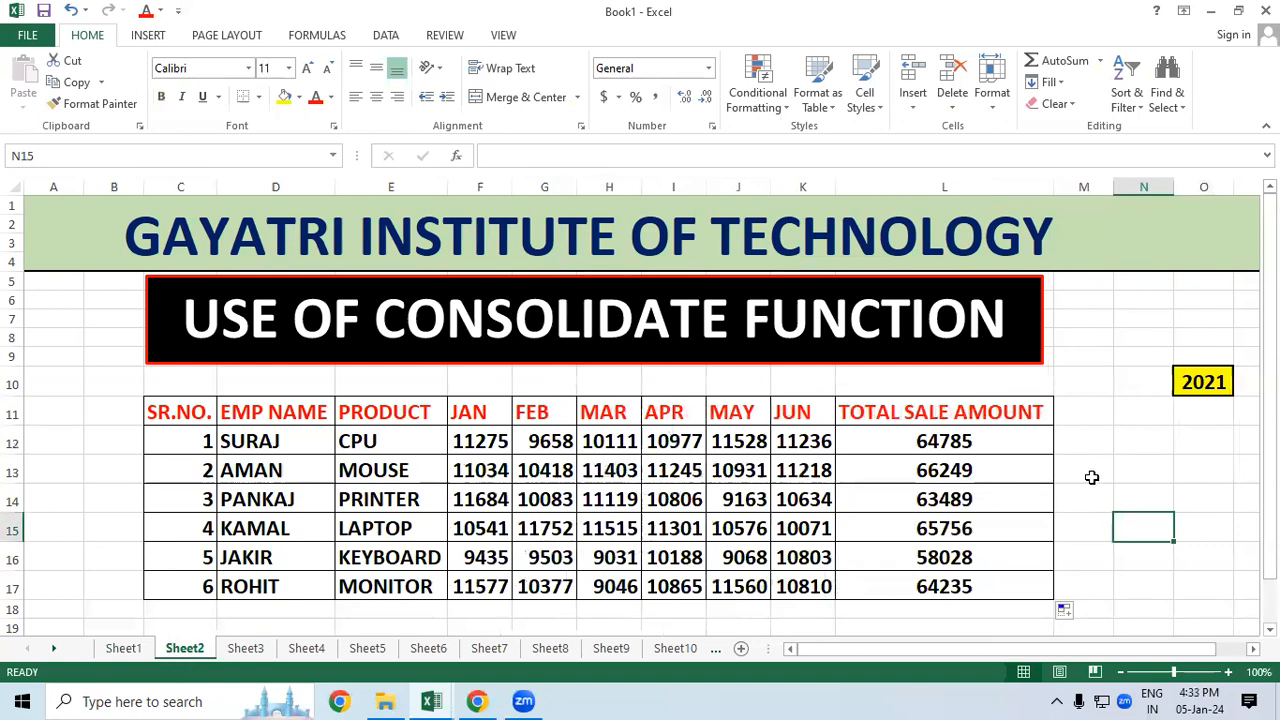
click(1090, 477)
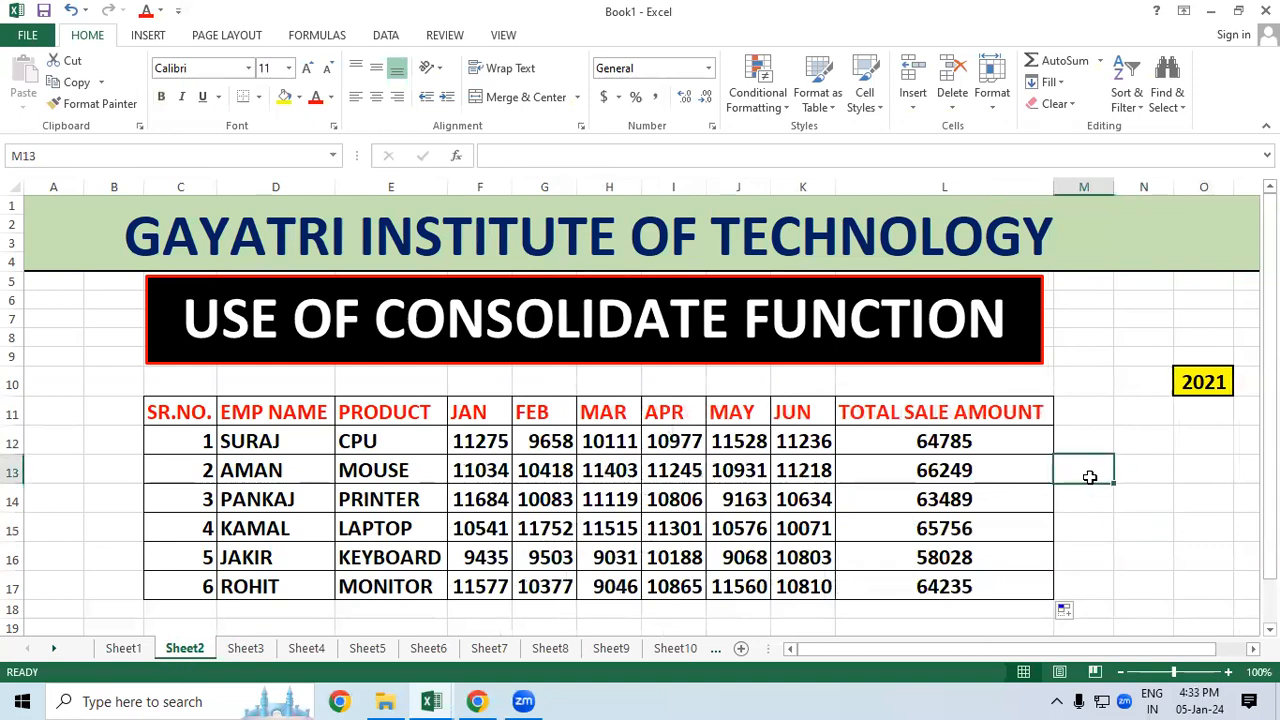
click(765, 482)
click(1100, 472)
click(486, 438)
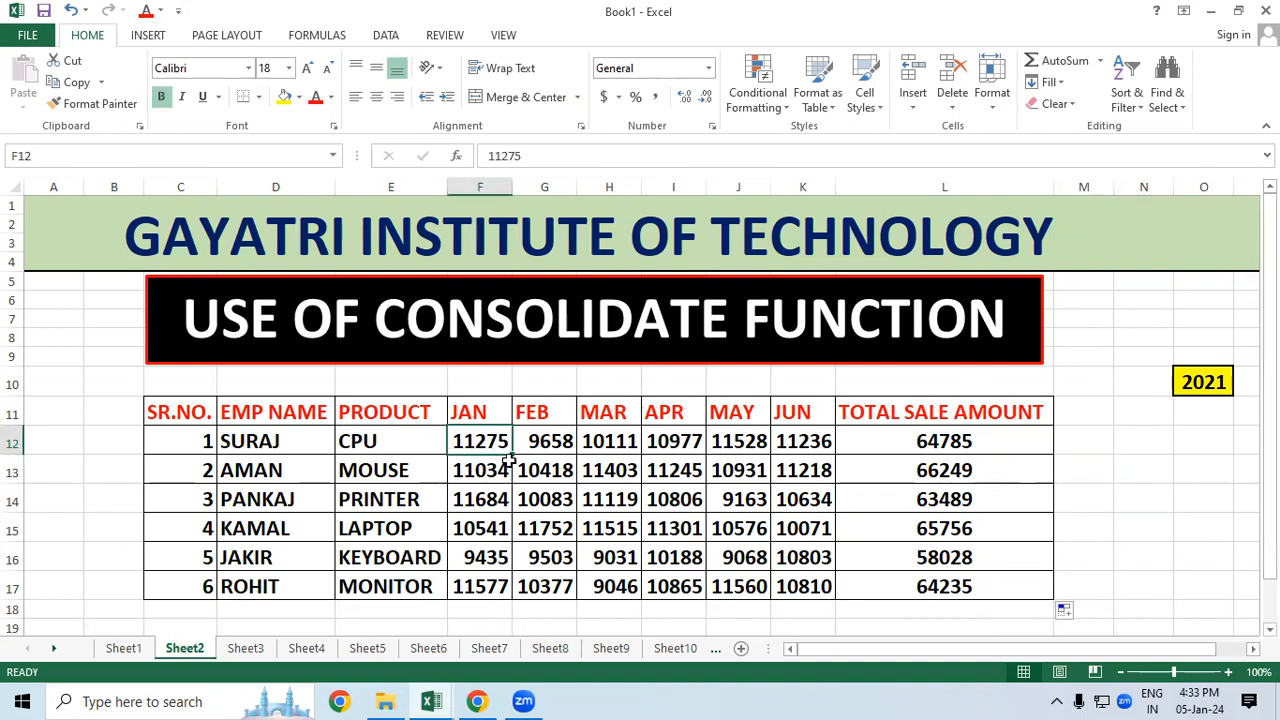
click(141, 651)
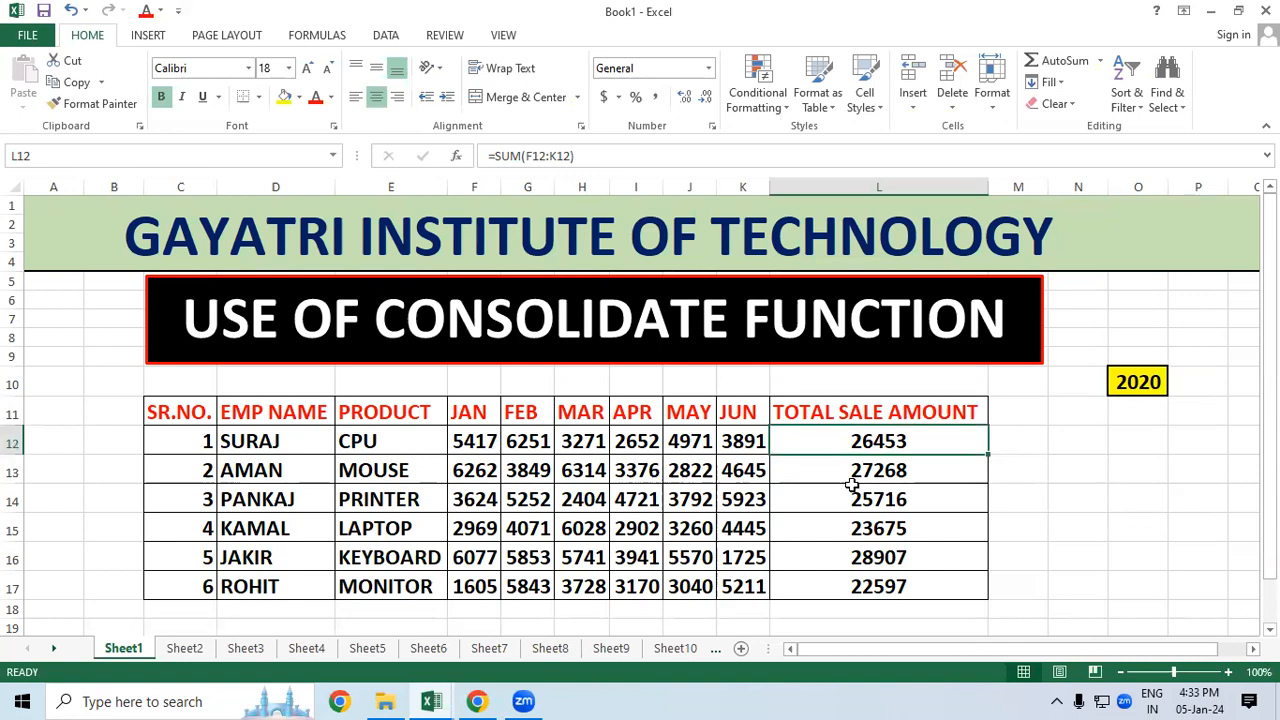
click(1018, 474)
click(186, 649)
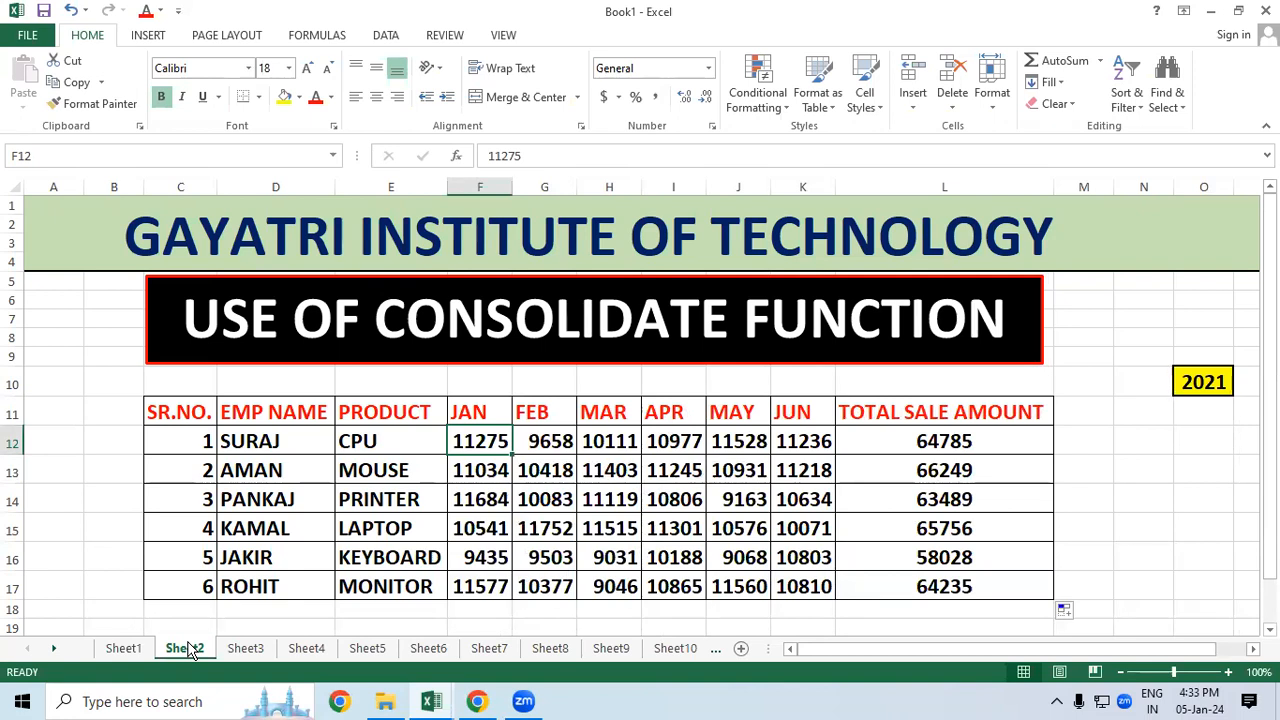
Examine the 2021 table on Sheet2, checking the employee names against their monthly sales figures
click(1223, 512)
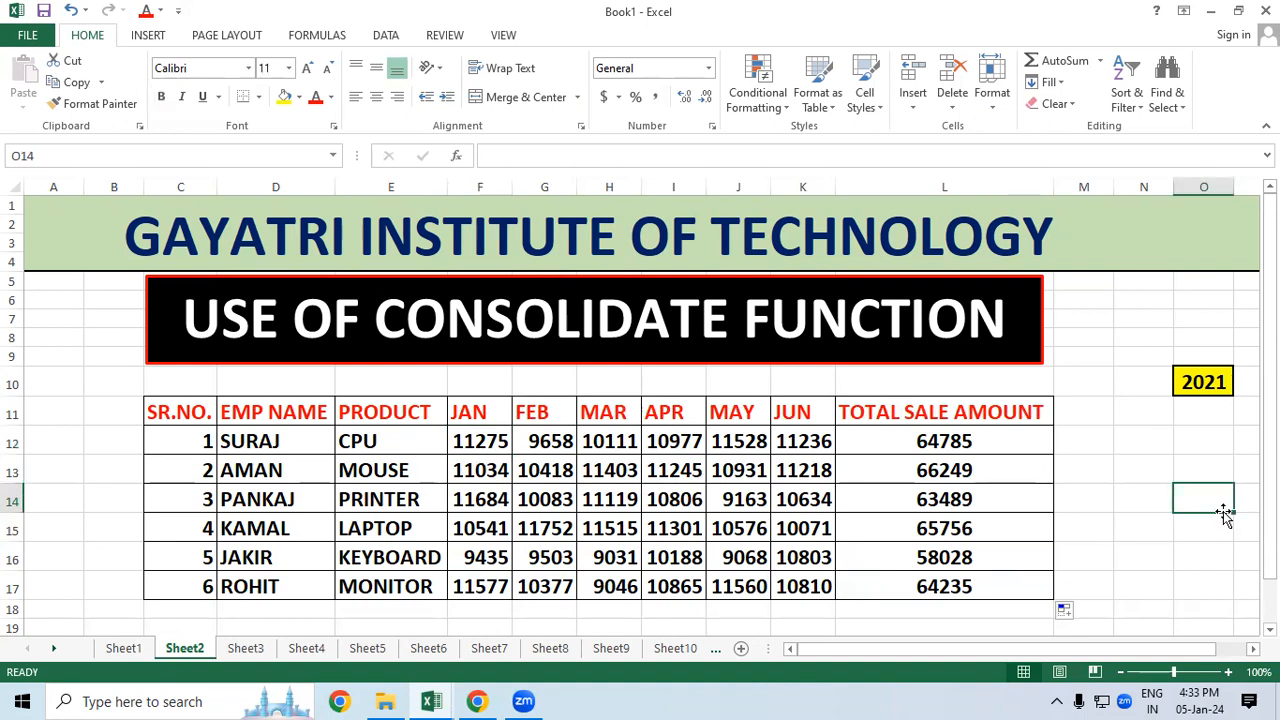
click(1198, 430)
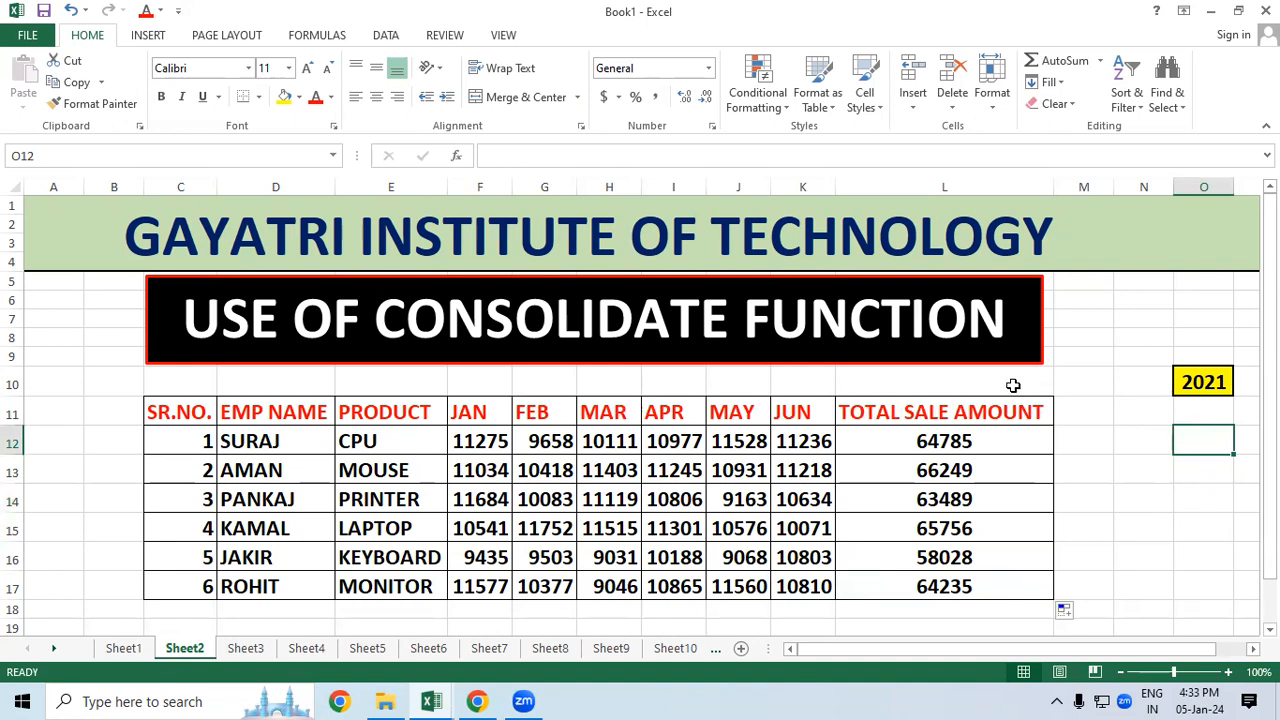
click(841, 462)
click(1187, 446)
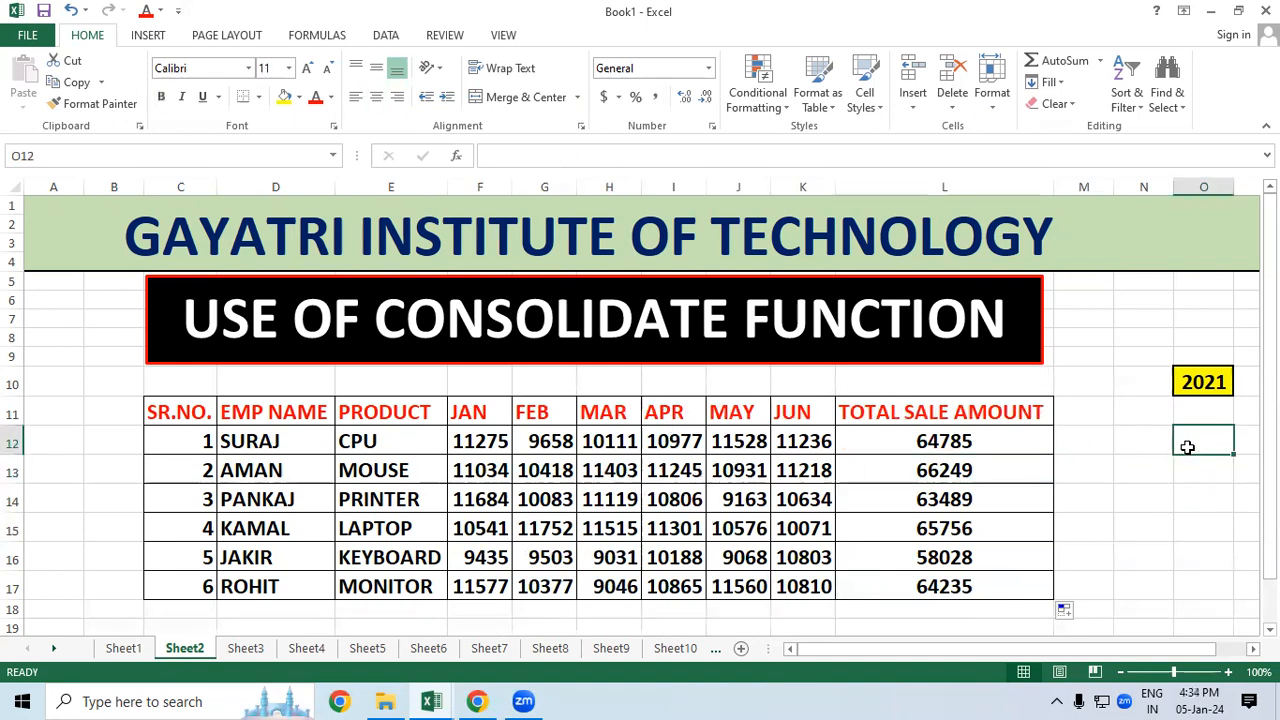
click(465, 468)
click(665, 499)
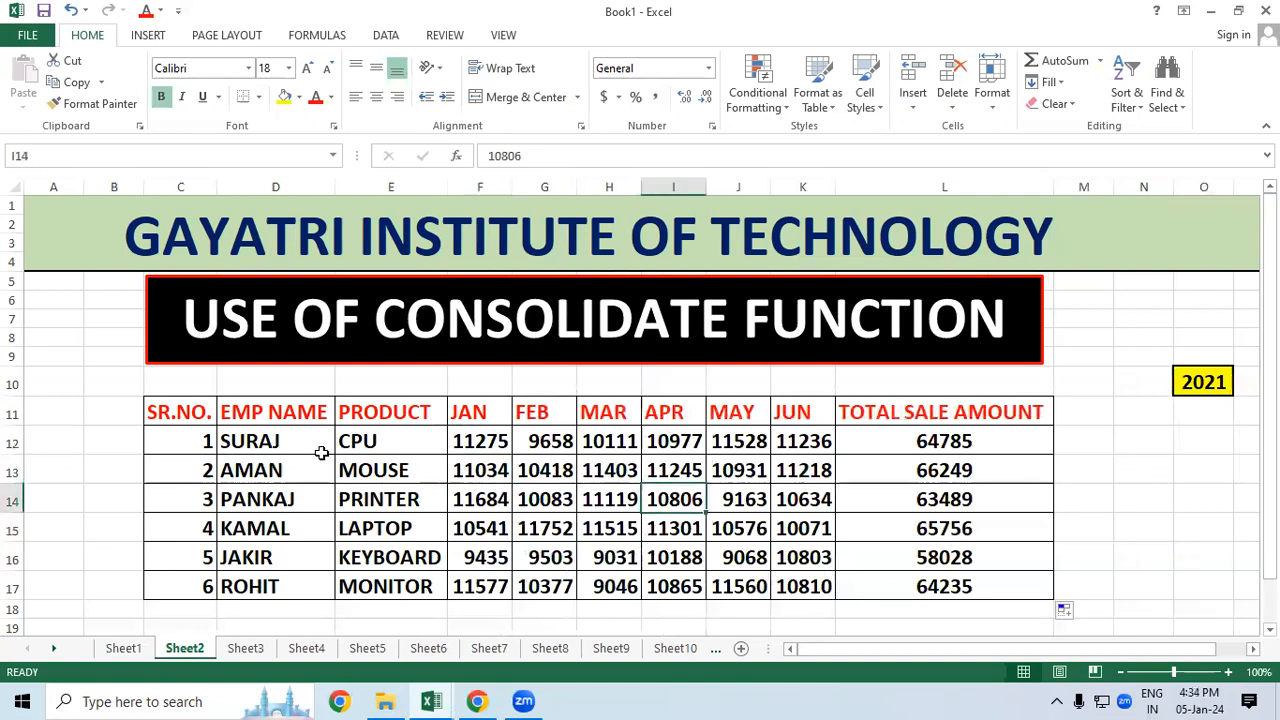
click(310, 449)
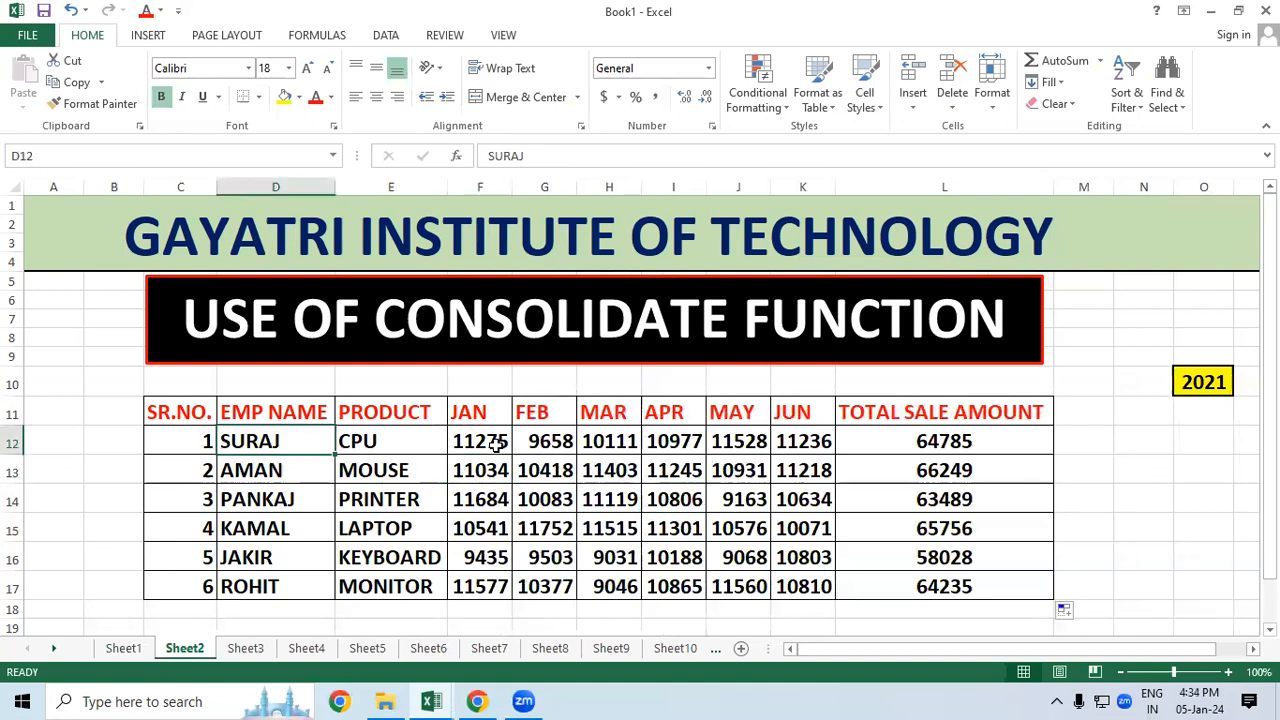
click(497, 446)
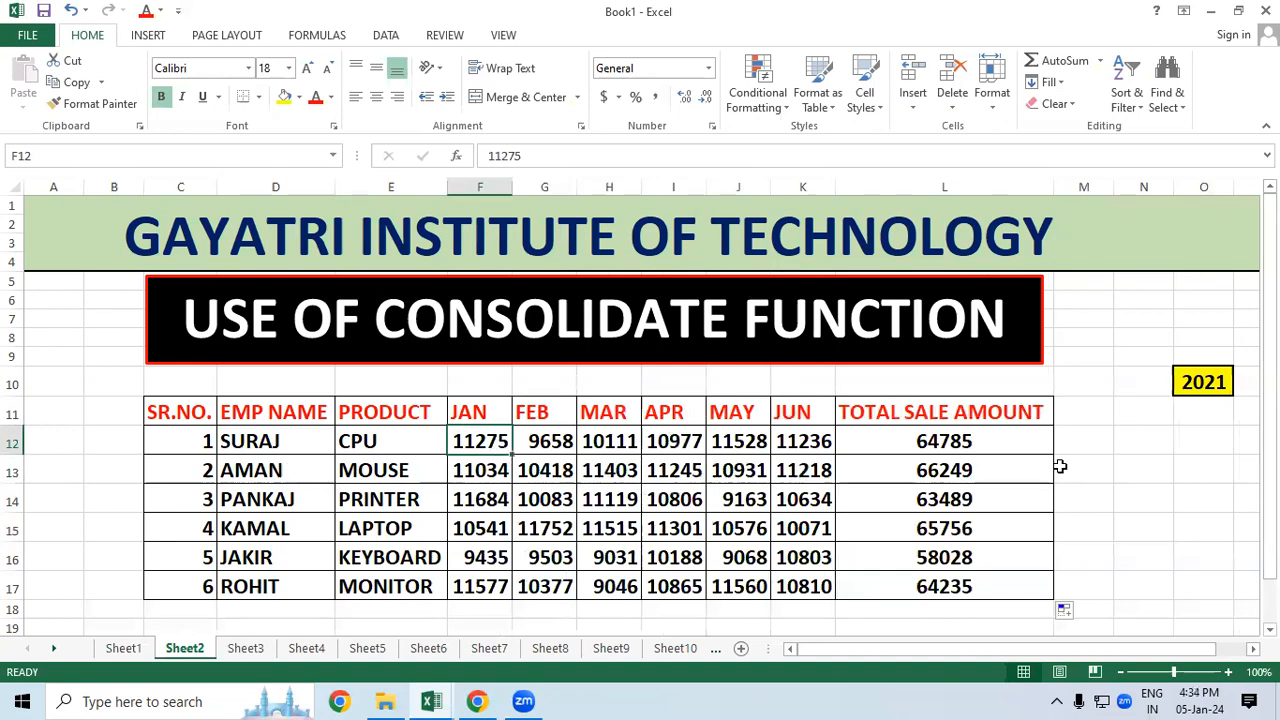
click(265, 476)
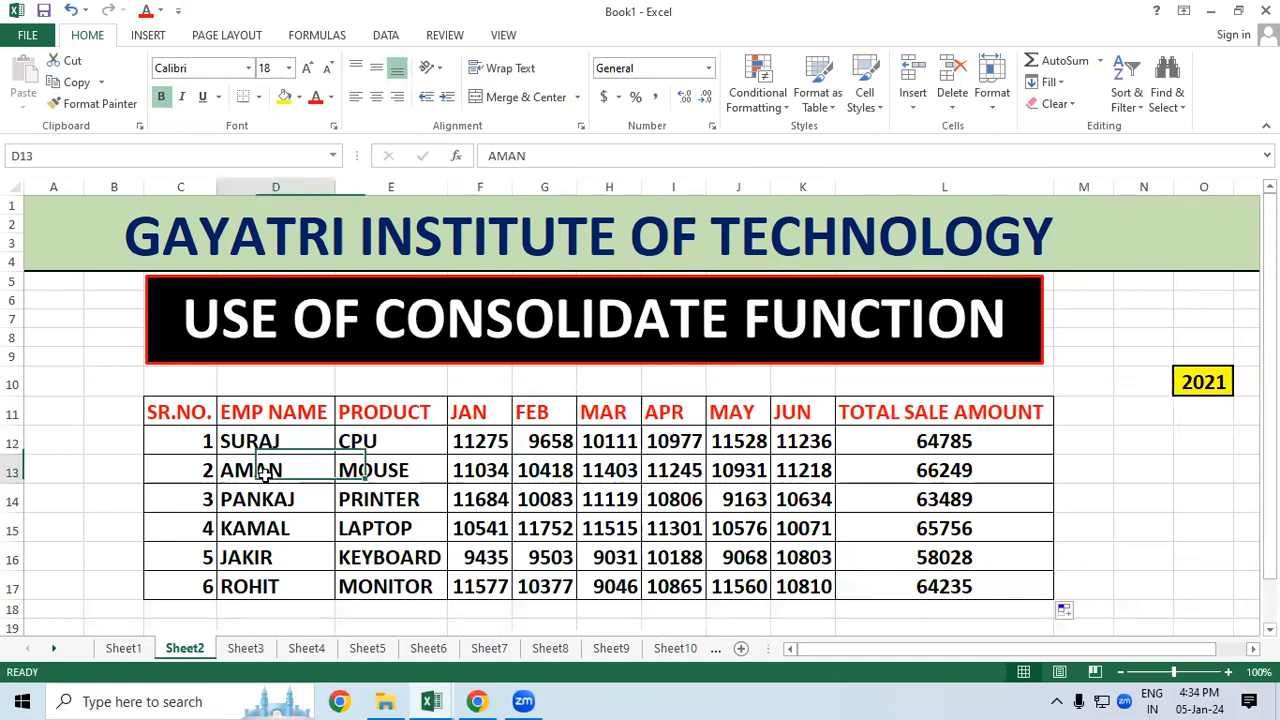
click(1189, 445)
click(1155, 519)
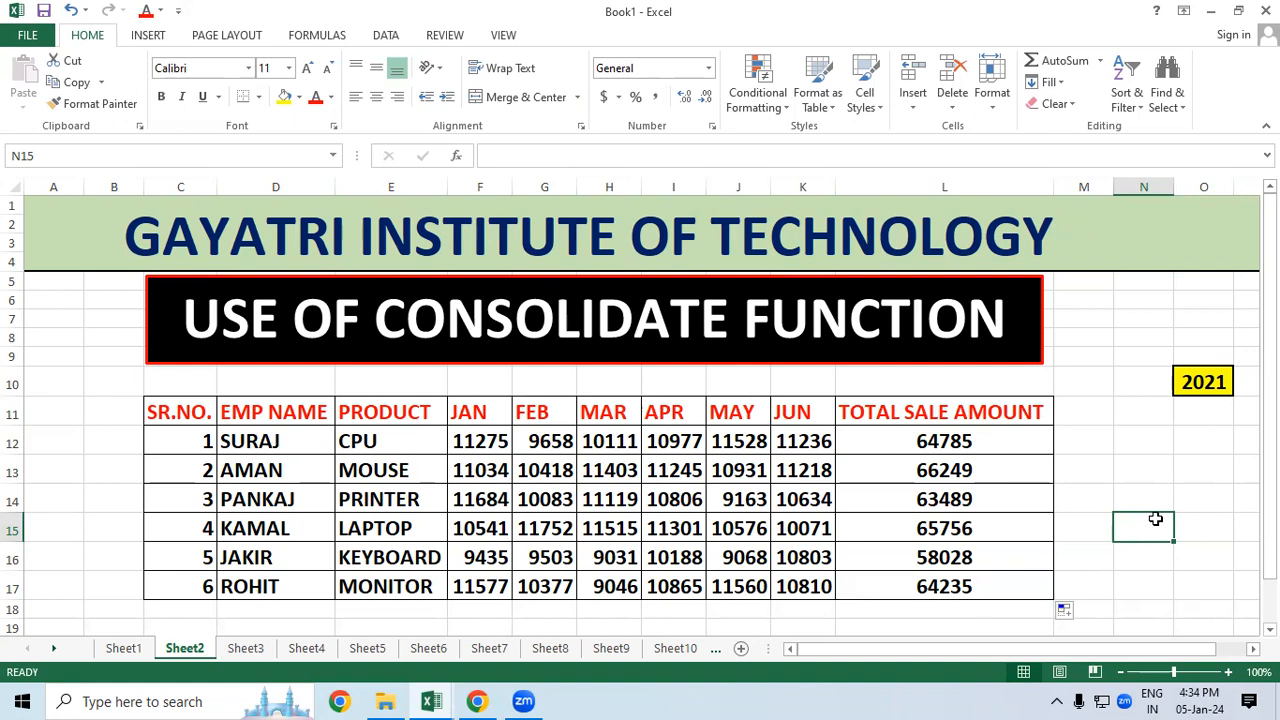
click(1184, 452)
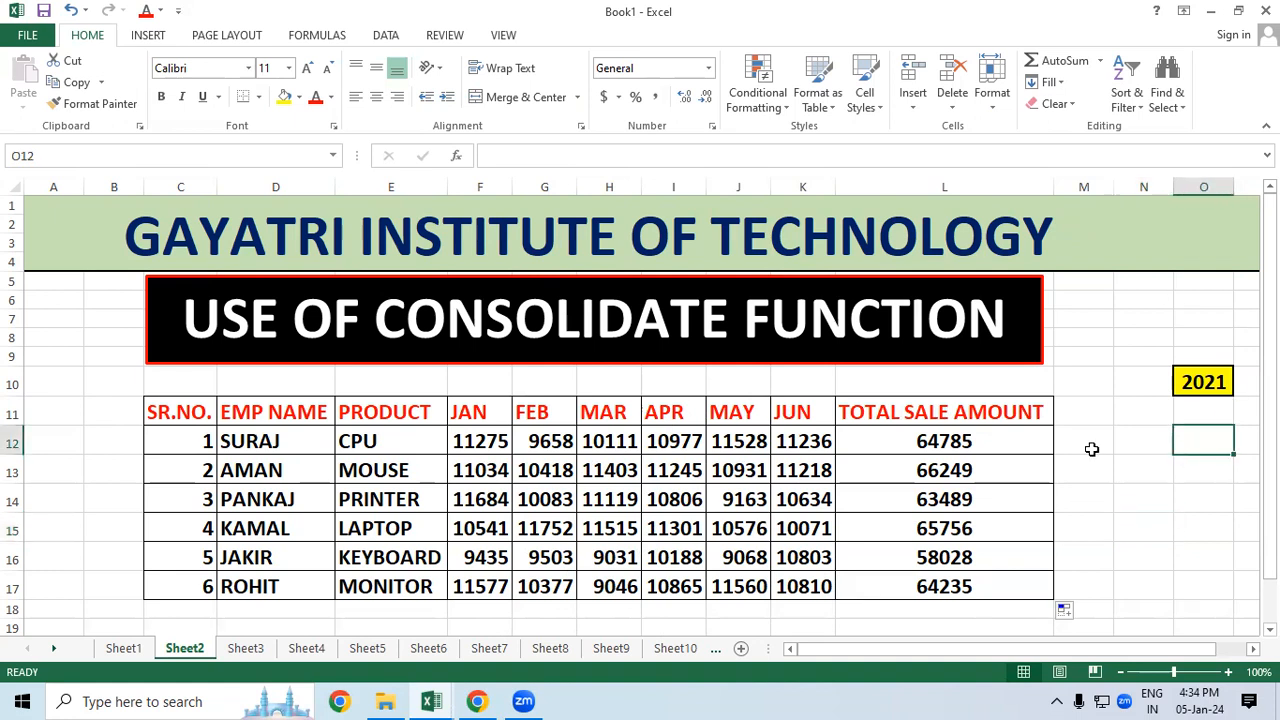
Compare the employee name column on Sheet1 with the one on Sheet2
click(123, 648)
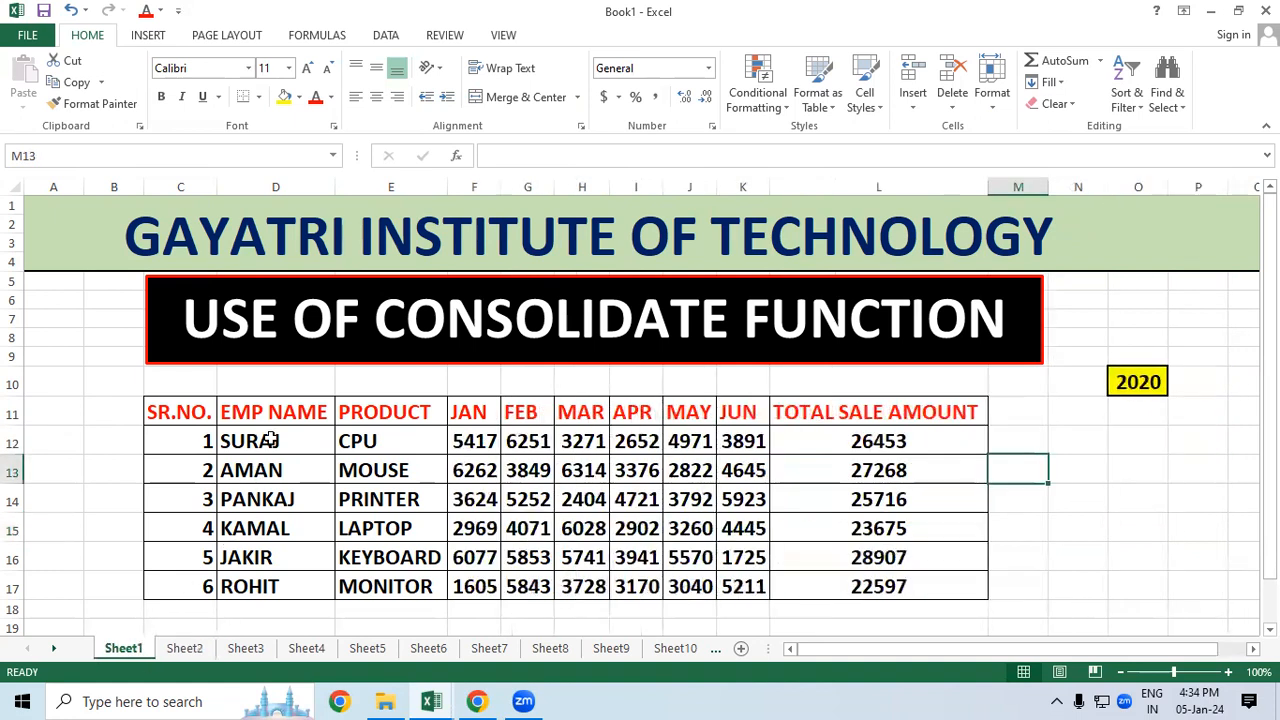
drag(270, 440, 330, 557)
click(184, 648)
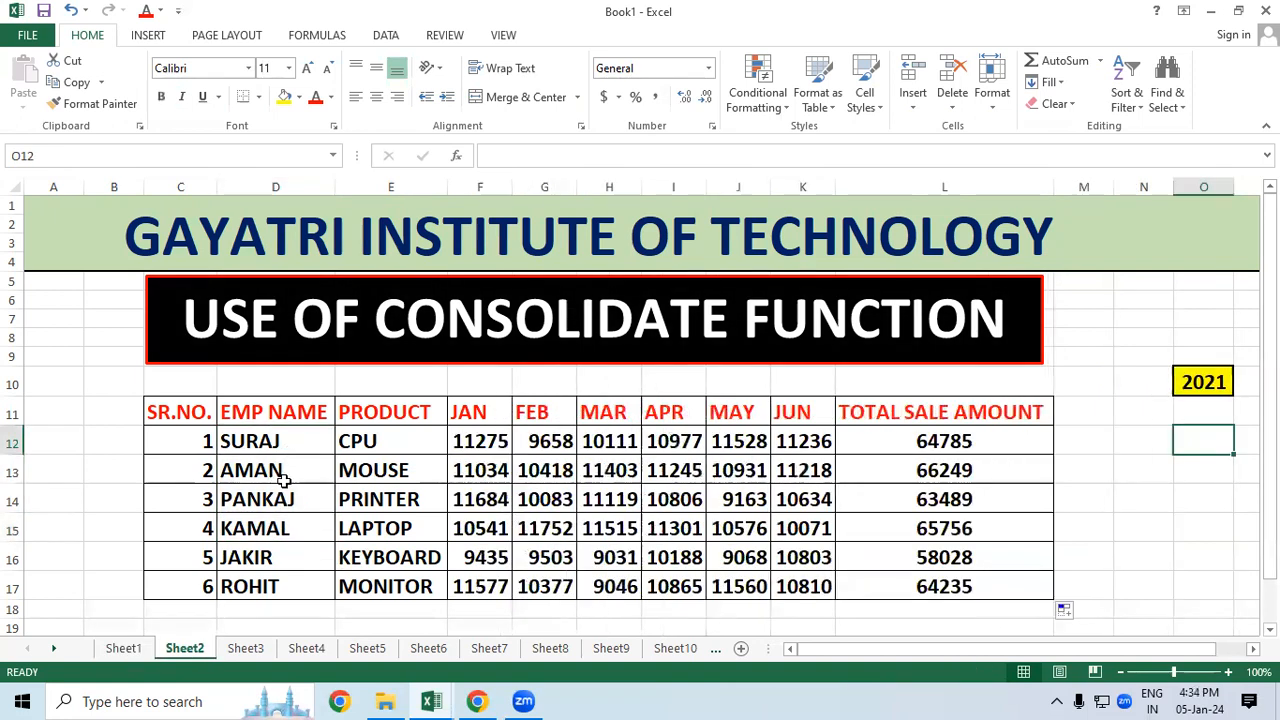
Compare the product column and monthly sales figures on Sheet1 with those on Sheet2
click(120, 648)
drag(372, 468, 371, 529)
click(184, 648)
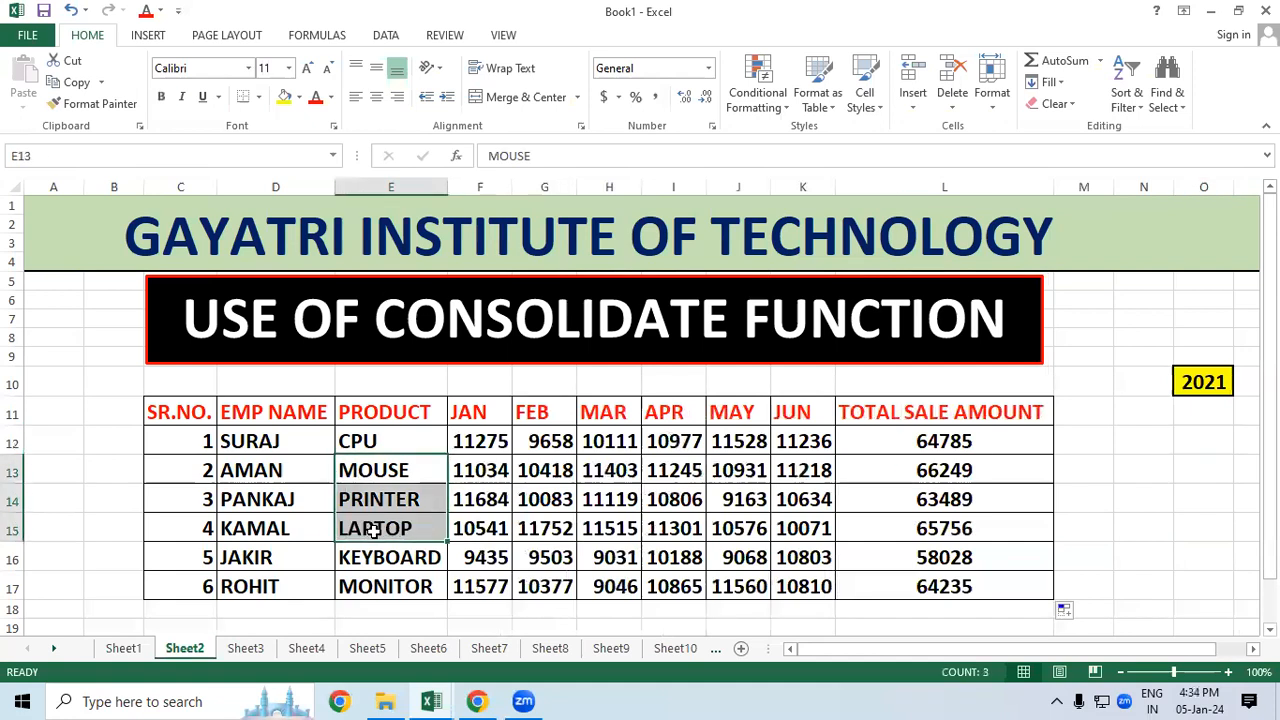
click(100, 650)
drag(478, 438, 764, 566)
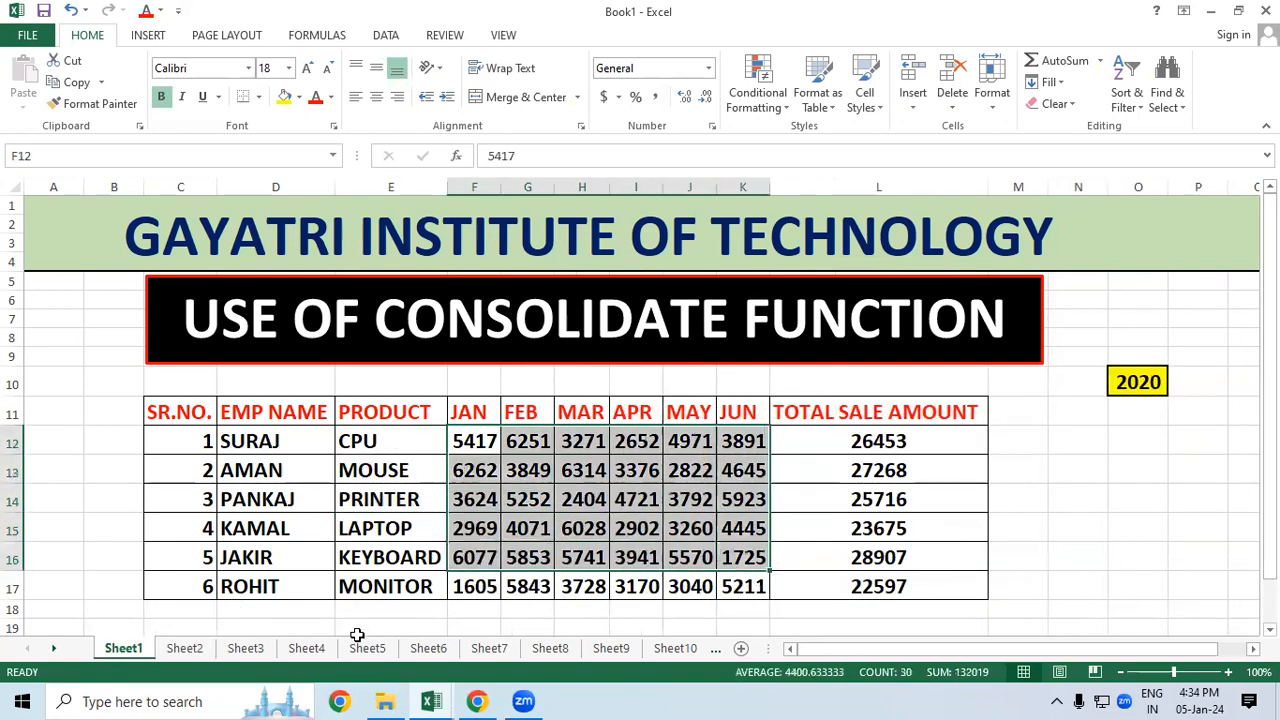
click(184, 649)
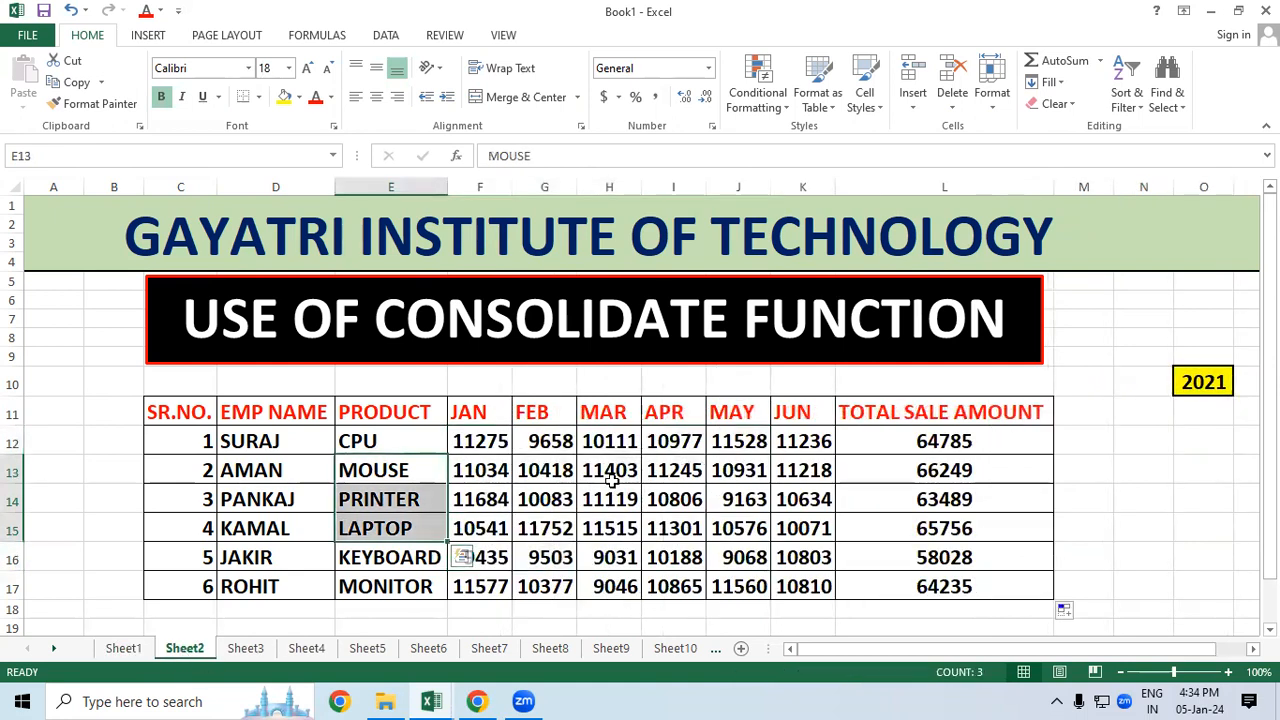
click(398, 415)
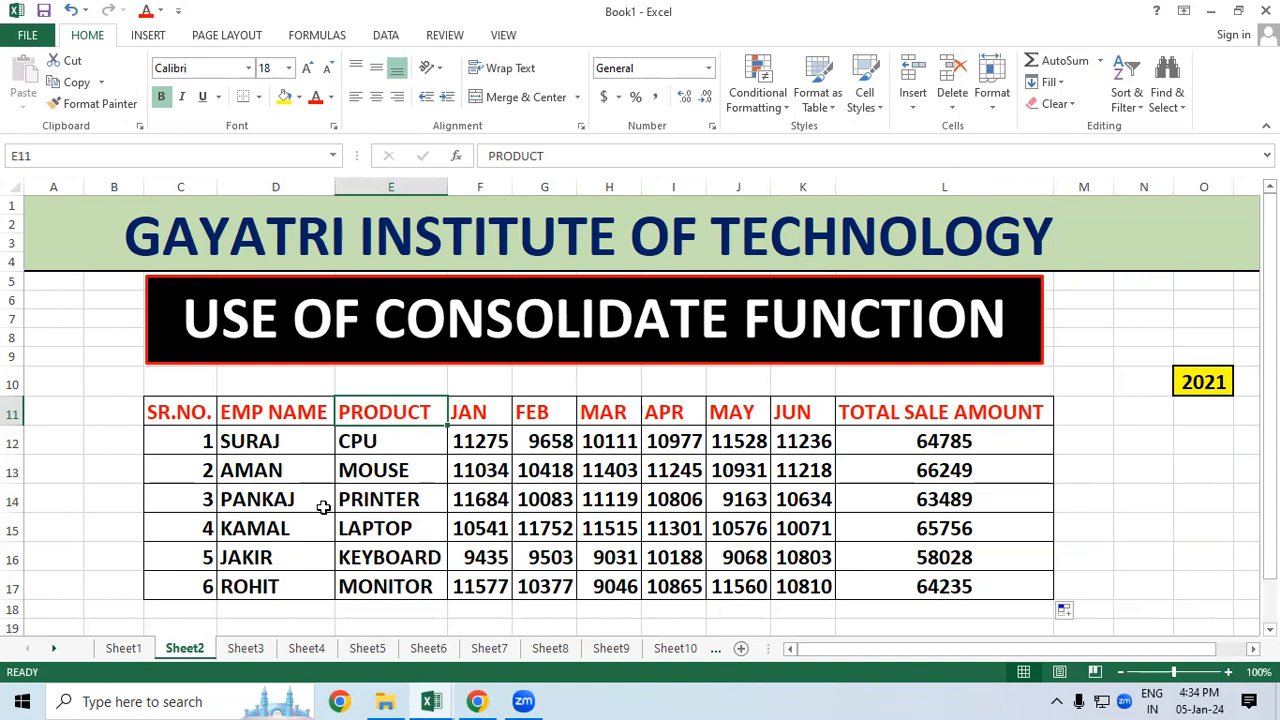
Look over the 2020 and 2021 tables, the blank Sheet3 and the data commands available for consolidating them
click(117, 652)
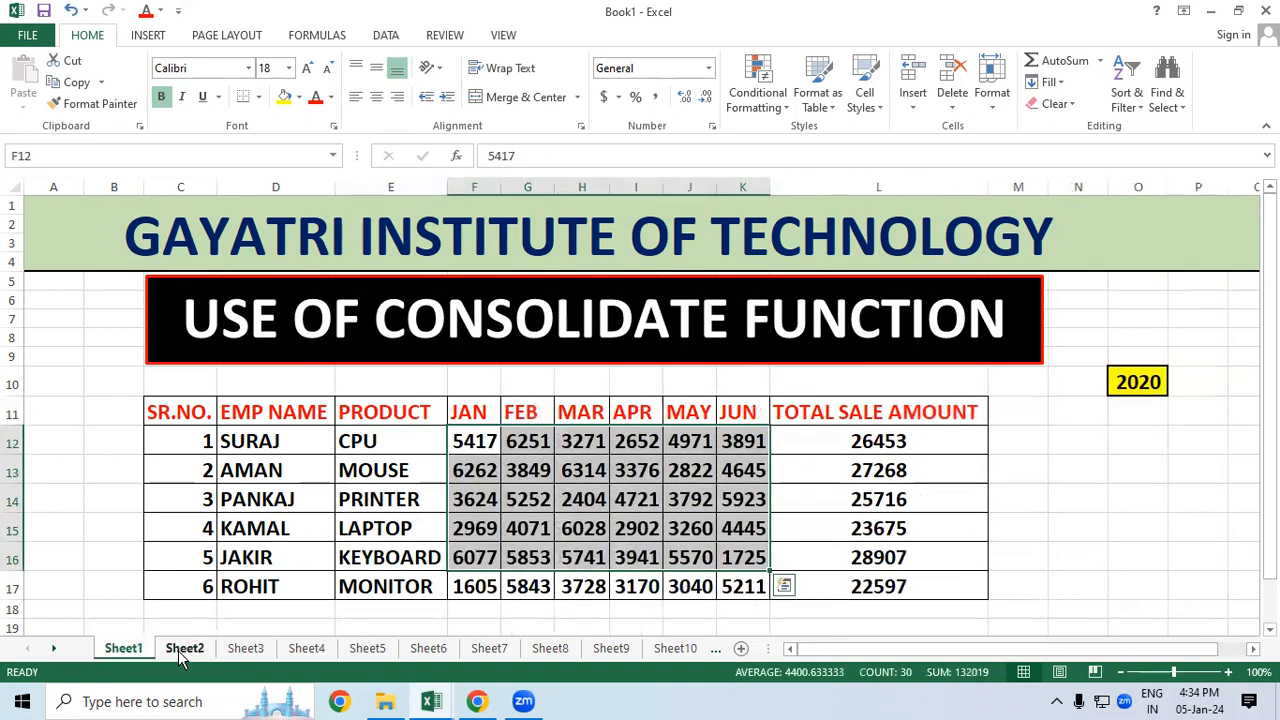
click(245, 650)
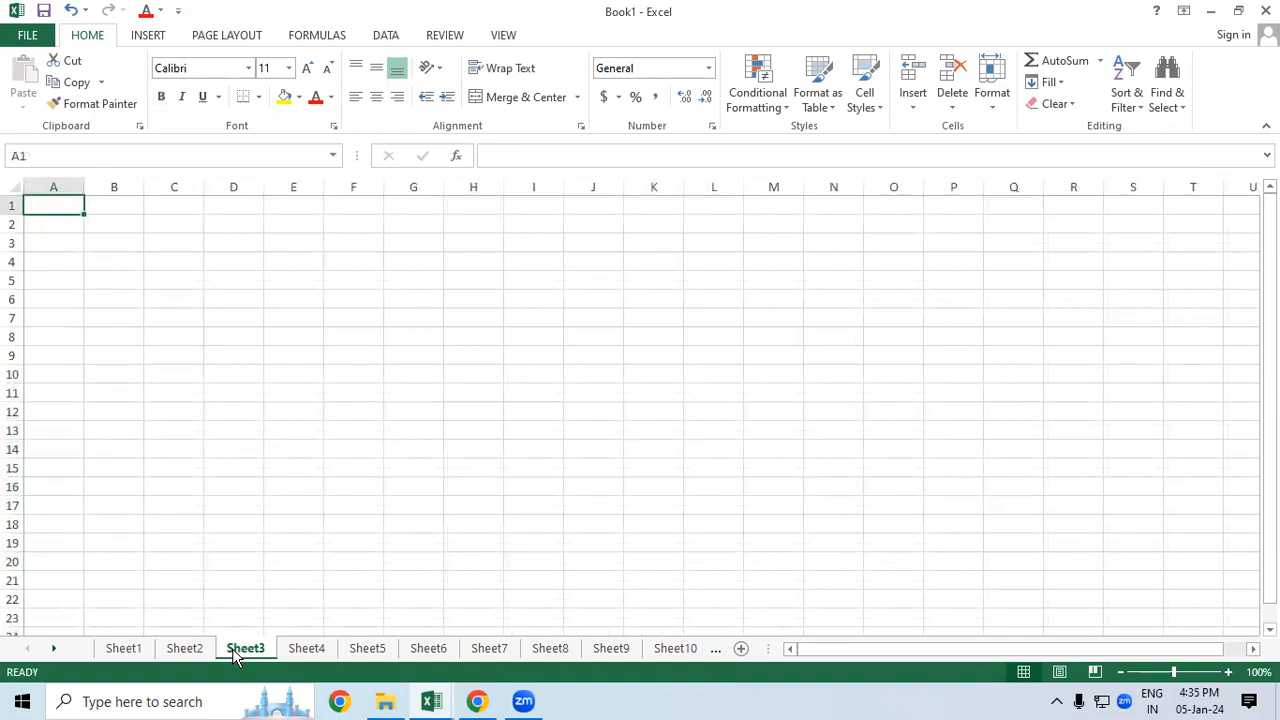
click(125, 651)
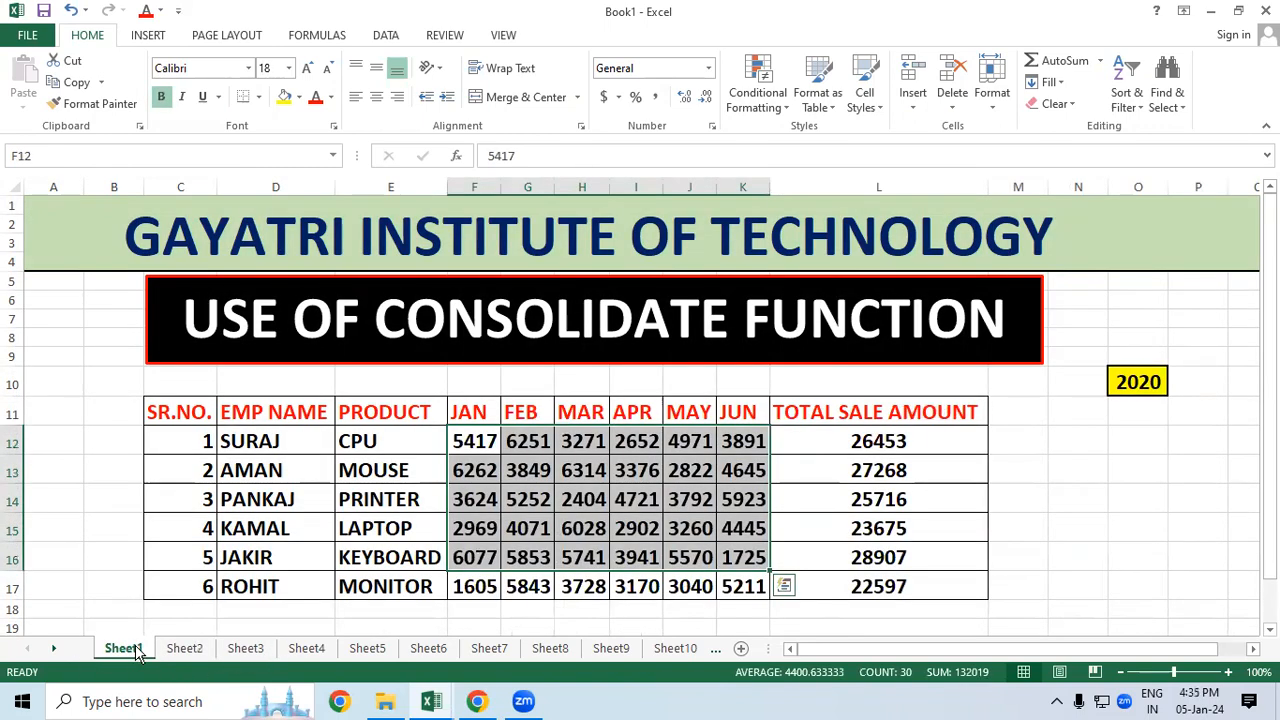
click(182, 649)
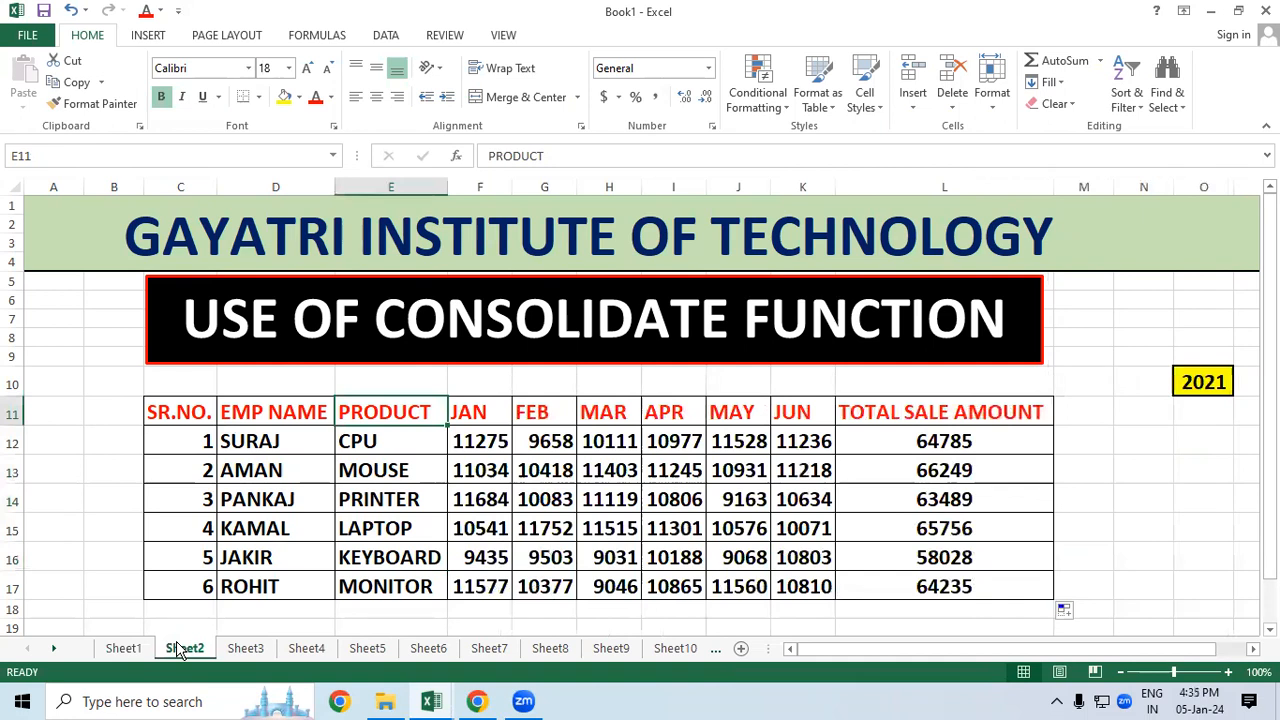
click(245, 649)
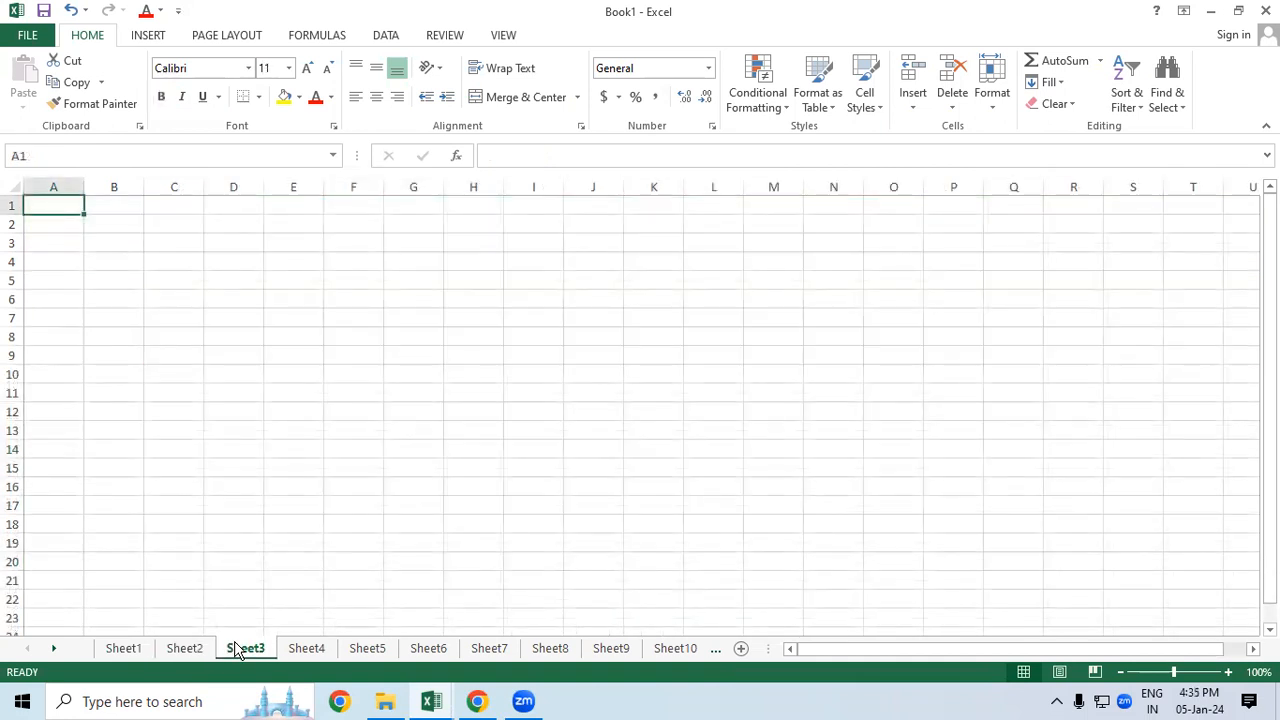
click(214, 312)
click(127, 252)
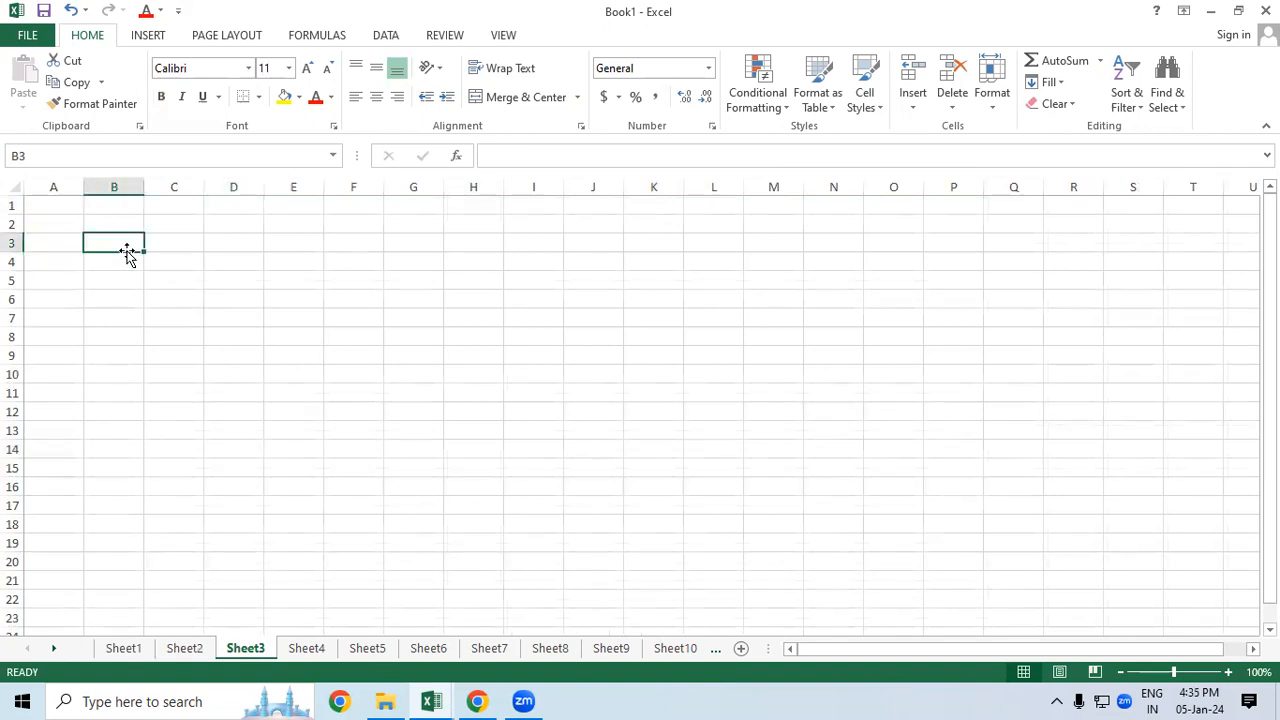
click(182, 296)
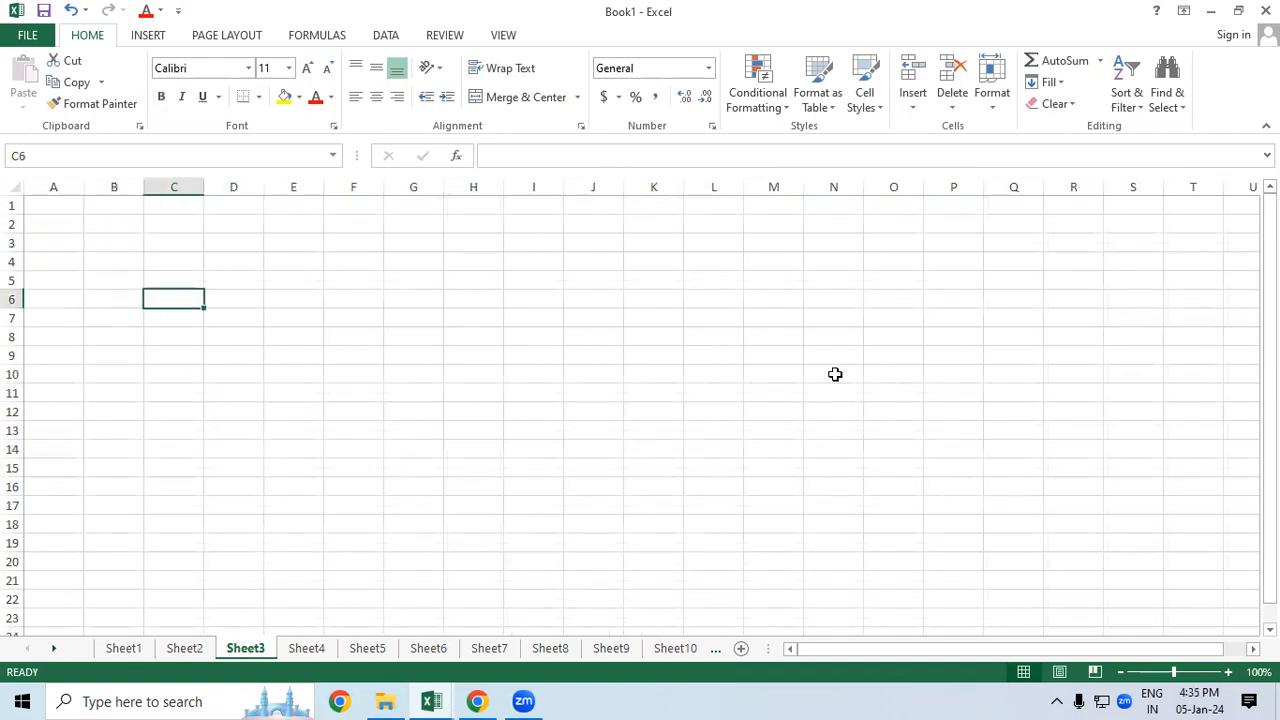
click(396, 42)
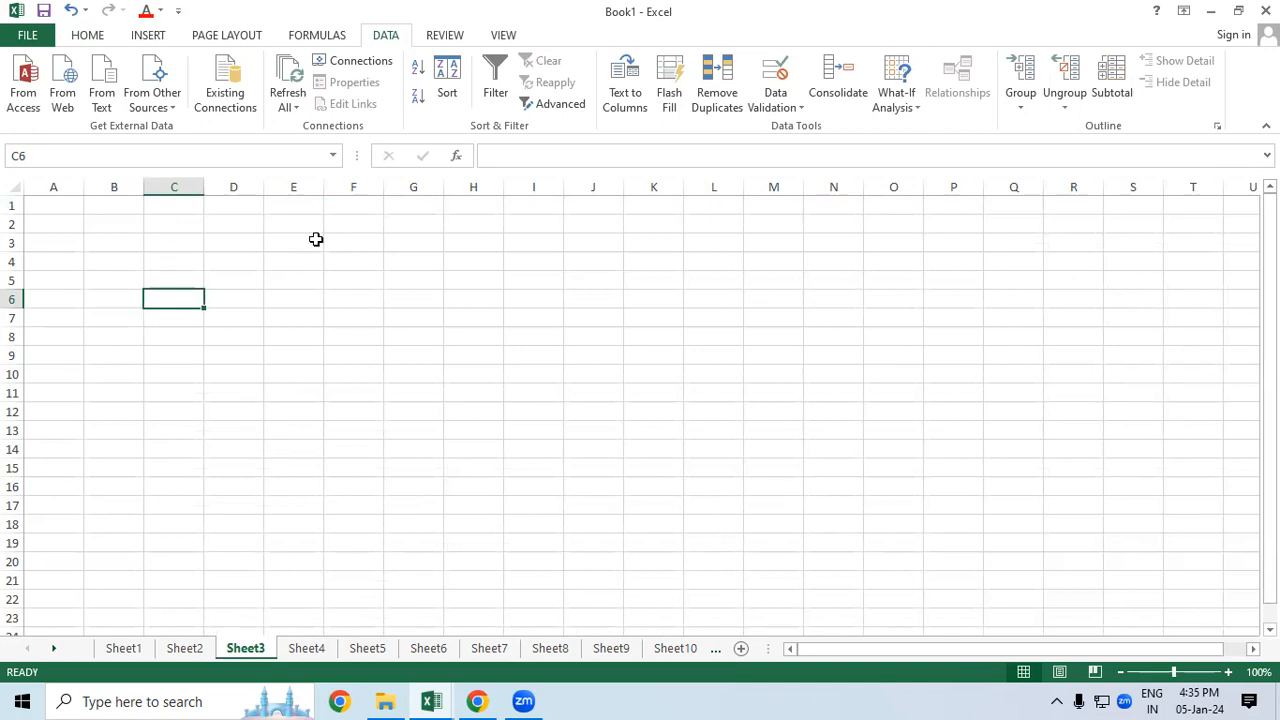
Add the first employee's 2020 and 2021 January sales in N12 of Sheet2 with the formula =5417+11275
click(184, 648)
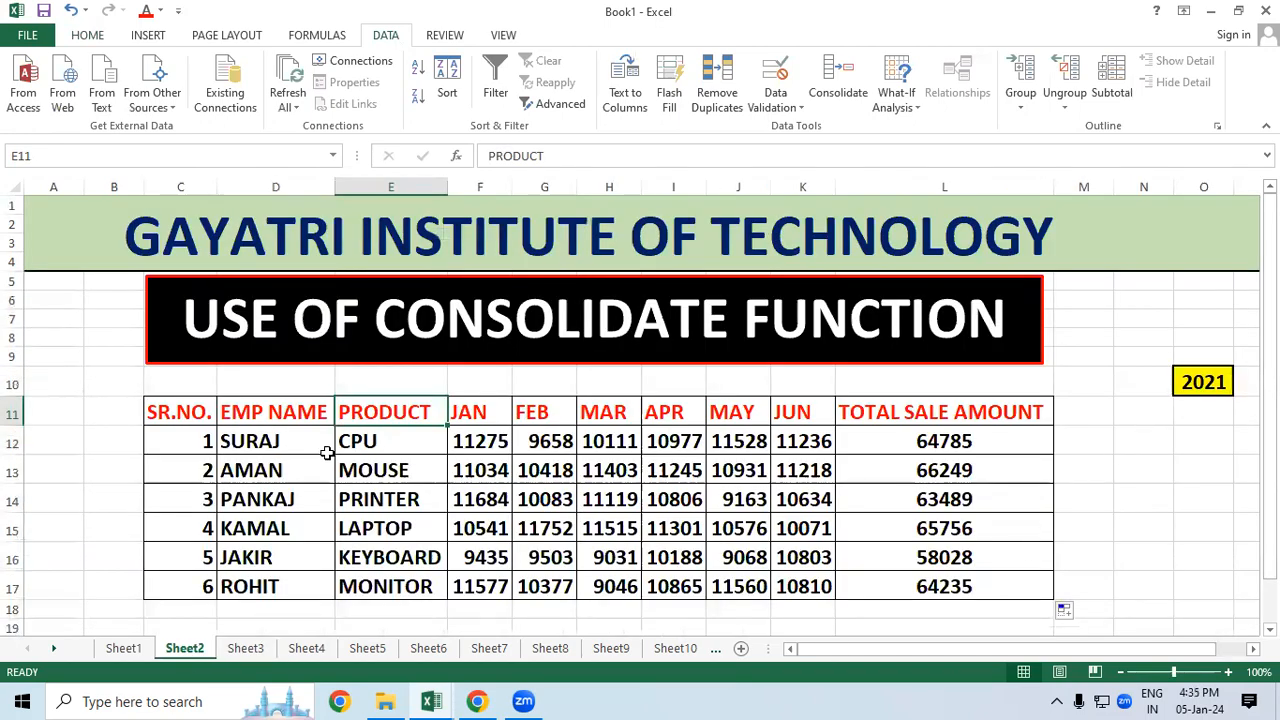
click(480, 441)
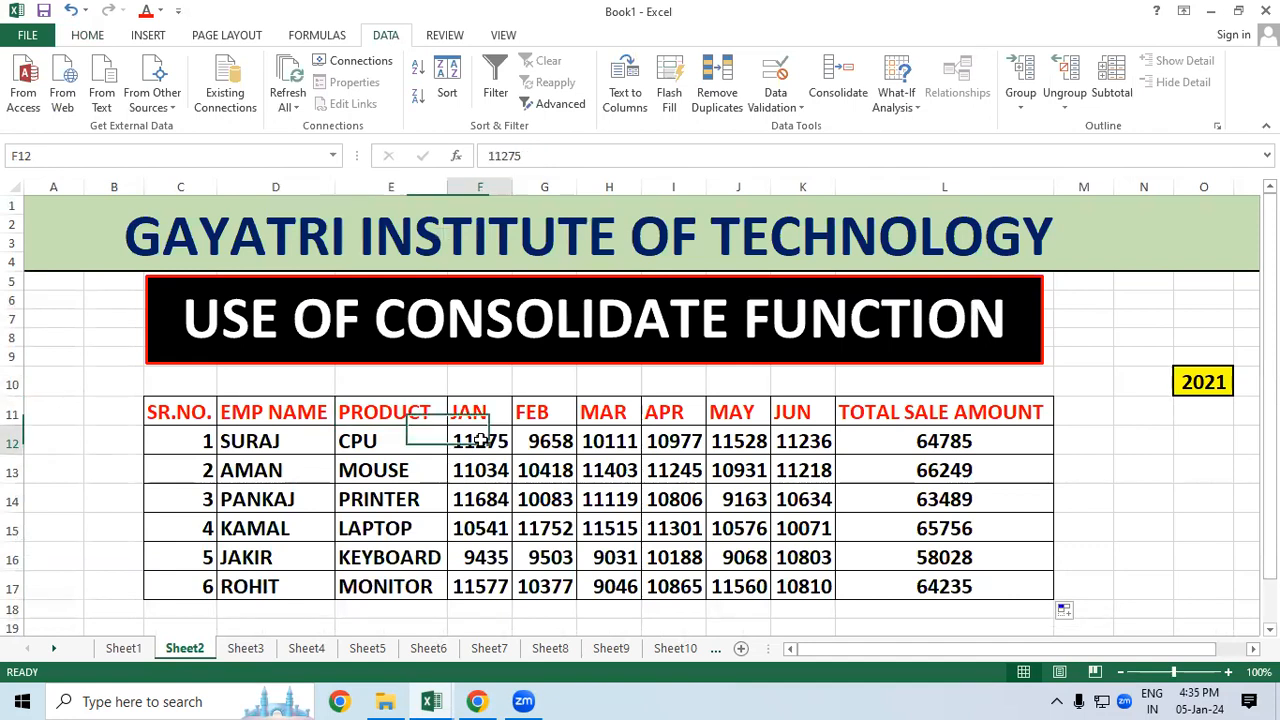
click(123, 648)
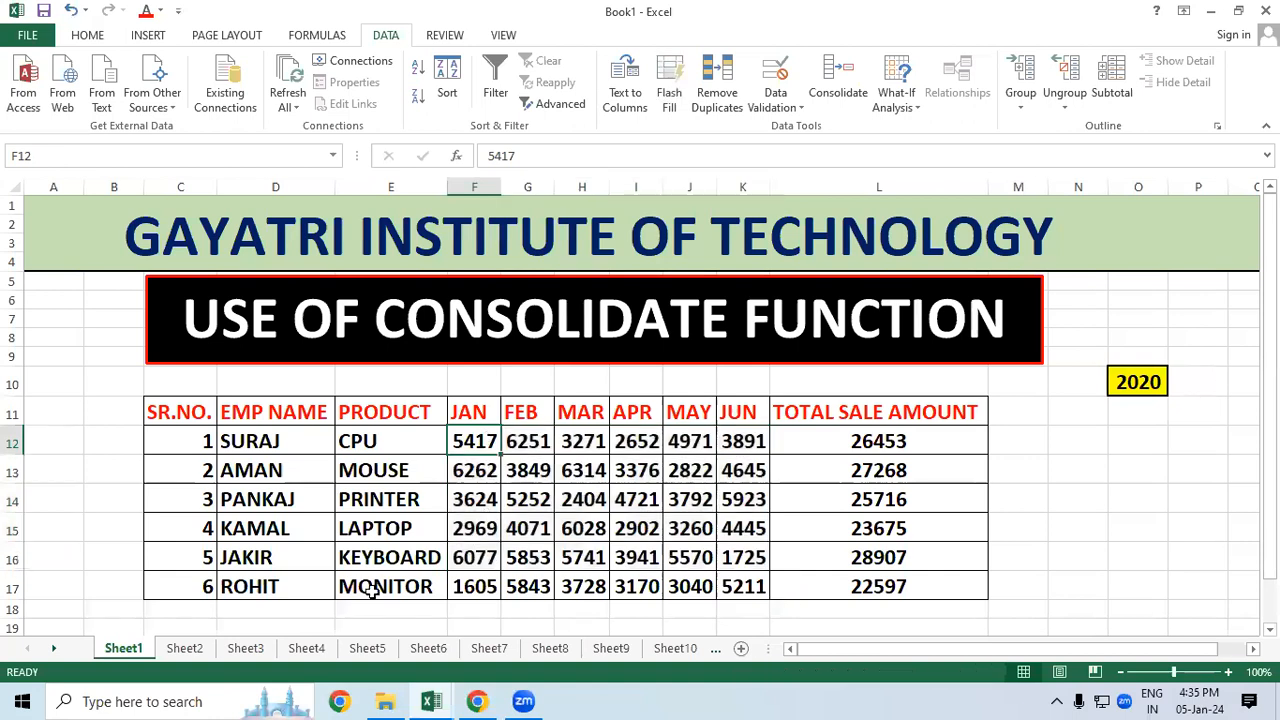
click(190, 649)
click(1157, 437)
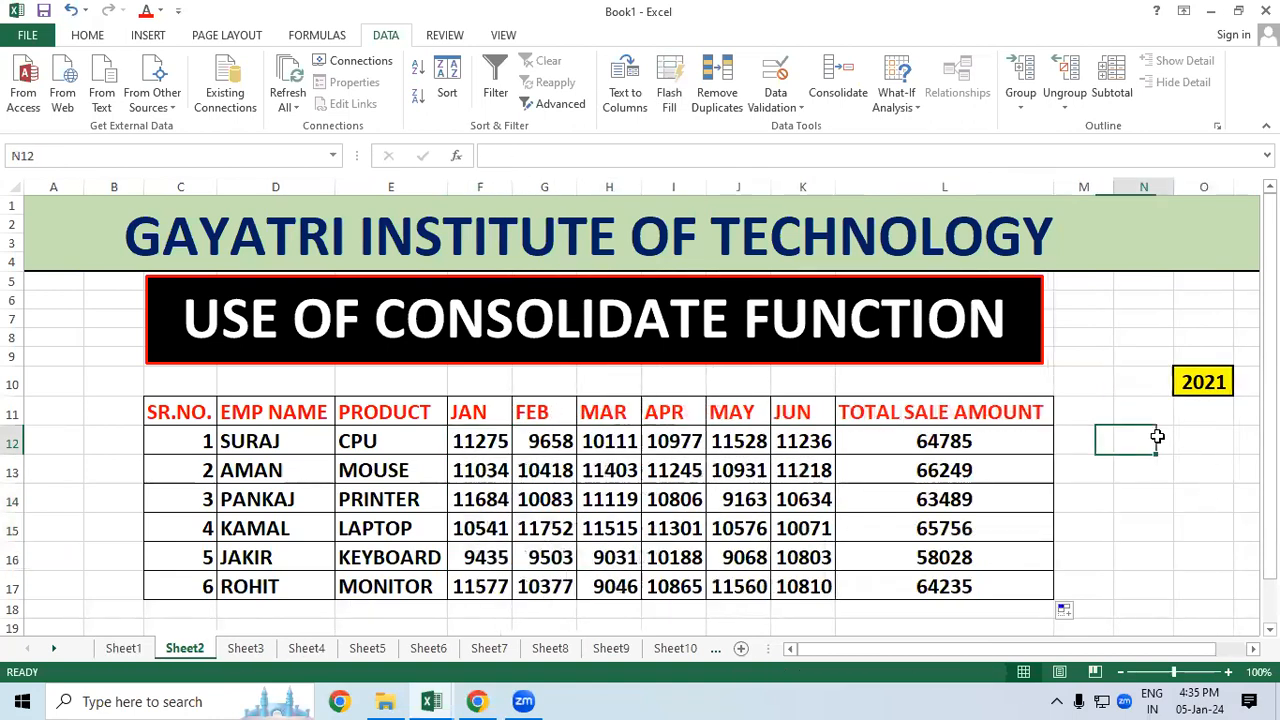
text(=5417)
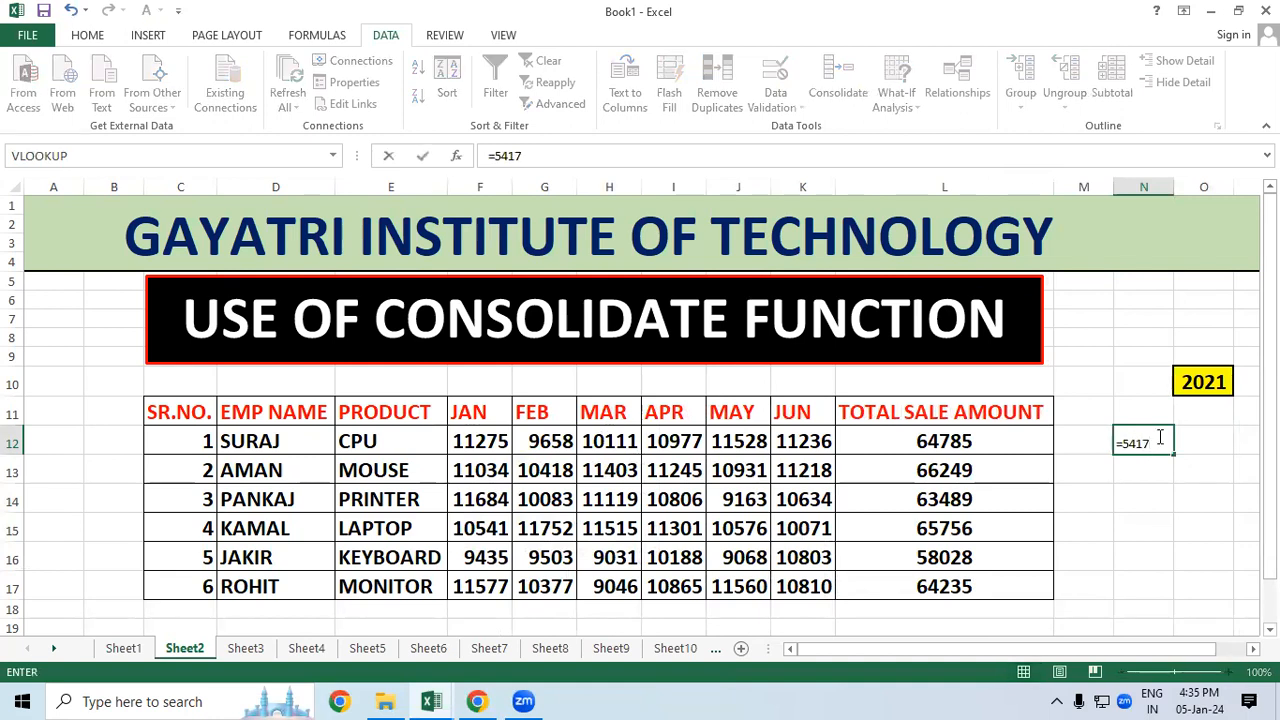
text(+112)
key(Return)
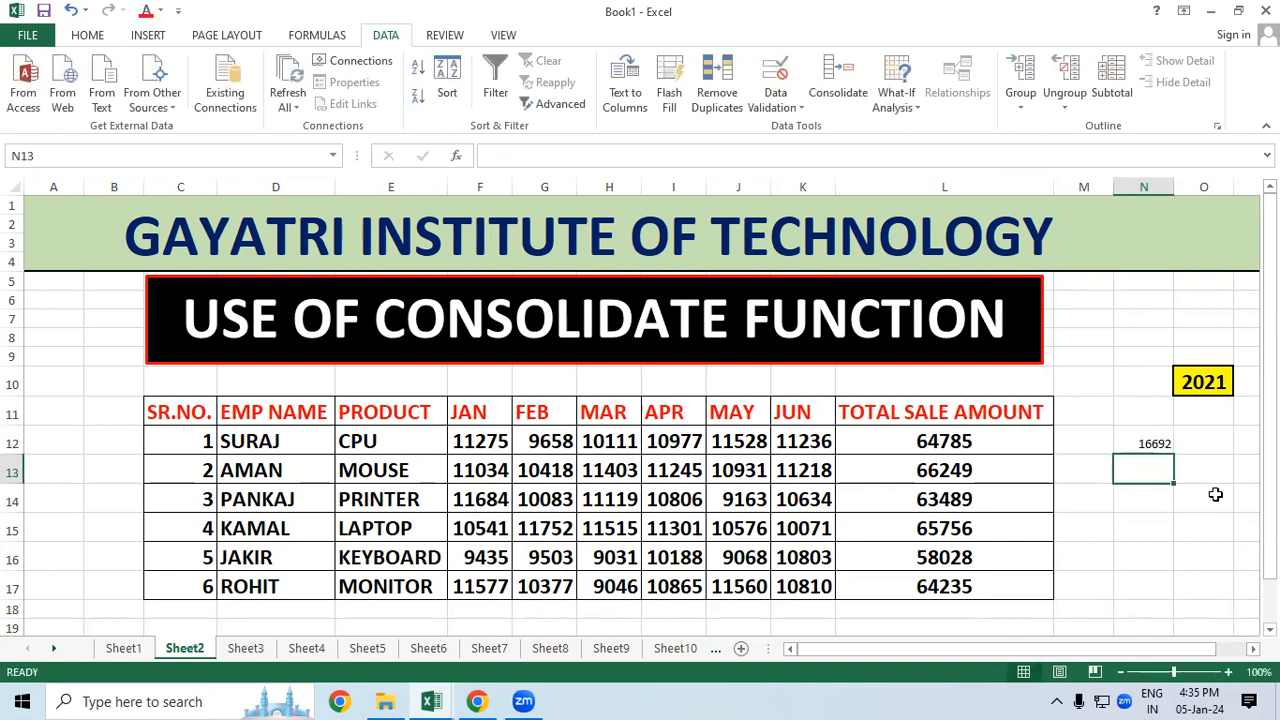
Enlarge the font of the January sum in N12 to size 18
click(1160, 508)
click(1139, 441)
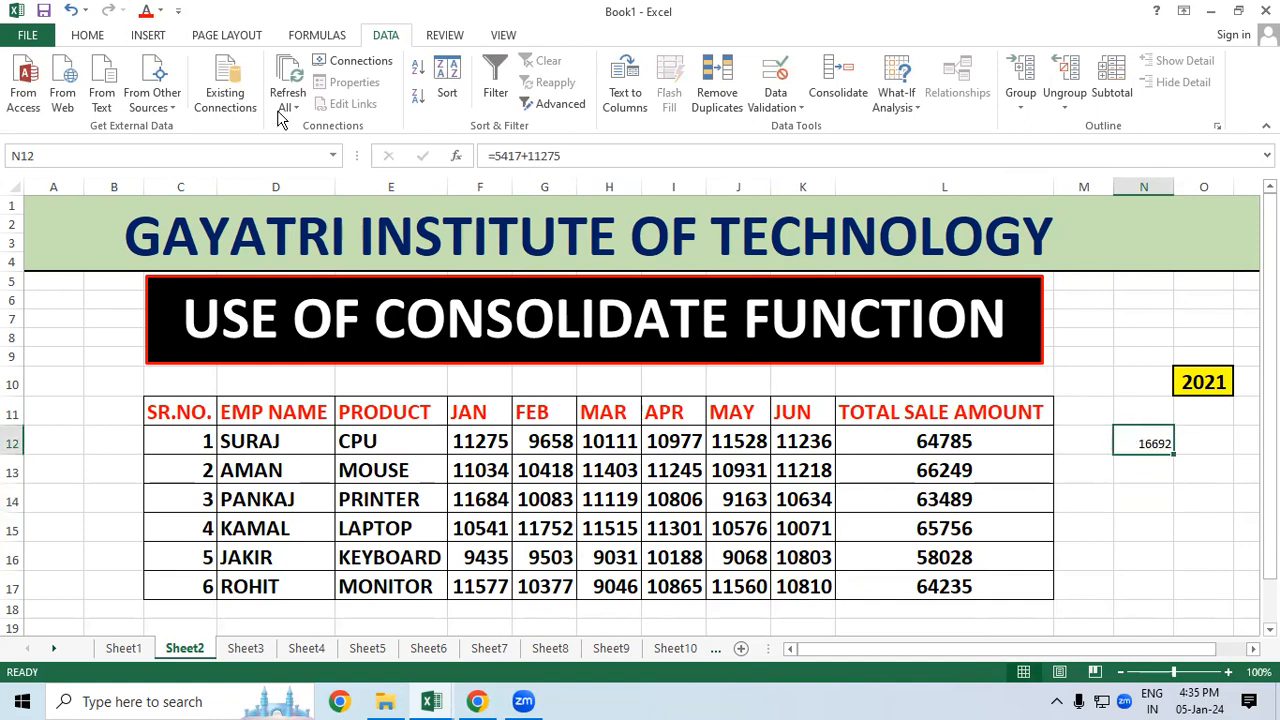
click(90, 36)
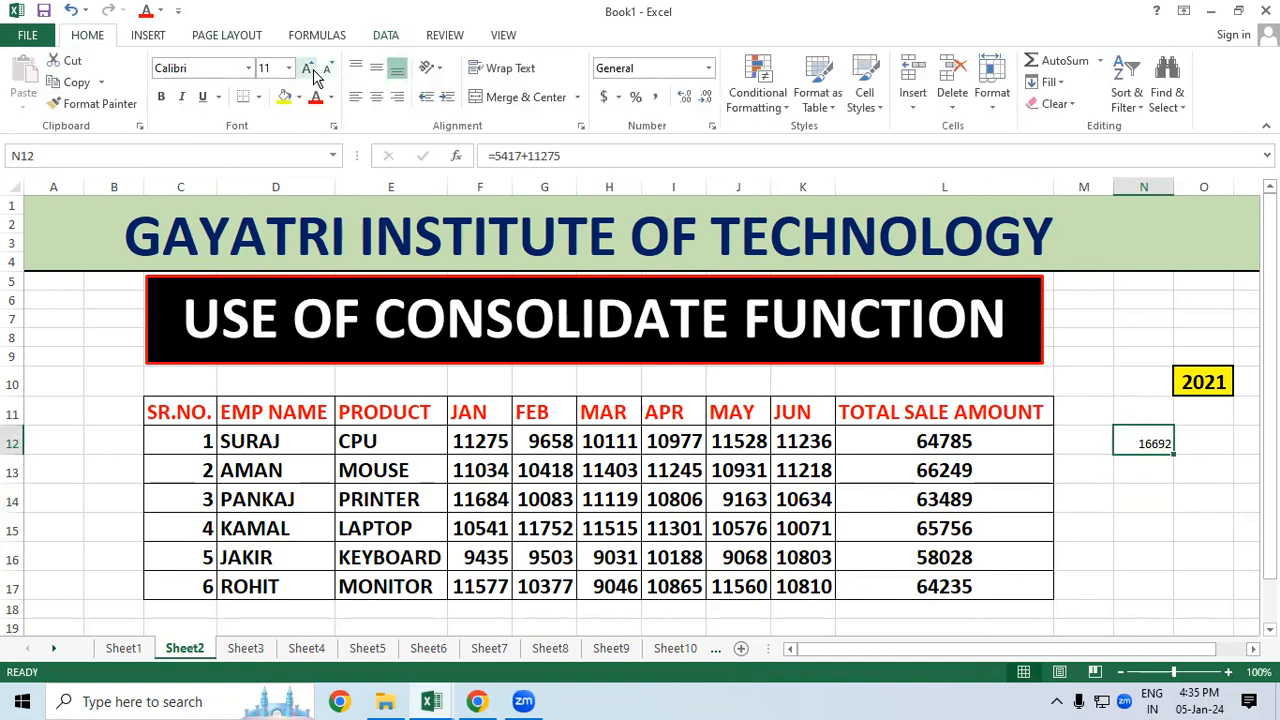
click(308, 68)
click(308, 68)
click(308, 68)
click(308, 68)
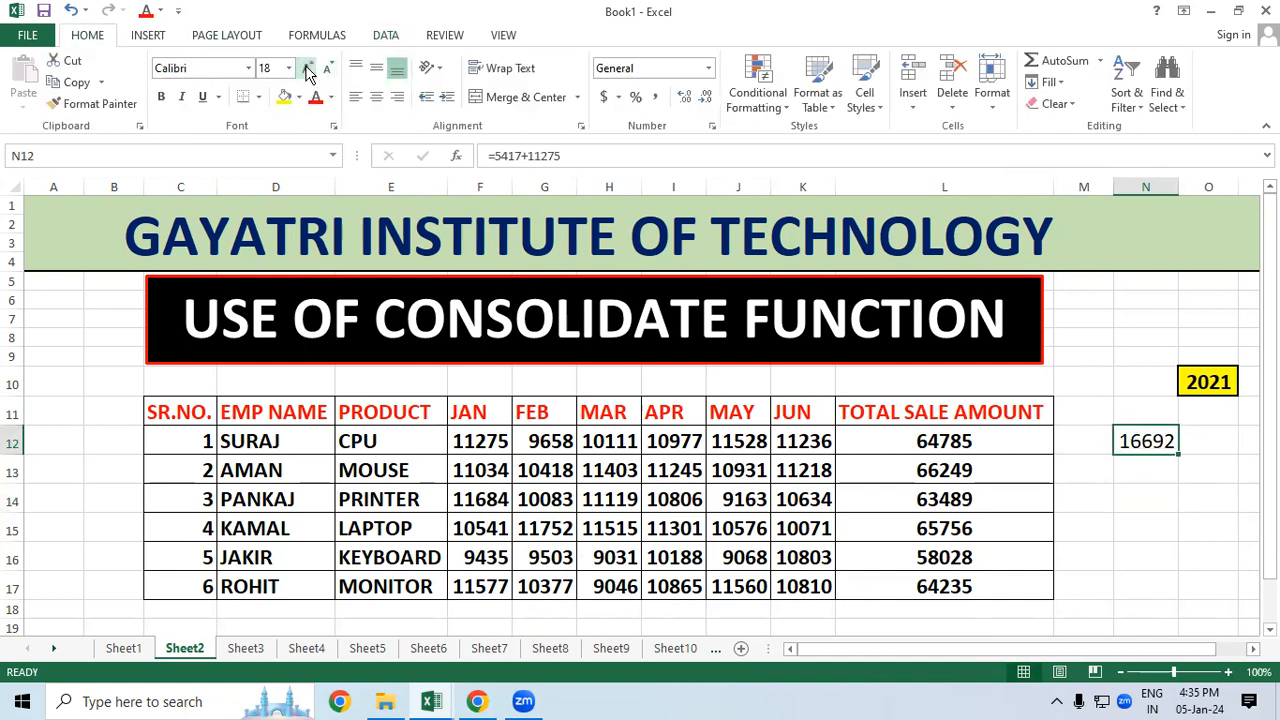
click(1161, 551)
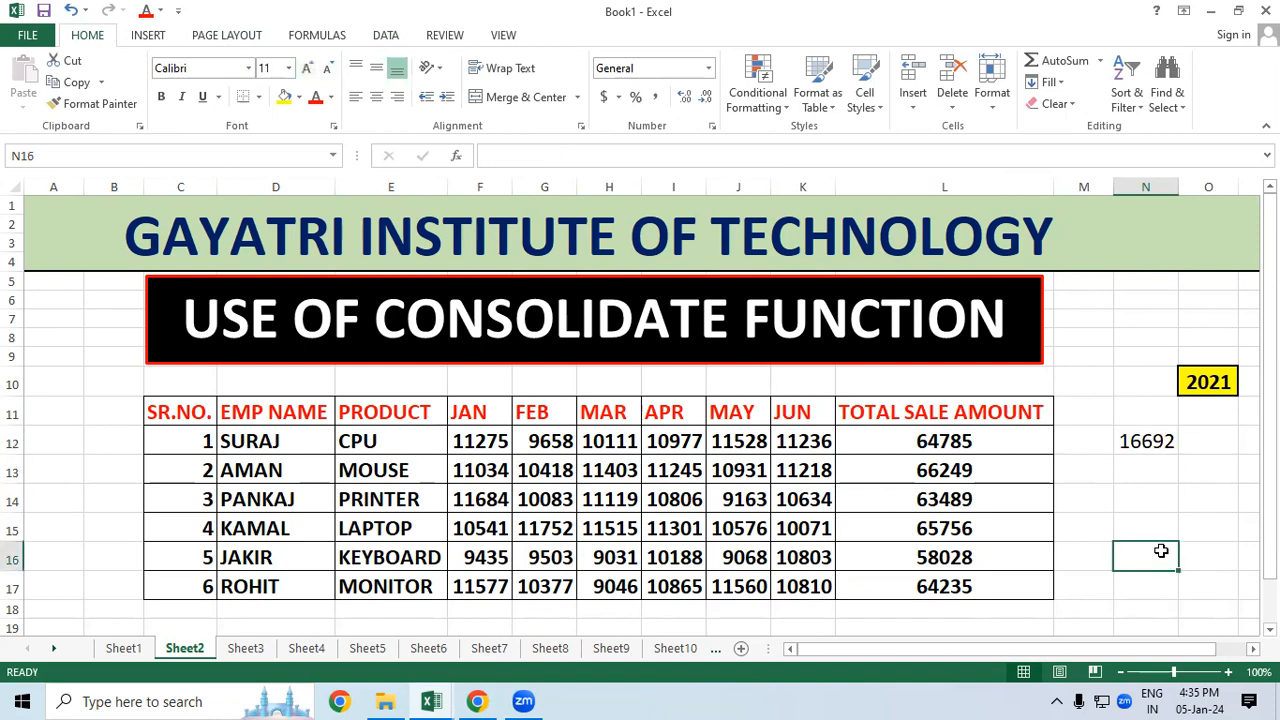
Add the first employee's 2020 and 2021 total sale amounts in N14 of Sheet2 with the formula =26453+64785
click(945, 441)
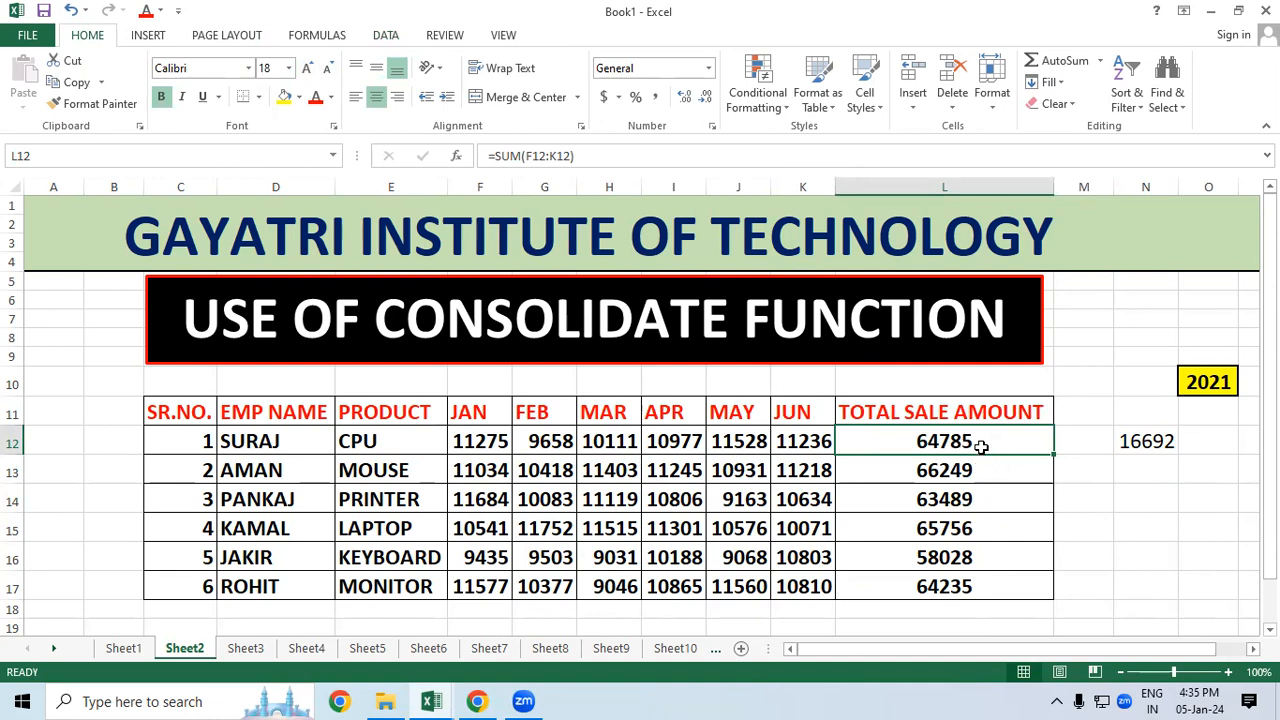
click(138, 652)
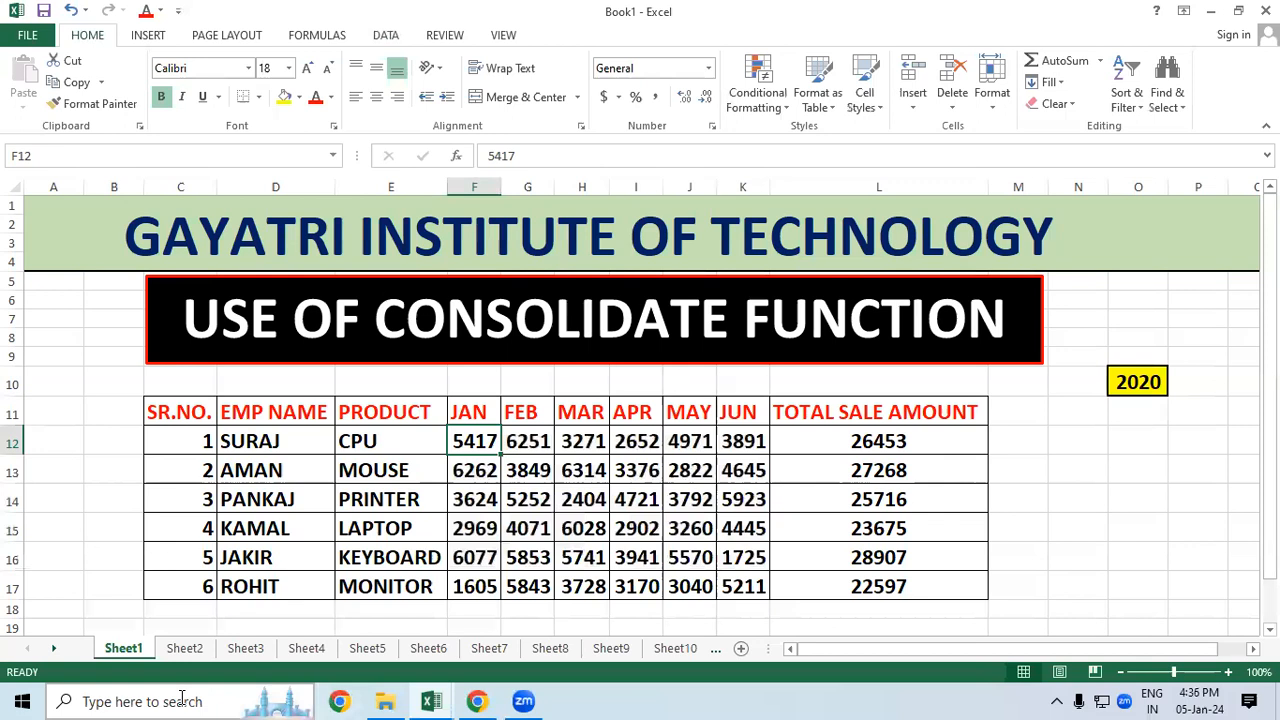
click(184, 649)
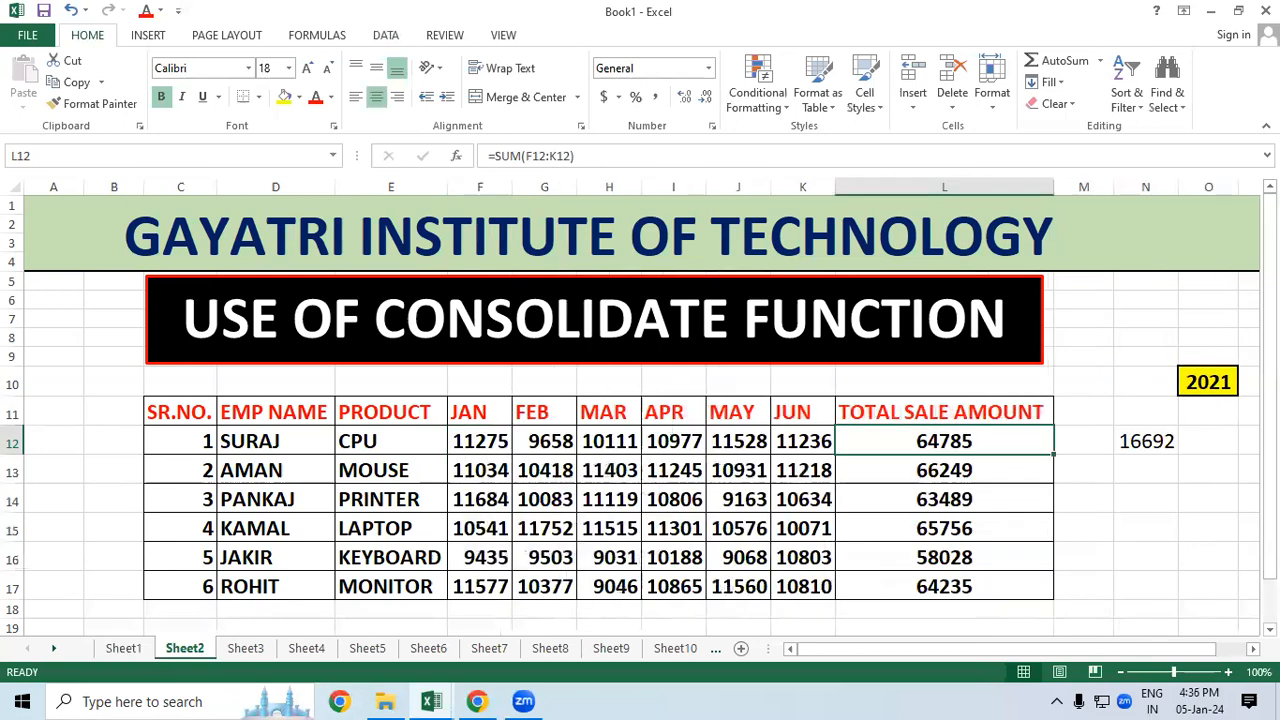
click(1138, 490)
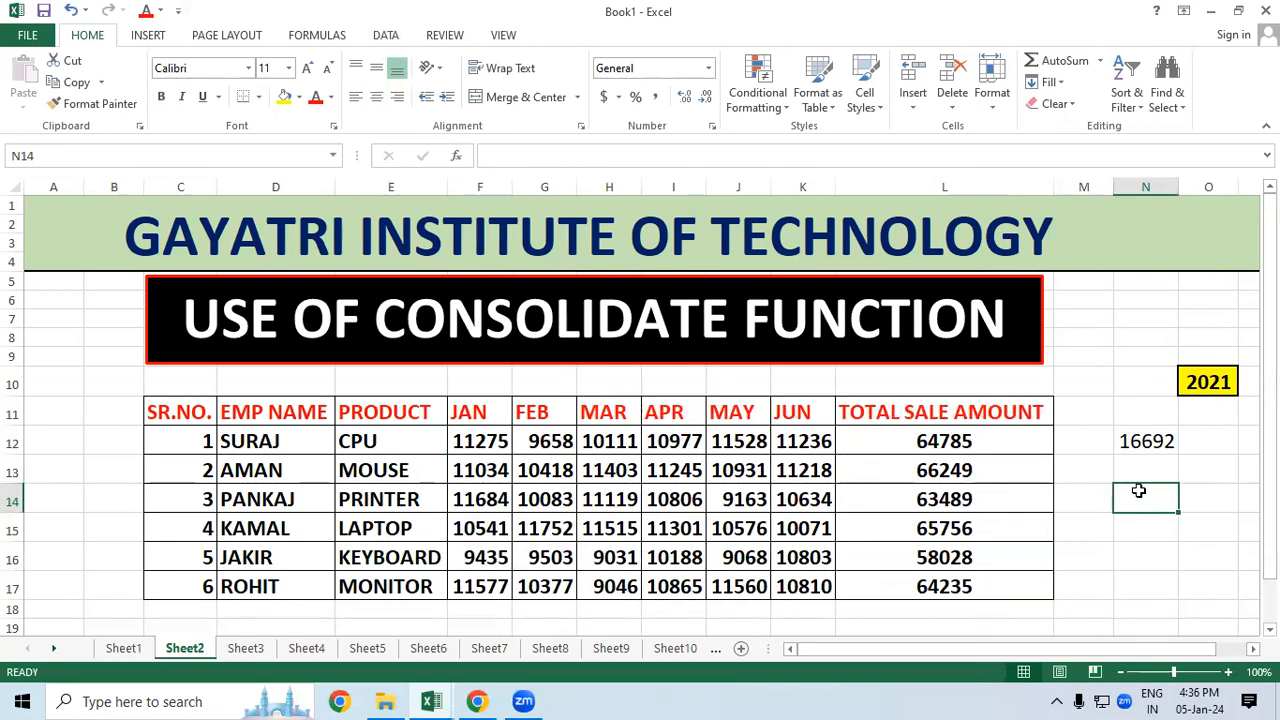
text(=26453+64785)
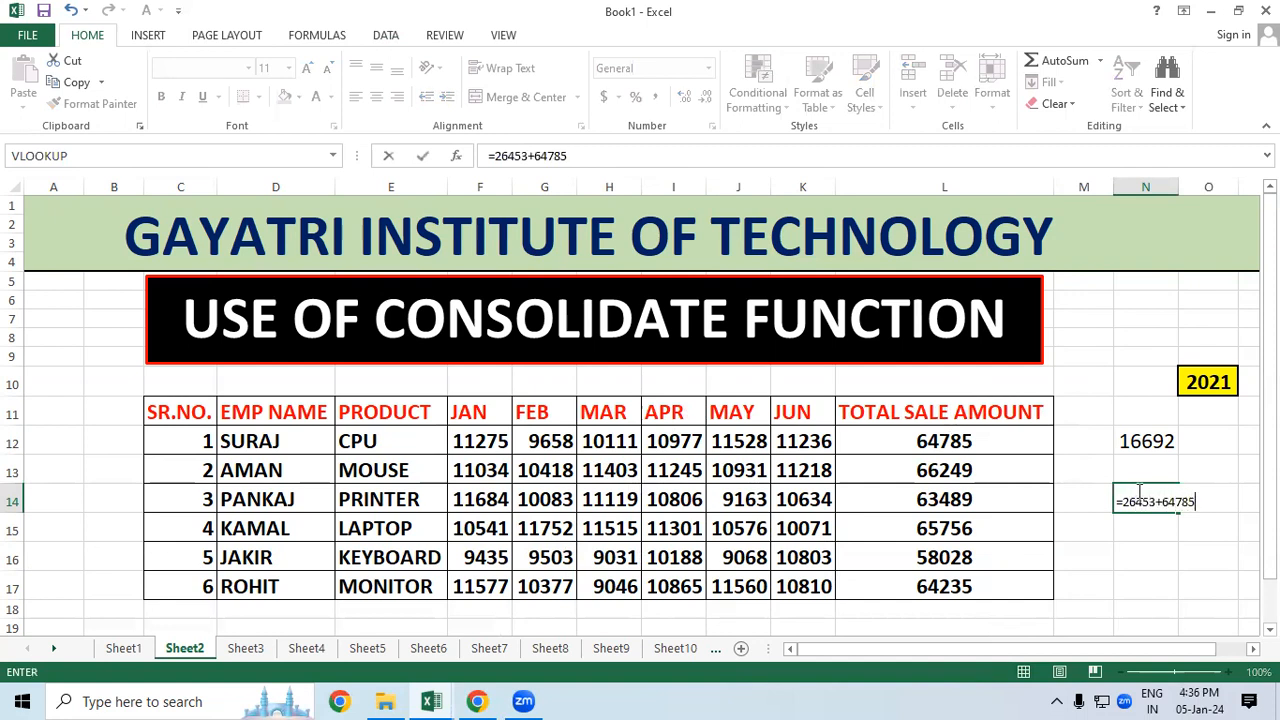
key(Return)
Enlarge the font of the combined total in N14 to size 16
click(1138, 491)
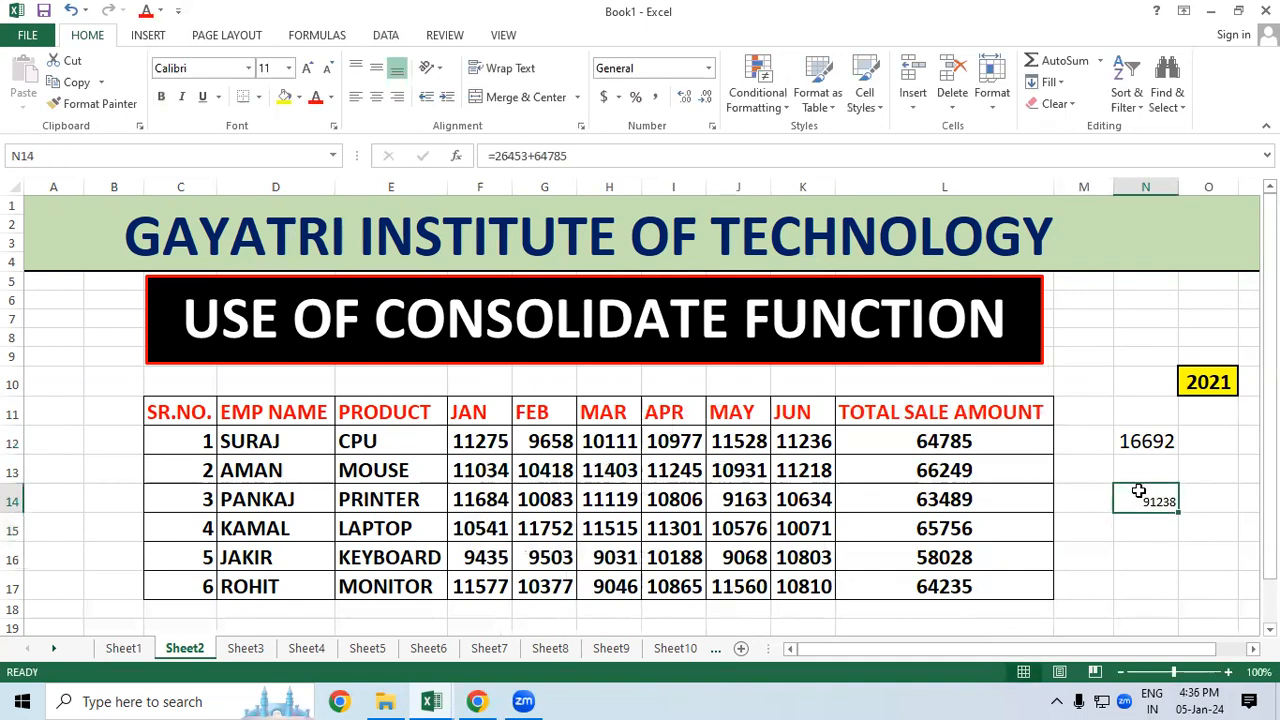
click(307, 69)
click(307, 69)
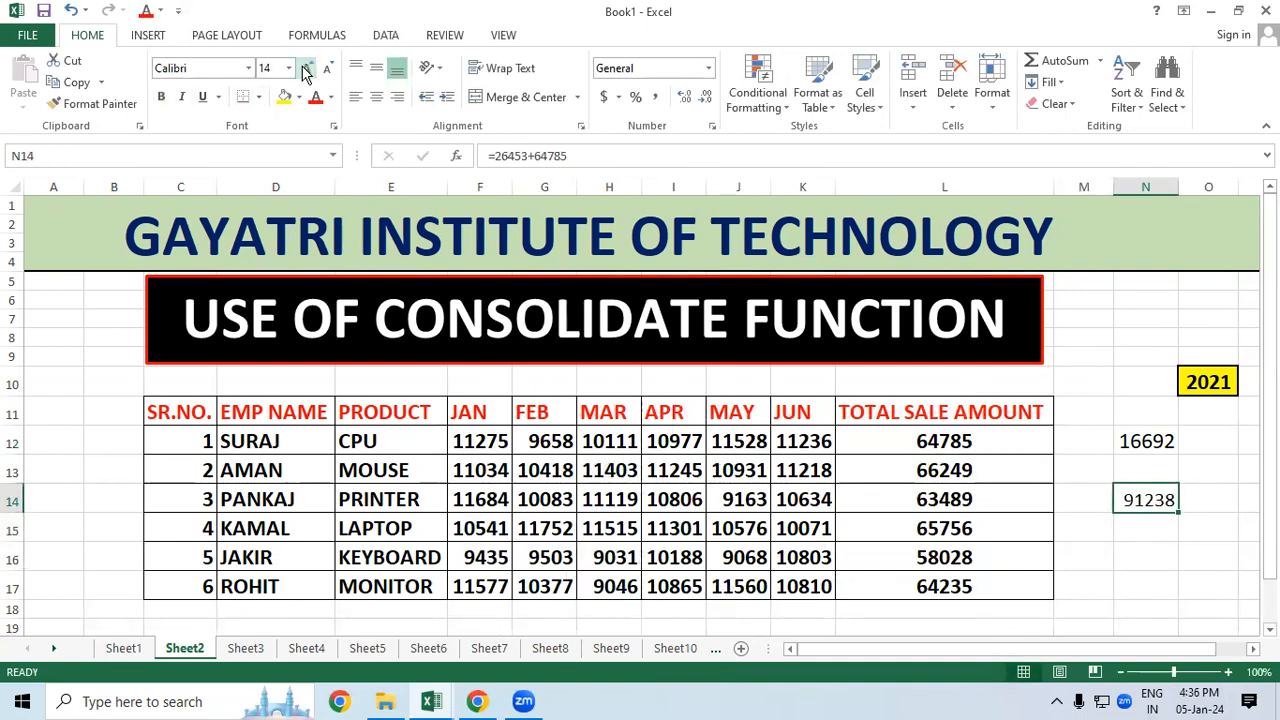
click(1224, 579)
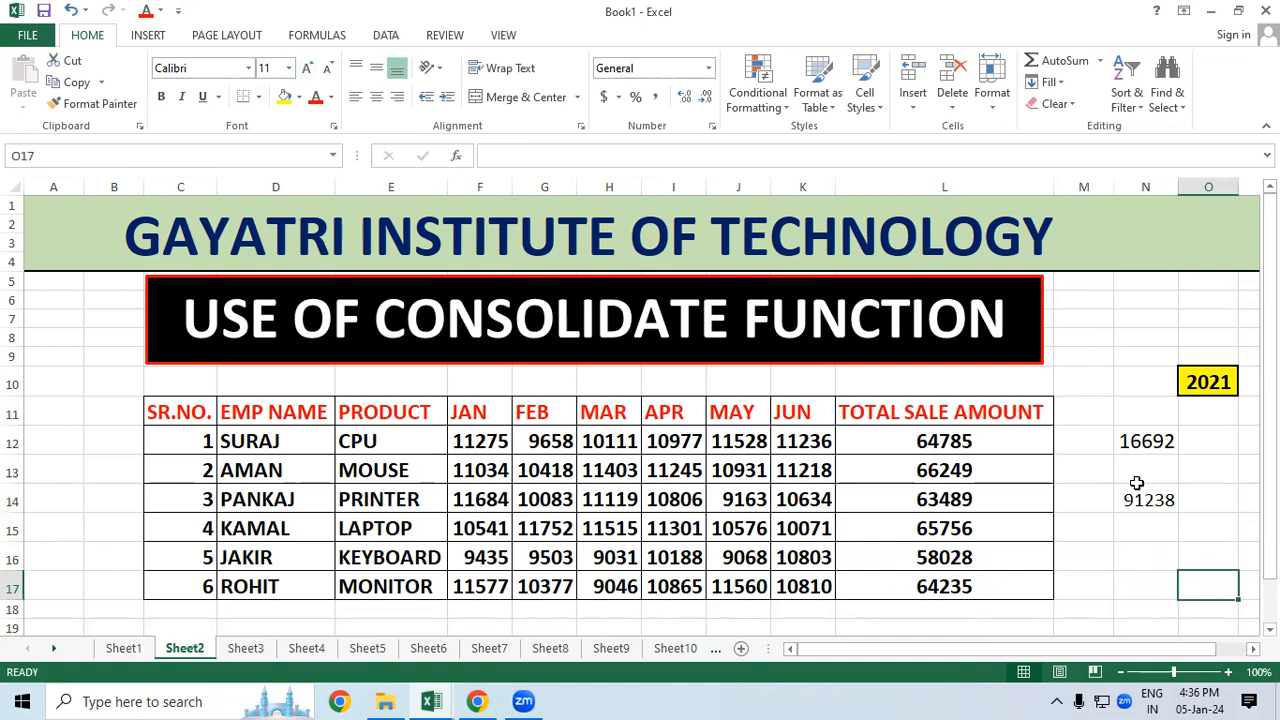
Enter the label "jan total" in O14, beside the combined total sale amount
click(1150, 440)
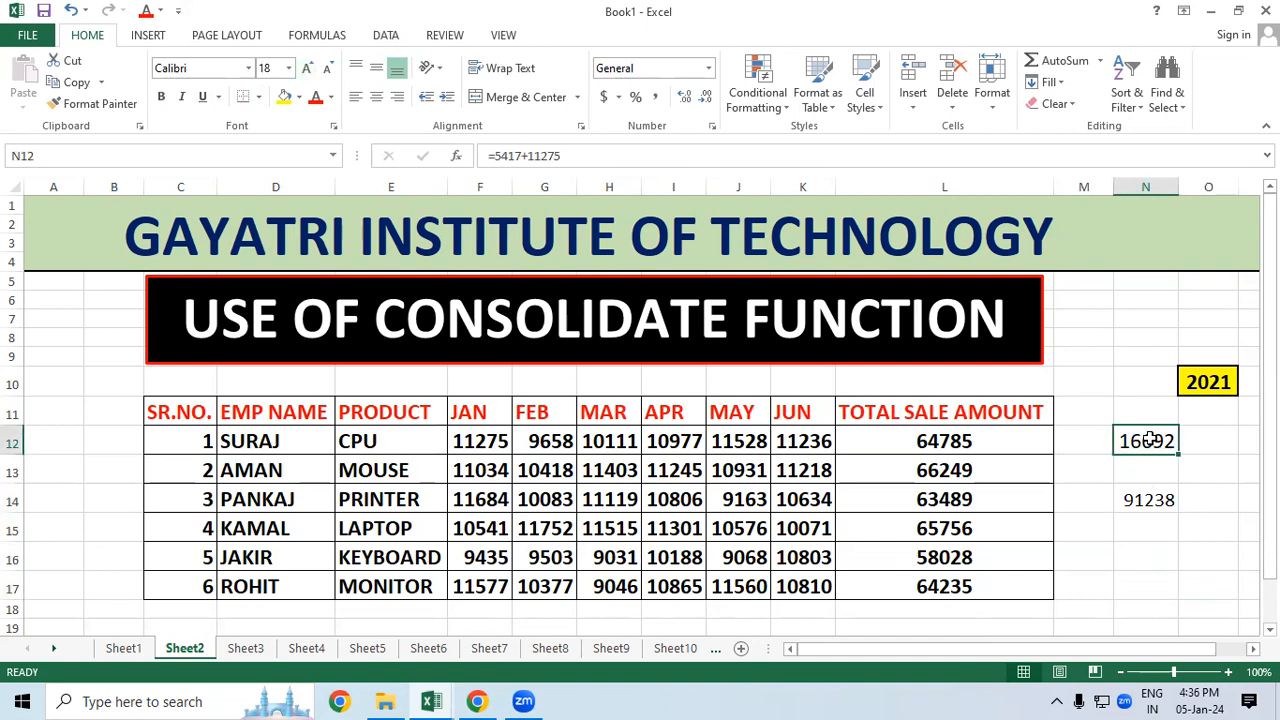
click(1143, 500)
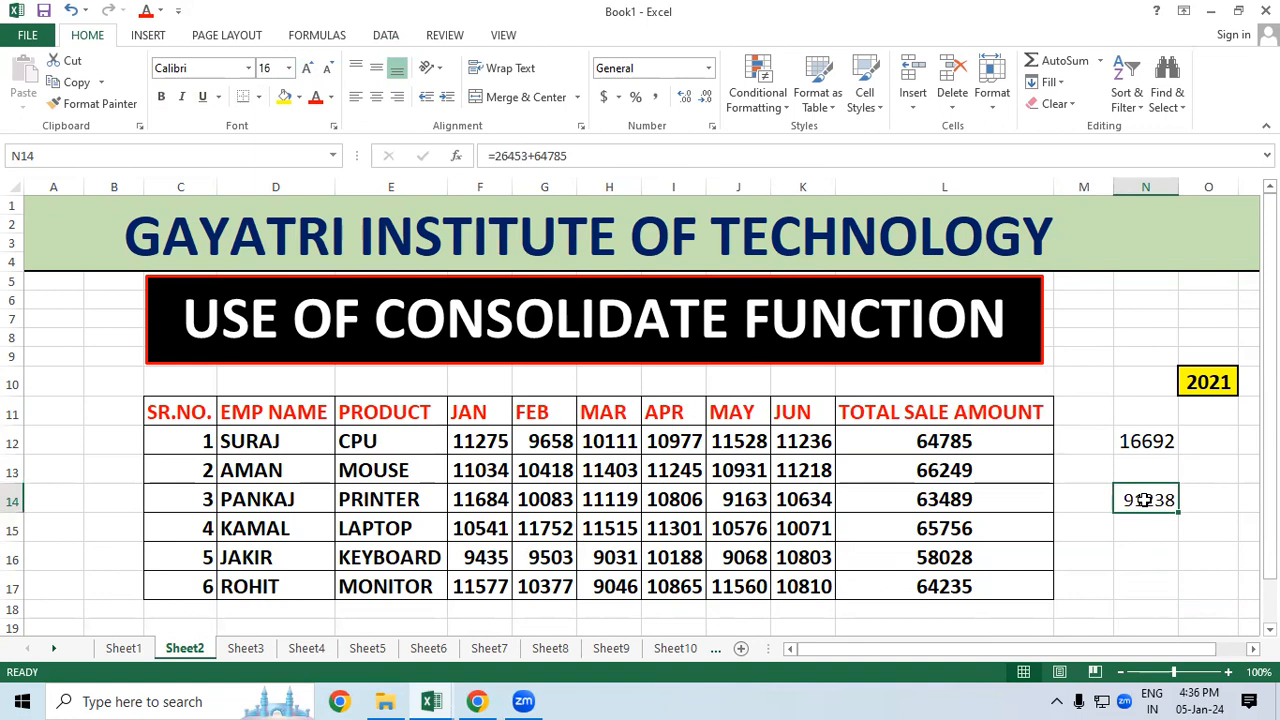
click(1208, 490)
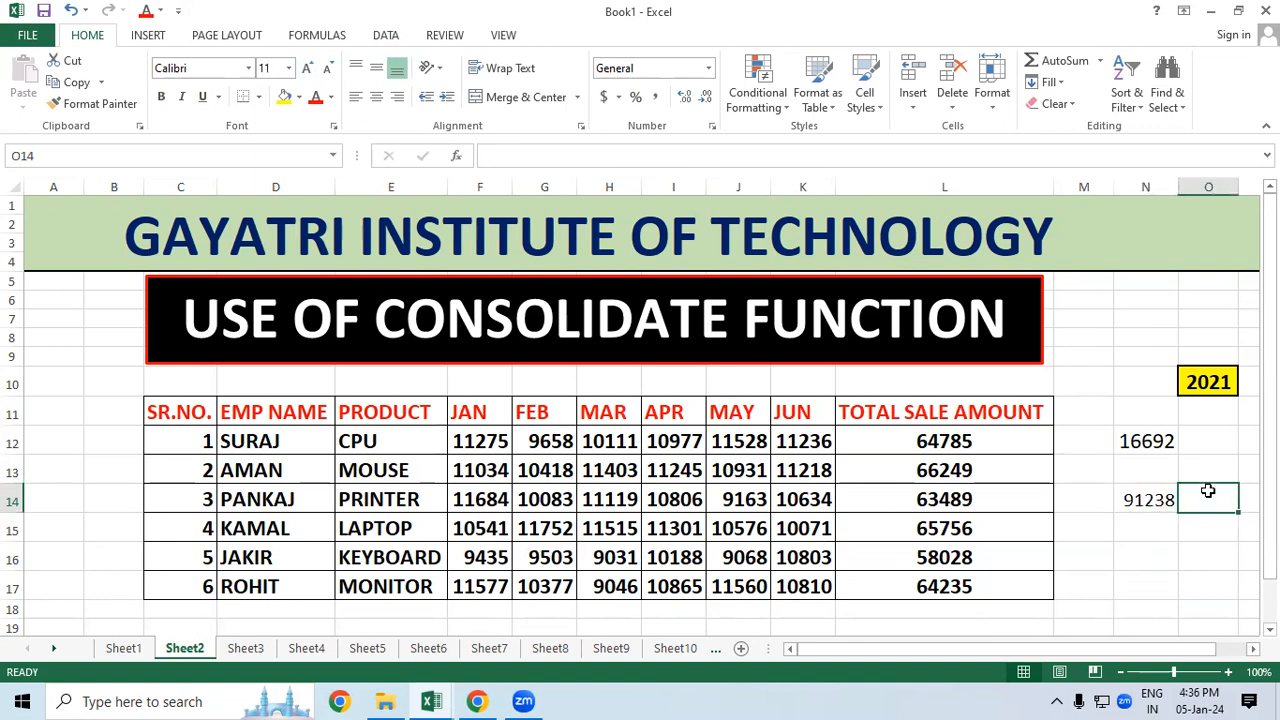
text(j)
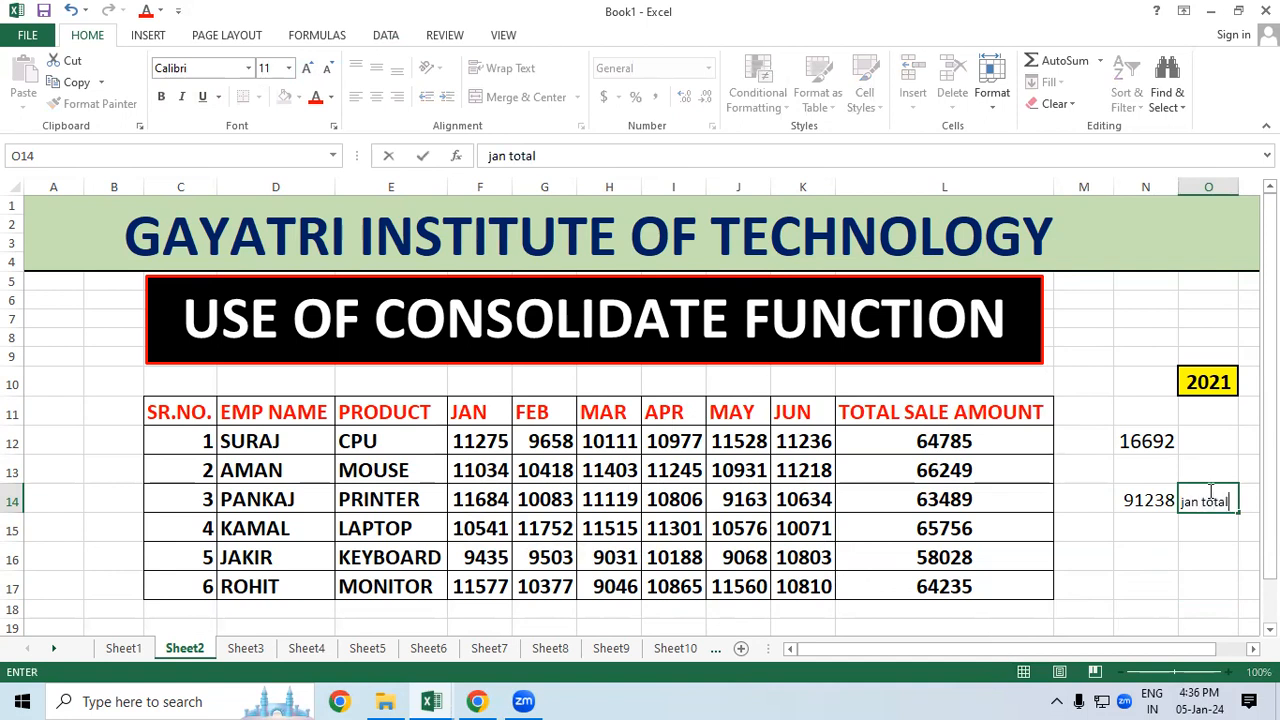
text(an total)
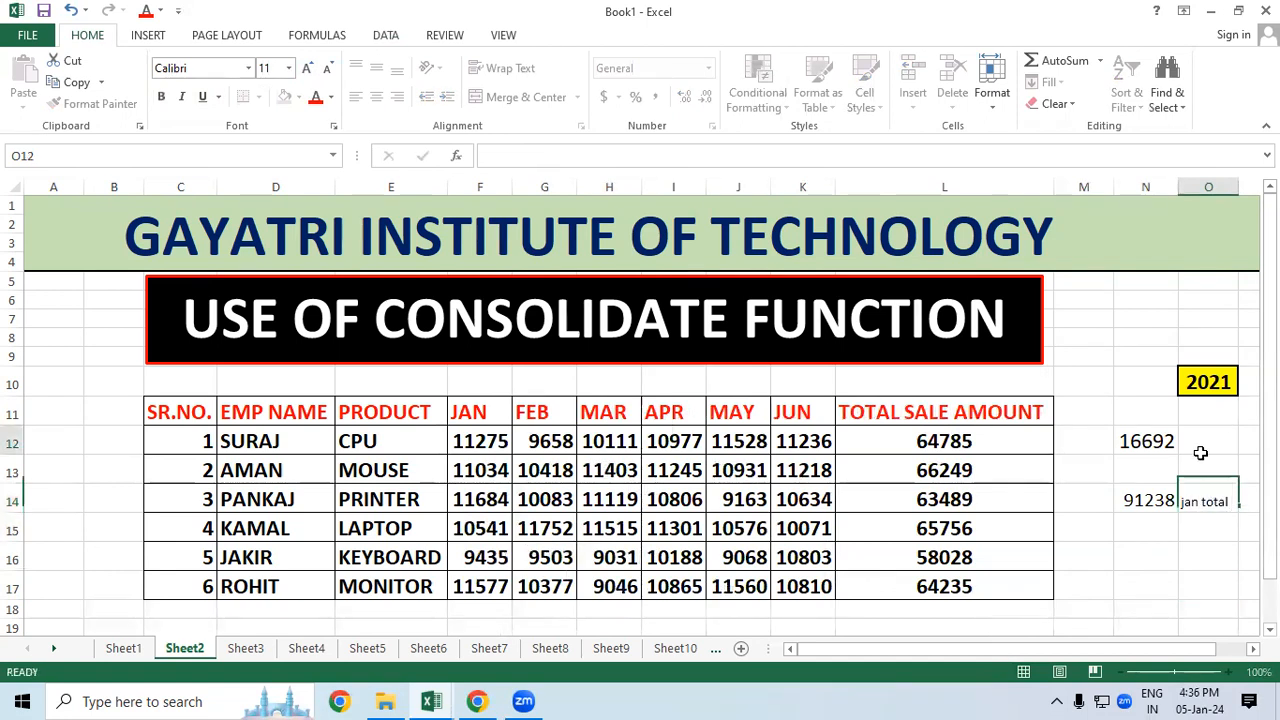
Enter the label "jan" in O12 of Sheet2, beside the combined January figure
click(1203, 452)
text(jan)
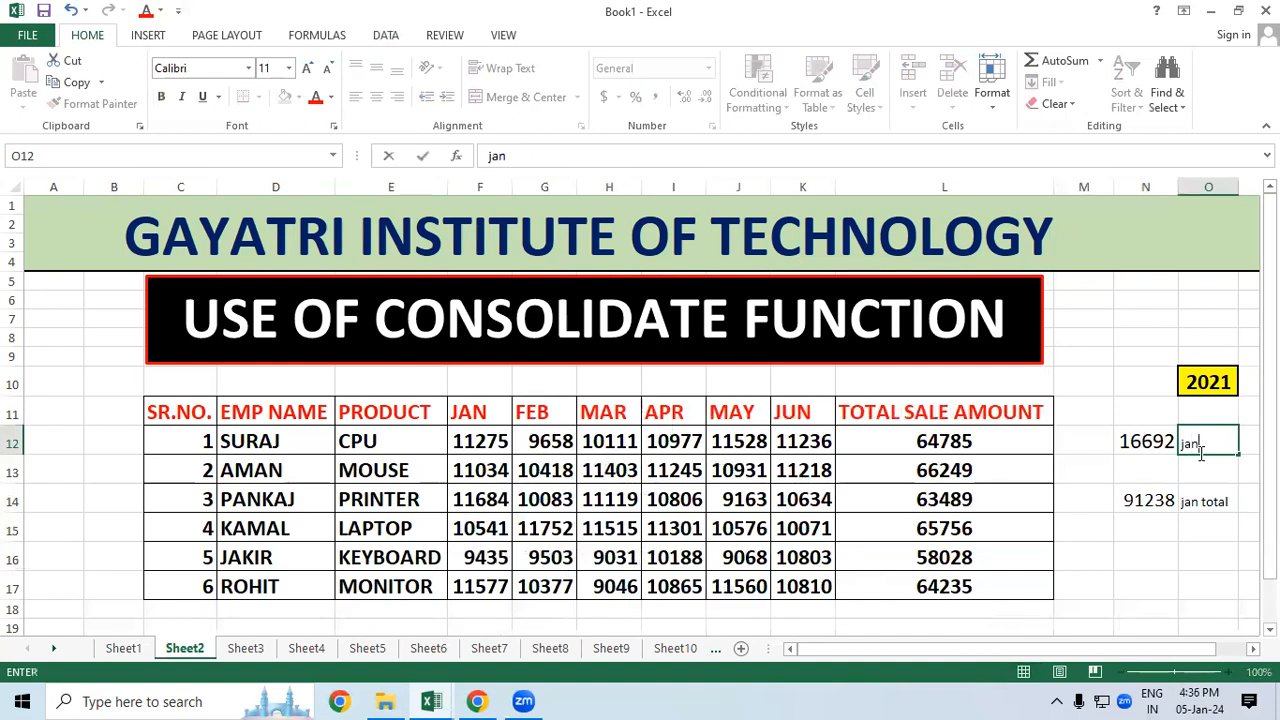
click(1140, 568)
drag(1138, 450, 1198, 485)
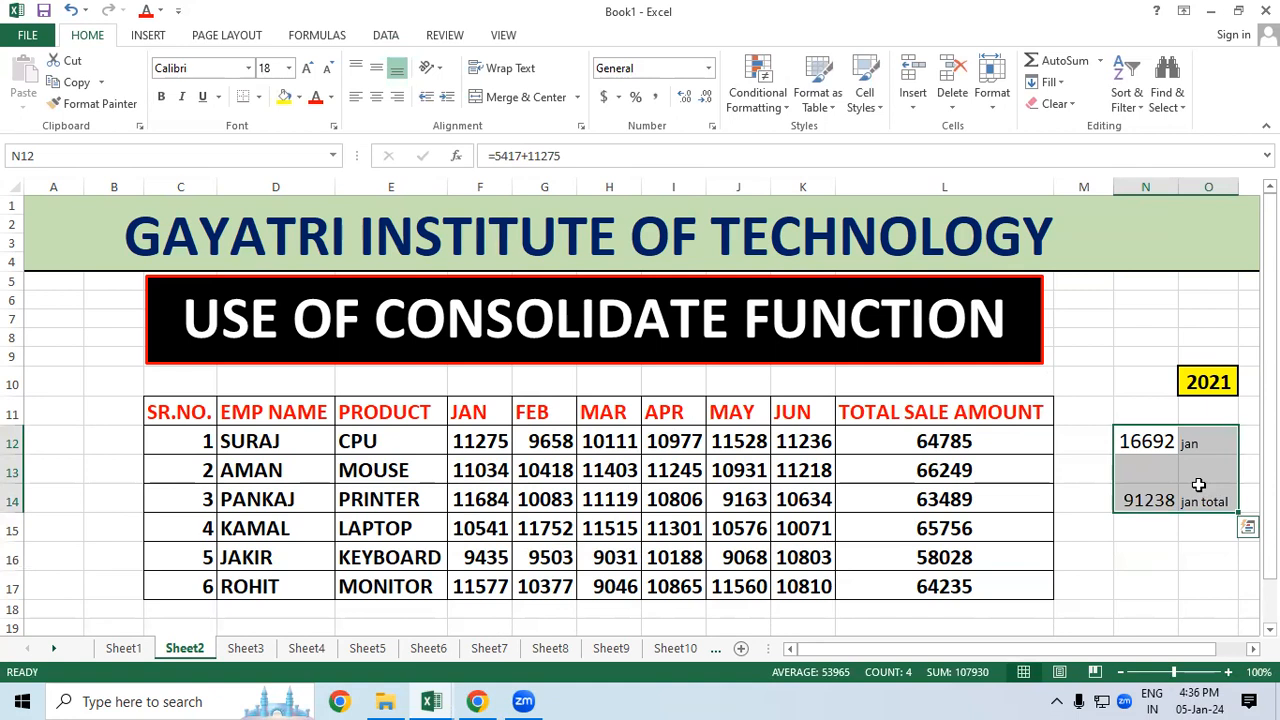
click(1168, 557)
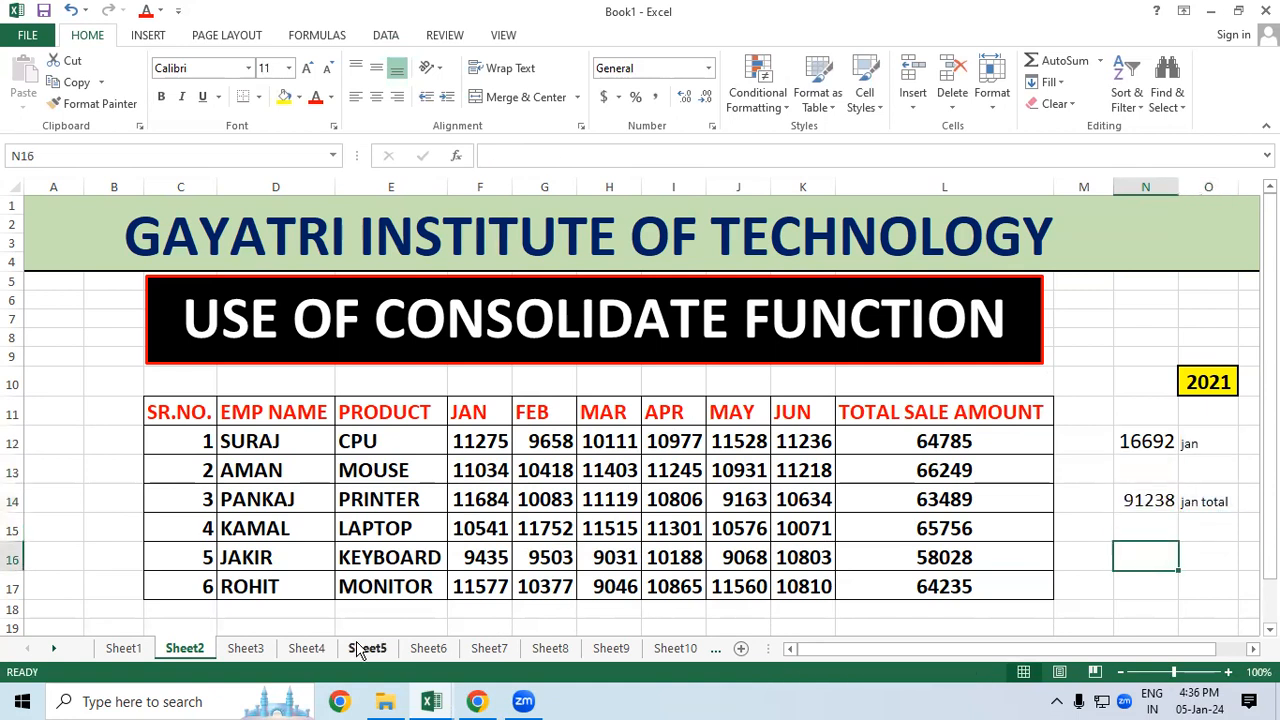
Start a Consolidate operation at cell C6 of Sheet3 with Sum as the function
click(245, 648)
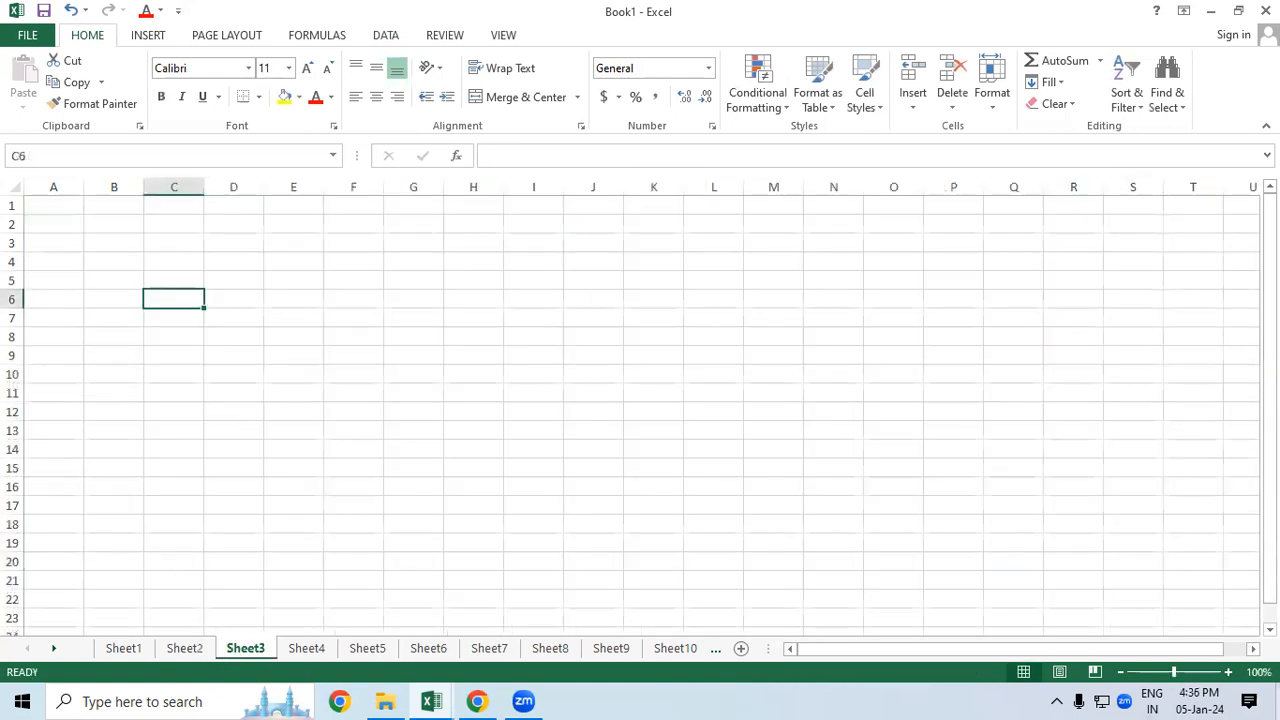
click(387, 40)
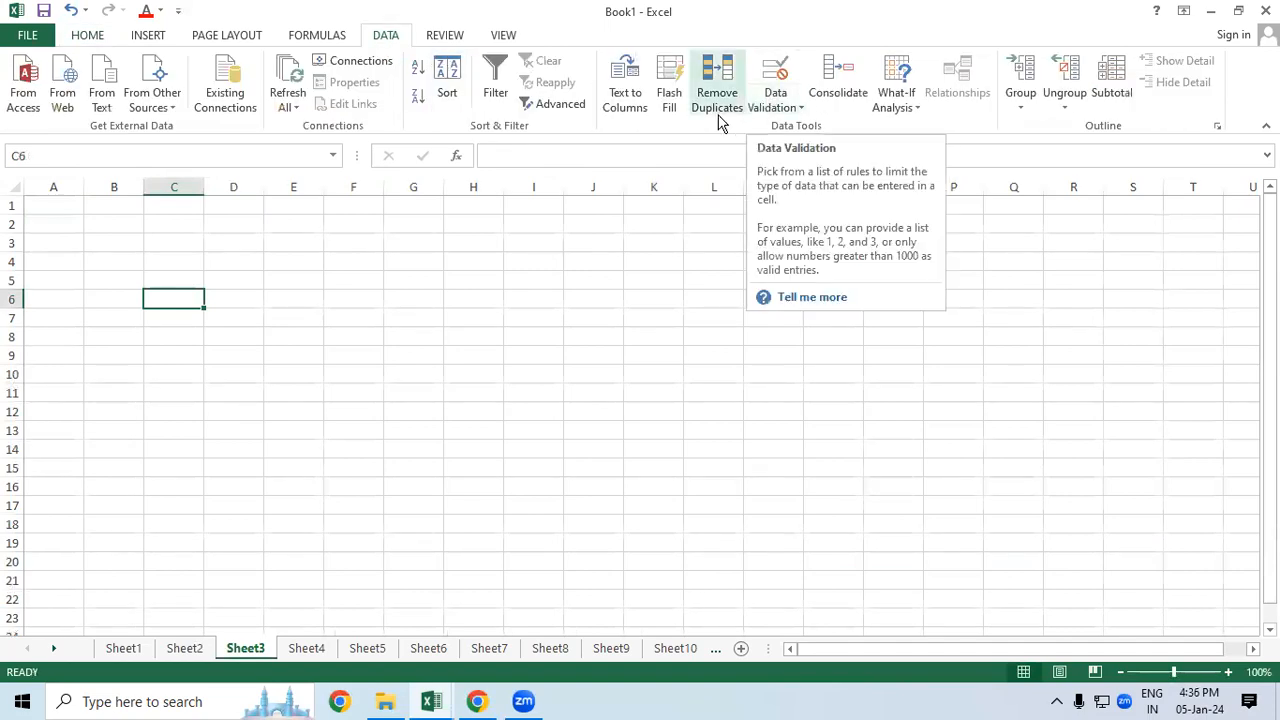
click(828, 78)
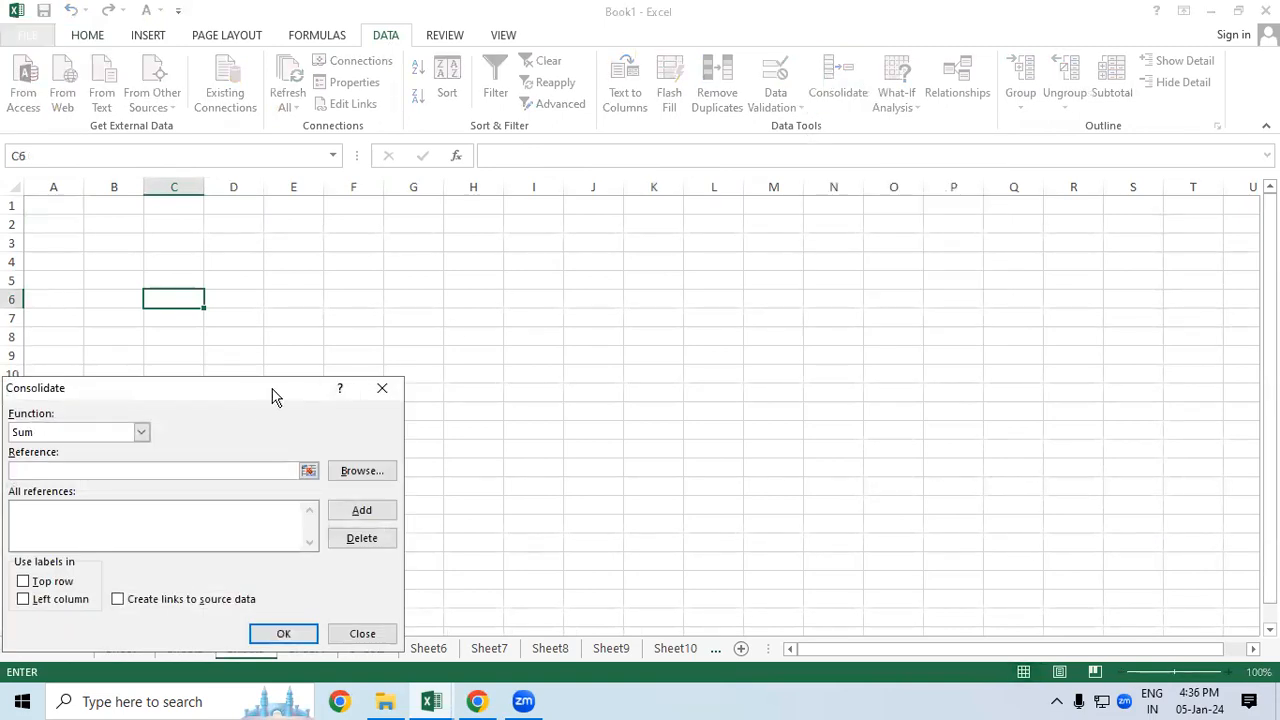
drag(275, 395, 650, 284)
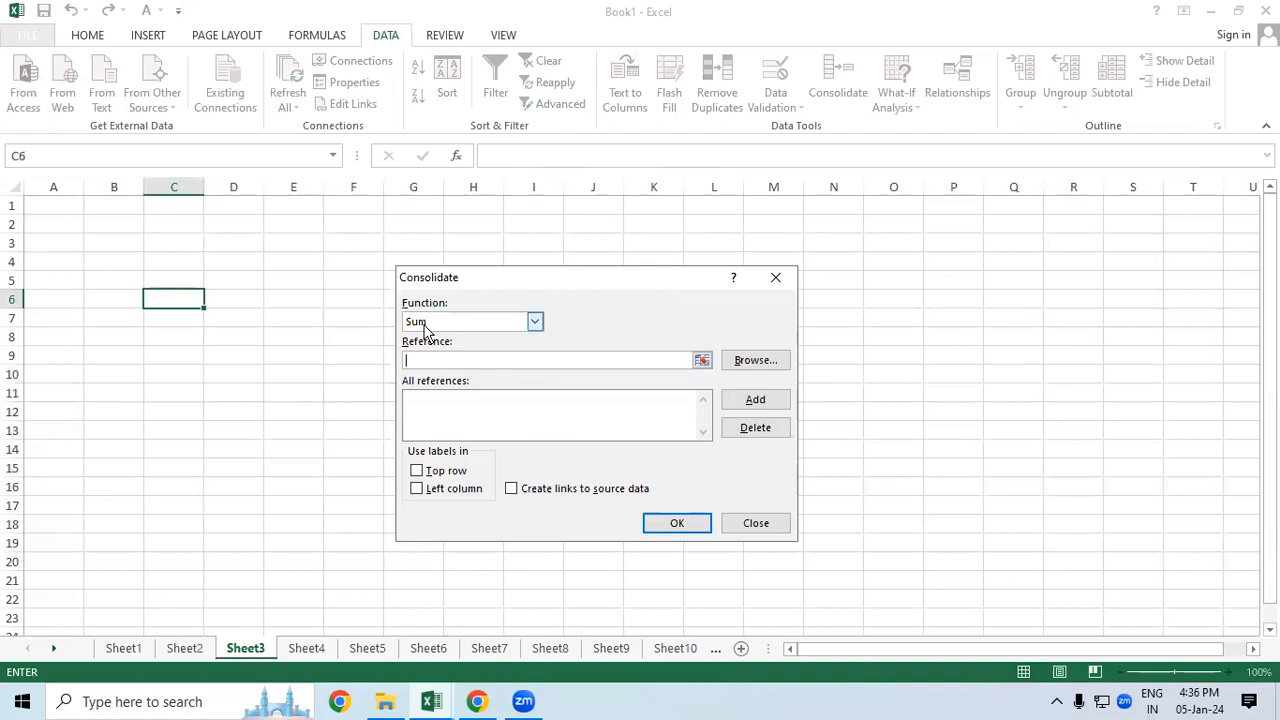
click(535, 322)
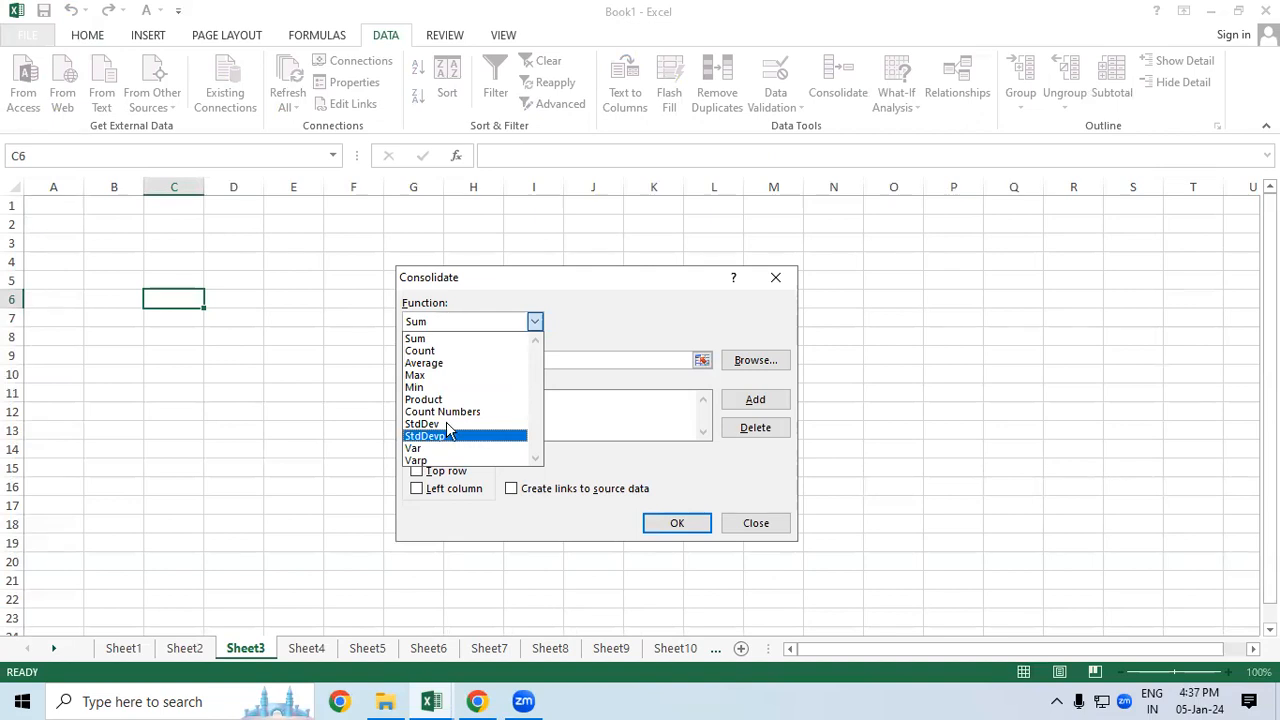
click(448, 334)
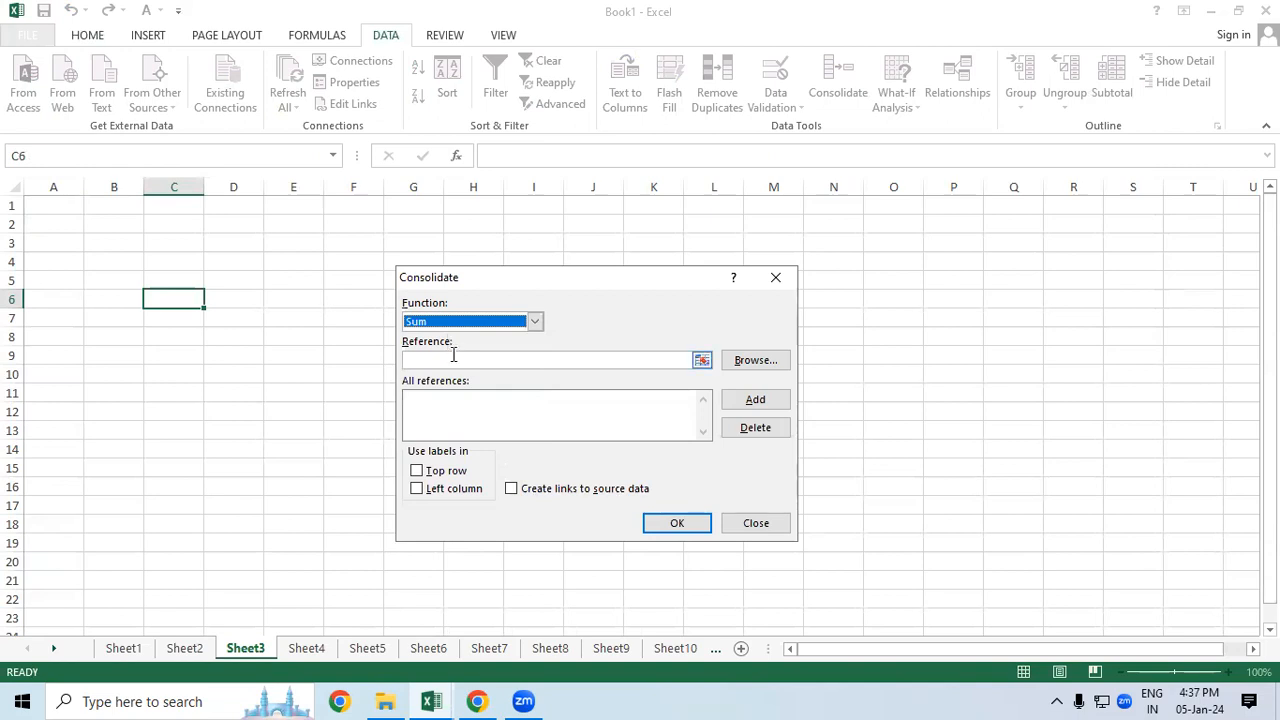
Add the 2020 table, Sheet1!$C$11:$L$17, to the list of consolidation references
click(453, 356)
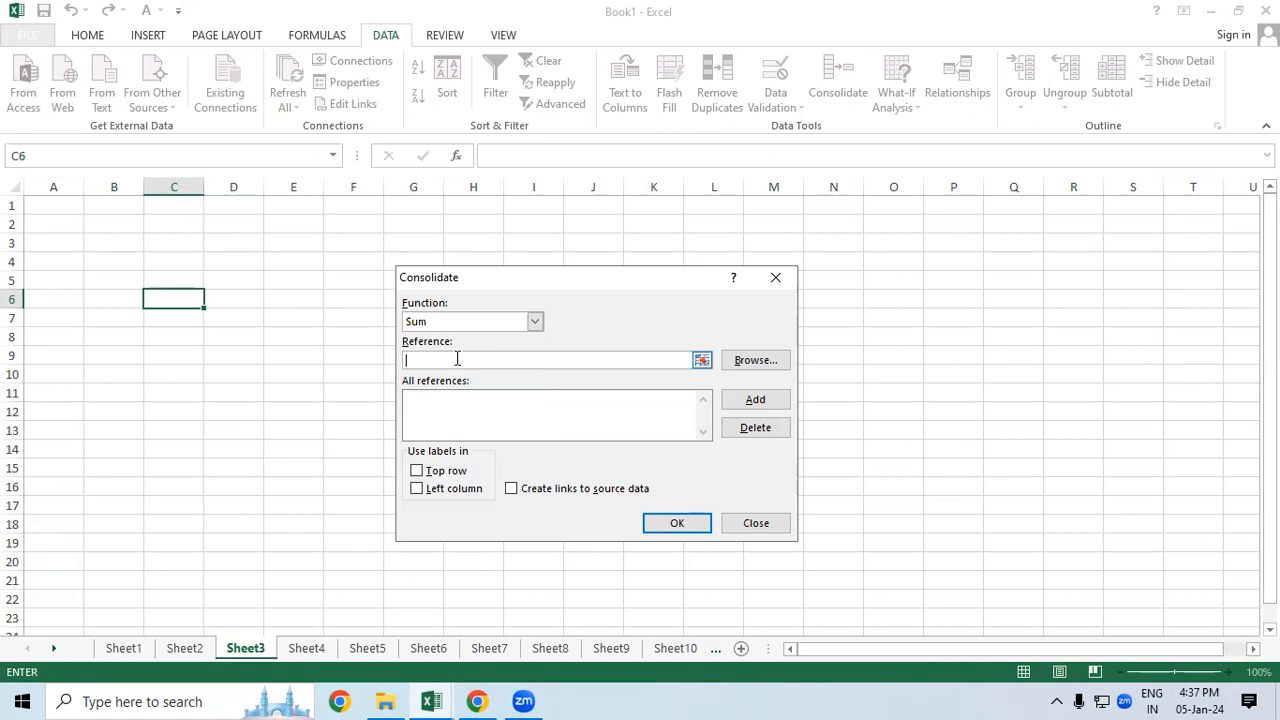
click(702, 360)
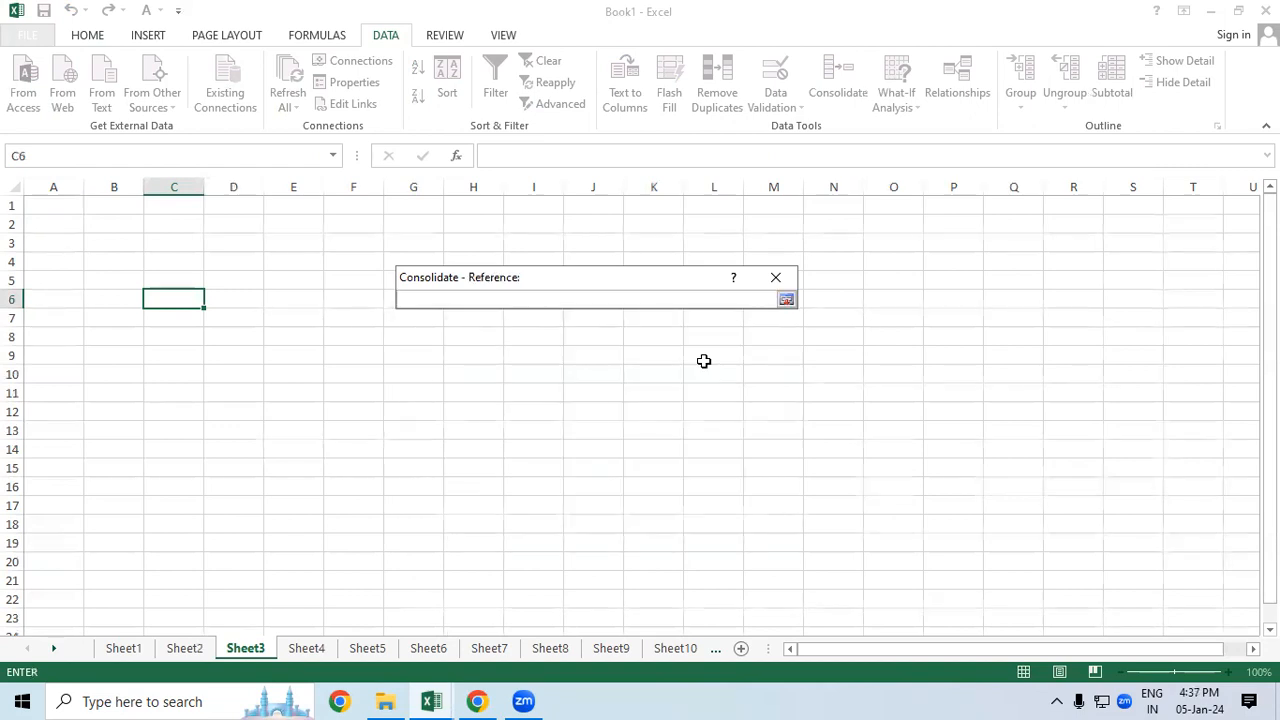
click(137, 652)
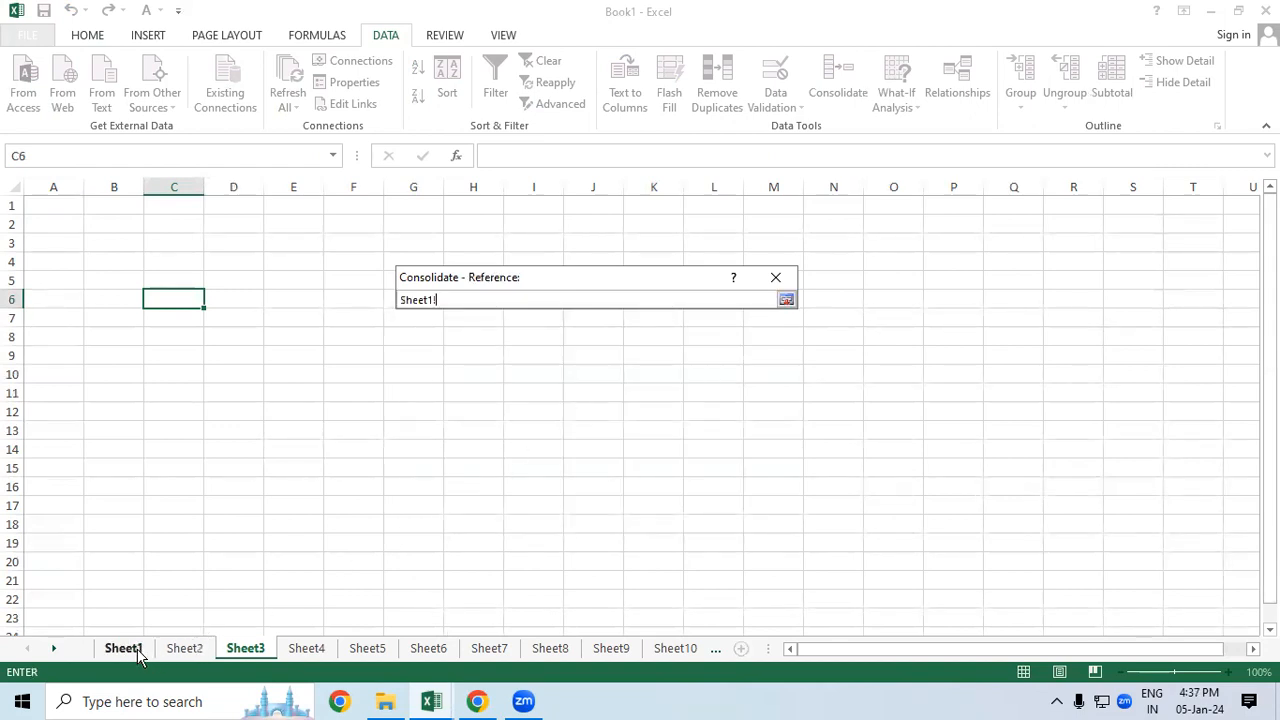
click(157, 415)
drag(157, 415, 930, 585)
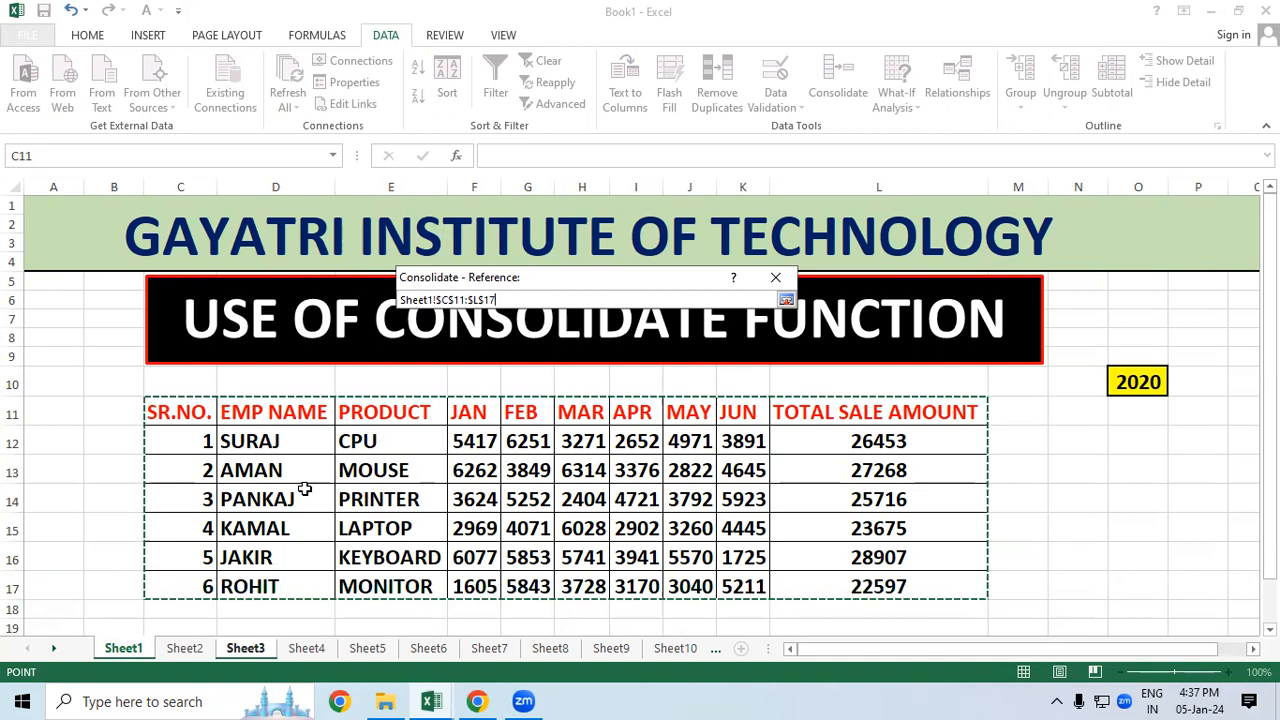
click(787, 301)
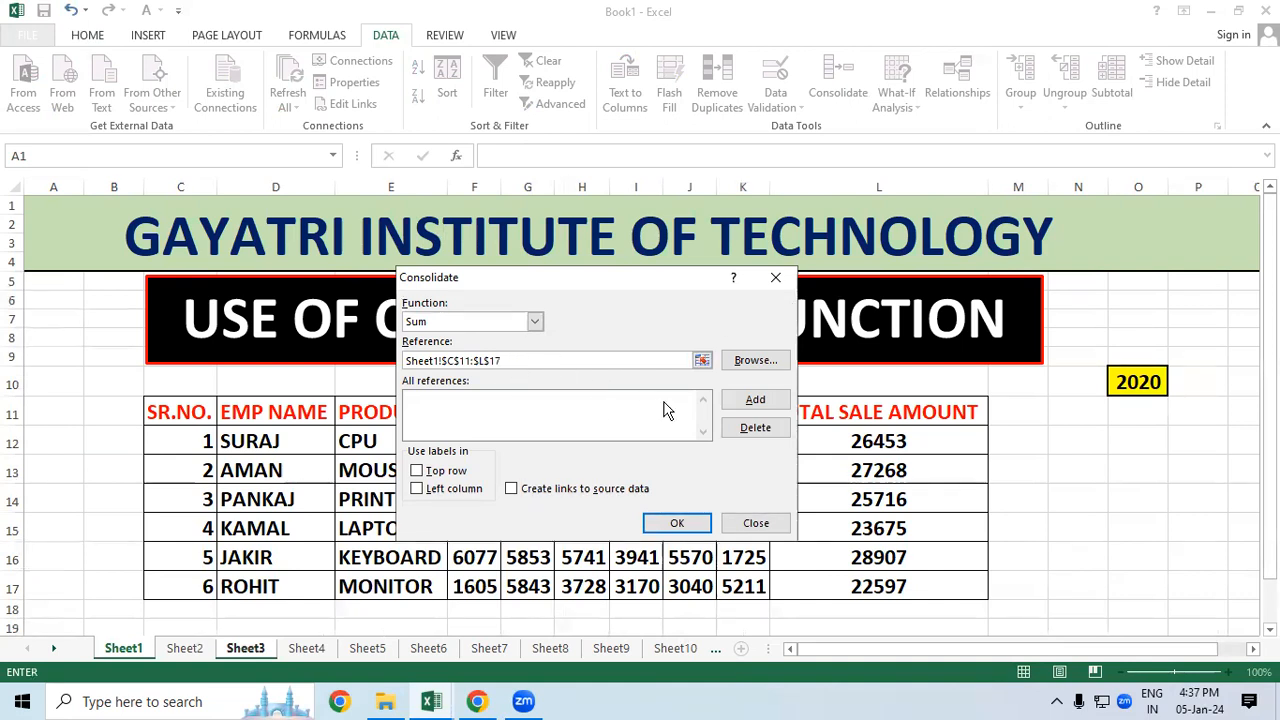
click(755, 400)
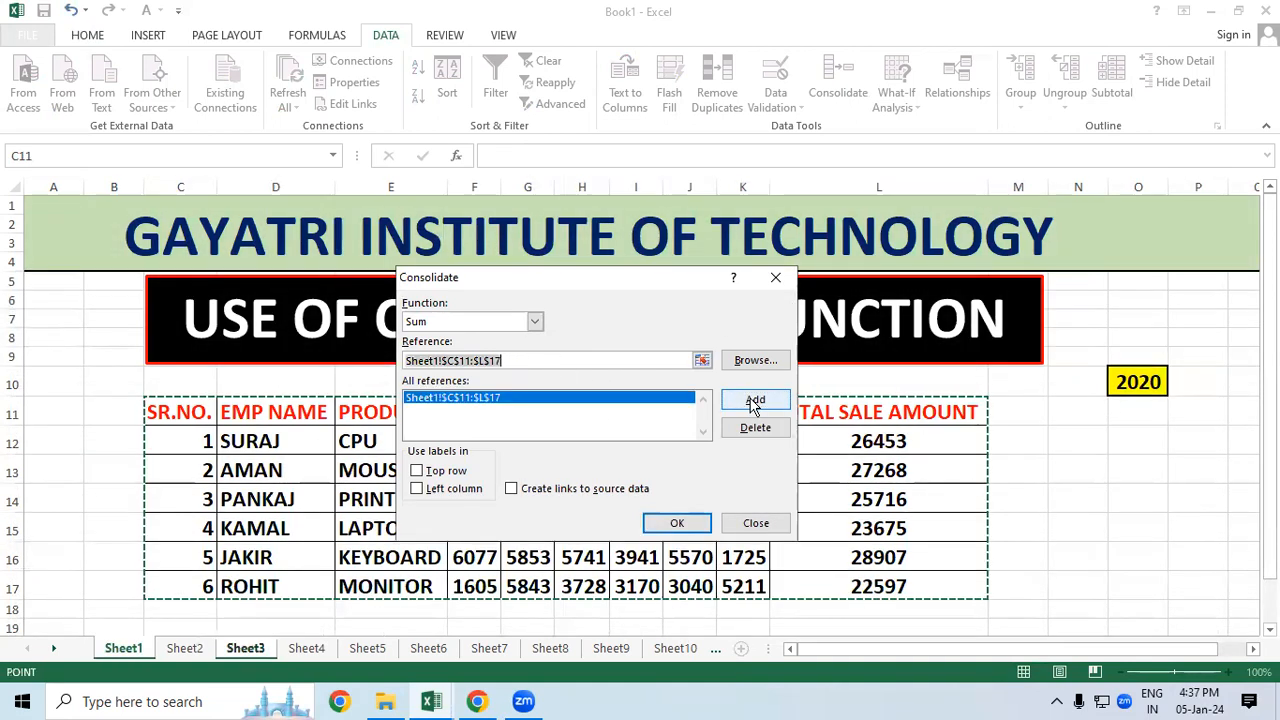
Replace the reference entry with the 2021 table, Sheet2!$C$11:$L$17, and add it to the consolidation references
click(537, 360)
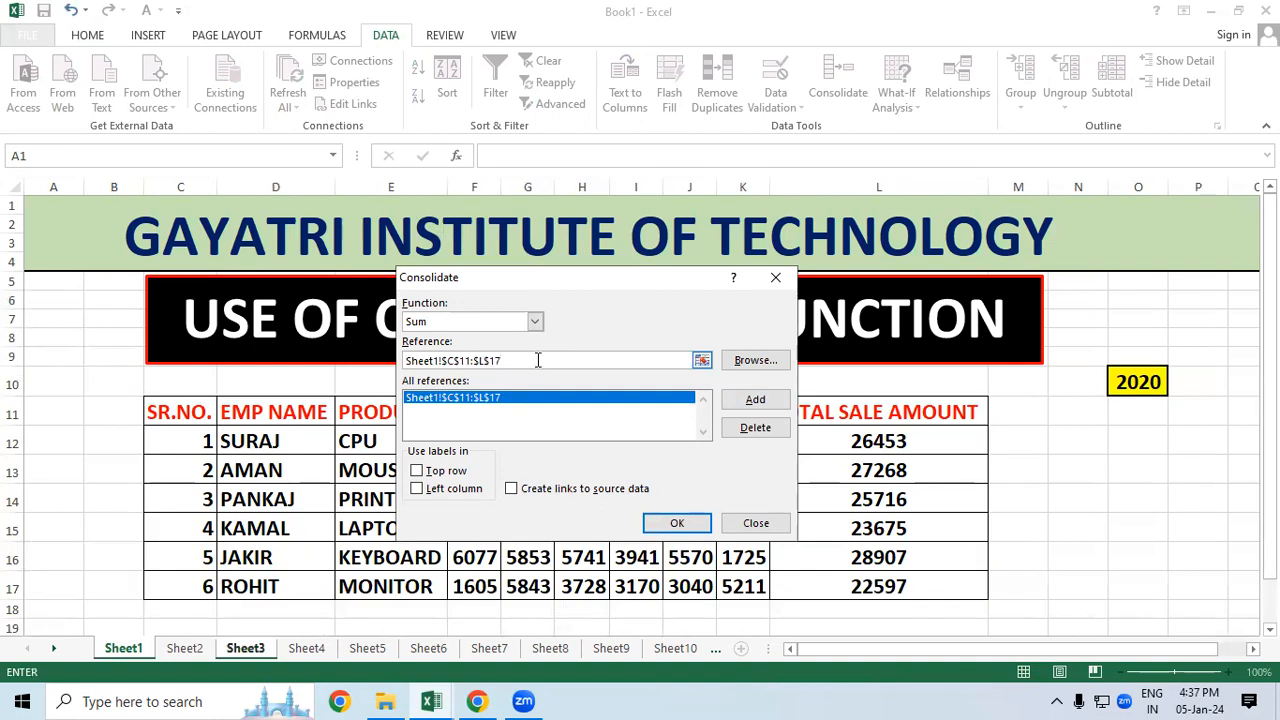
key(BackSpace)
key(BackSpace)
key(BackSpace)
key(BackSpace)
key(BackSpace)
key(BackSpace)
key(BackSpace)
key(BackSpace)
key(BackSpace)
key(BackSpace)
key(BackSpace)
key(BackSpace)
key(BackSpace)
key(BackSpace)
key(BackSpace)
key(BackSpace)
key(BackSpace)
key(BackSpace)
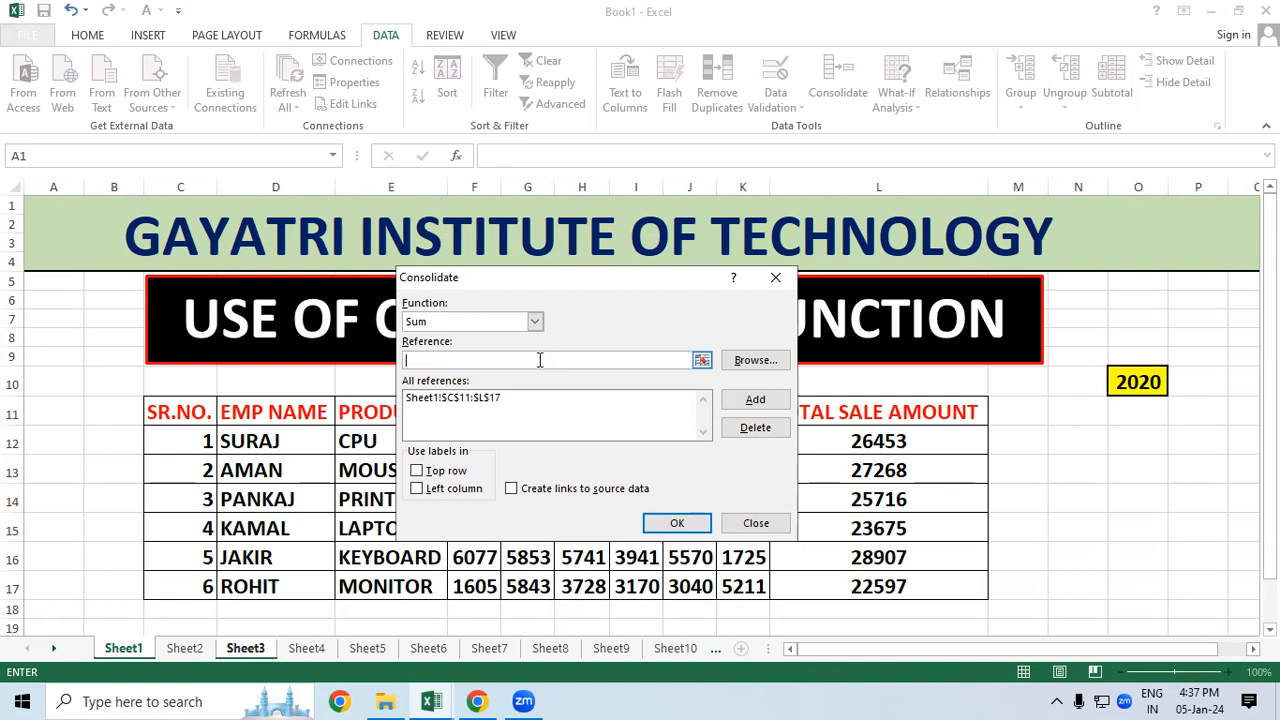
click(702, 361)
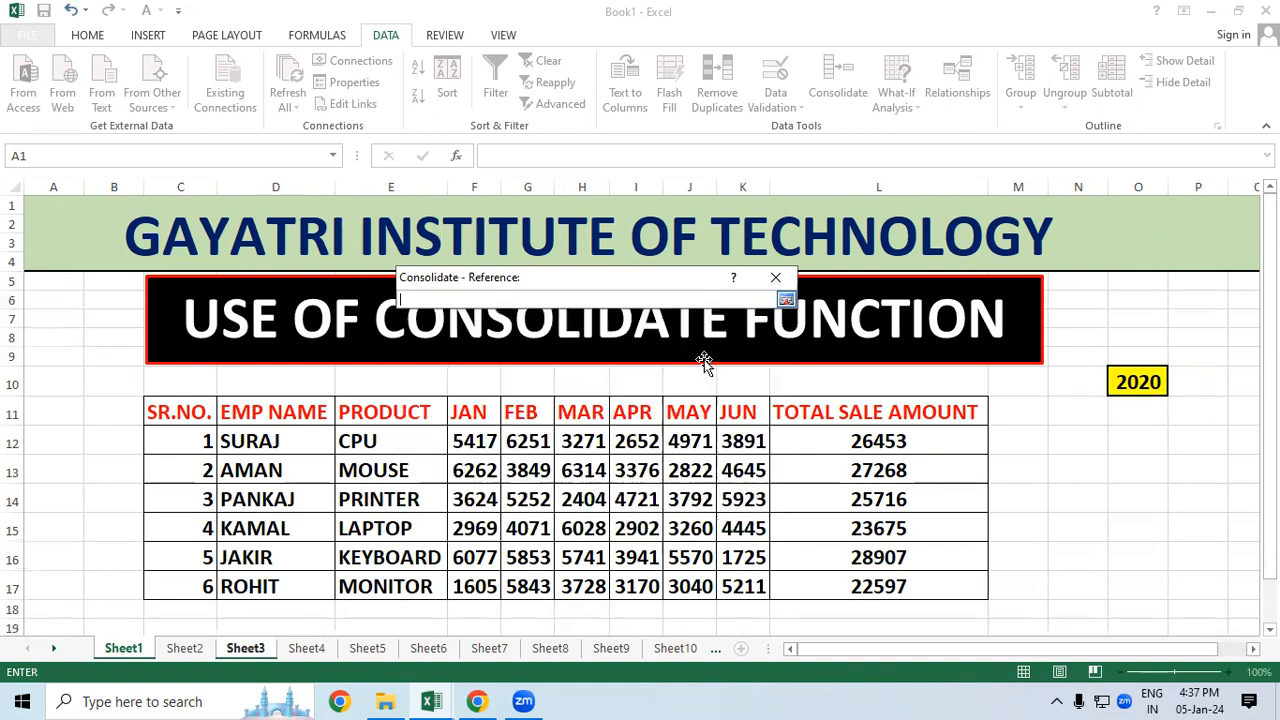
click(184, 648)
drag(186, 409, 868, 522)
click(786, 300)
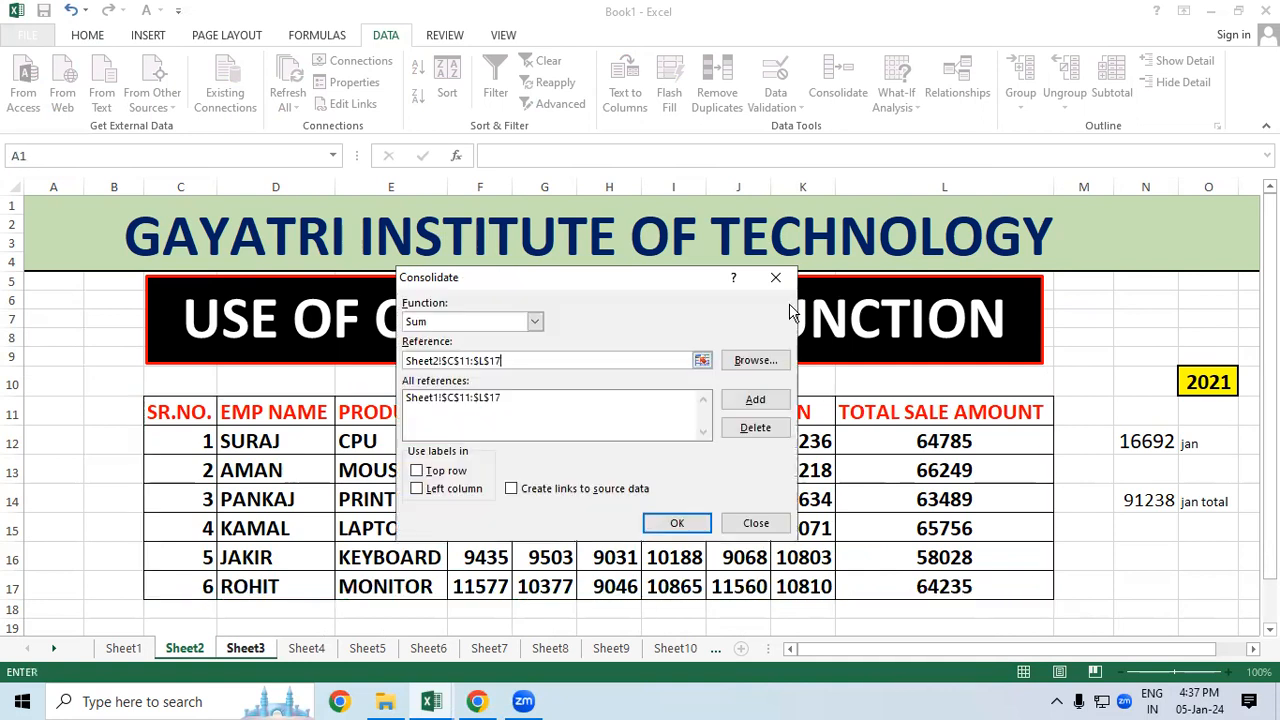
click(755, 399)
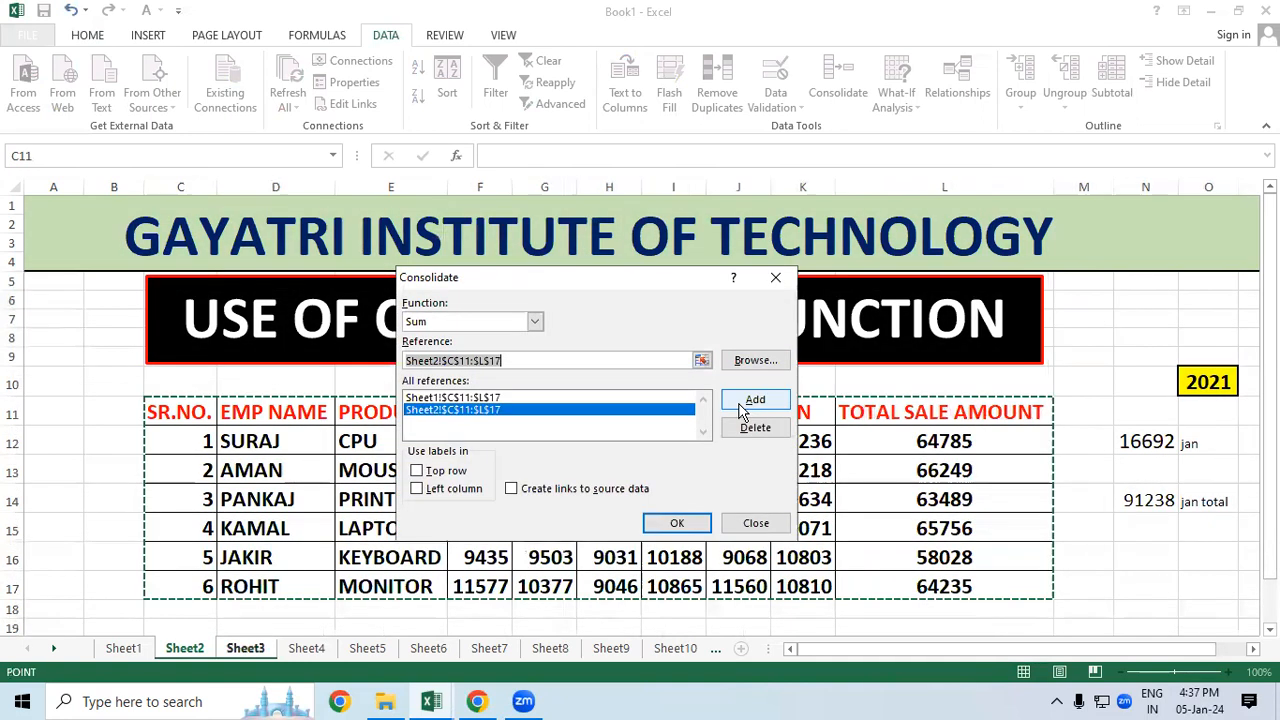
Clear the leftover Sheet2 range from the reference entry and return to Sheet3
click(571, 360)
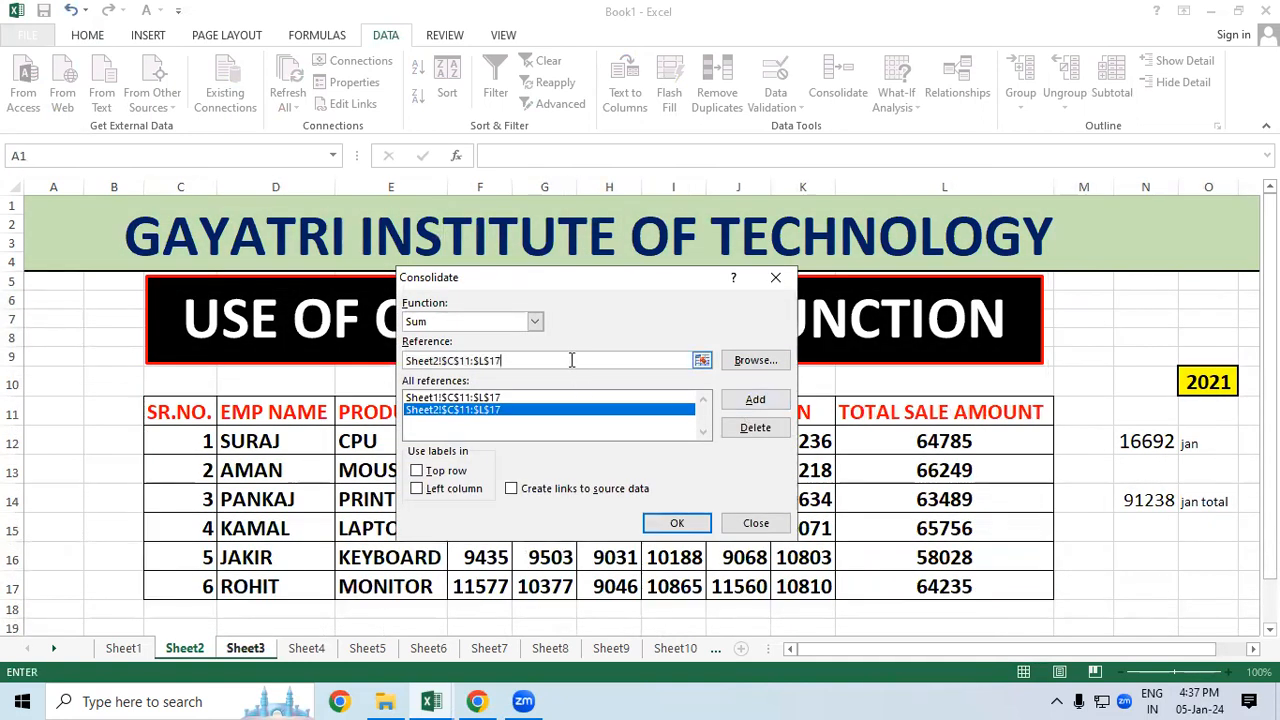
key(BackSpace)
key(BackSpace)
key(BackSpace)
key(BackSpace)
key(BackSpace)
key(BackSpace)
key(BackSpace)
key(BackSpace)
key(BackSpace)
key(BackSpace)
key(BackSpace)
key(BackSpace)
key(BackSpace)
key(BackSpace)
key(BackSpace)
key(BackSpace)
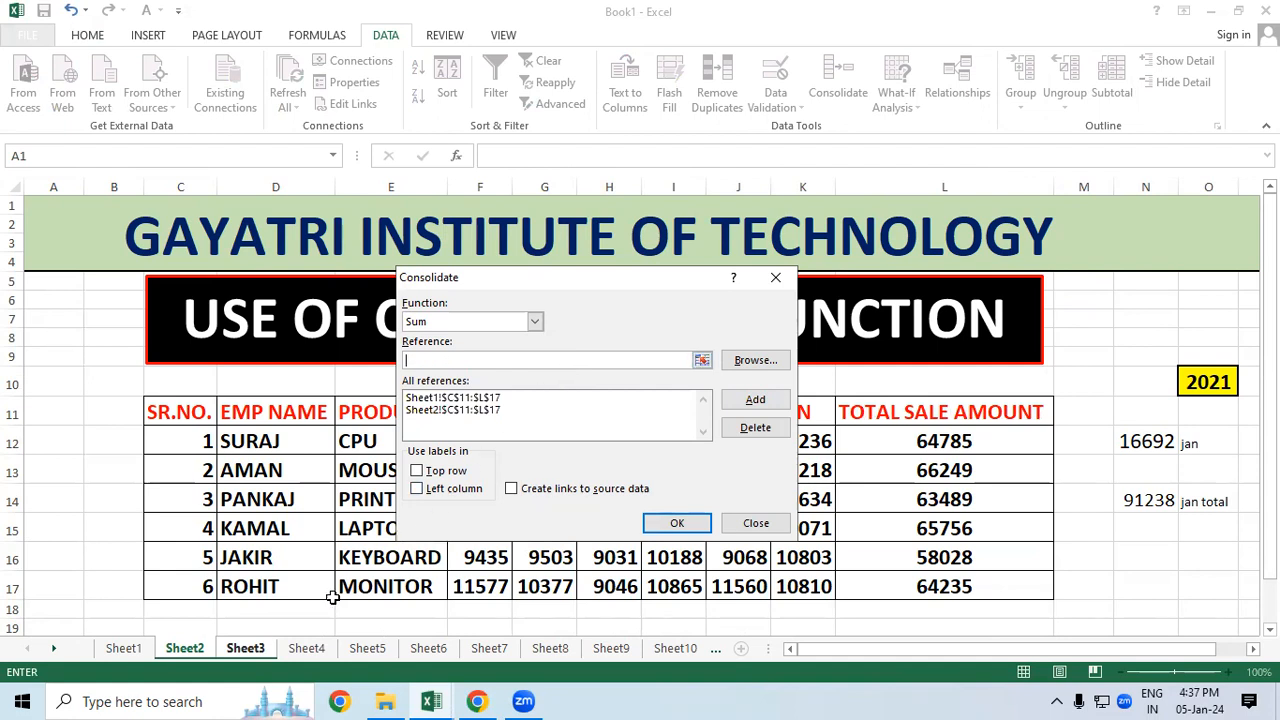
click(254, 650)
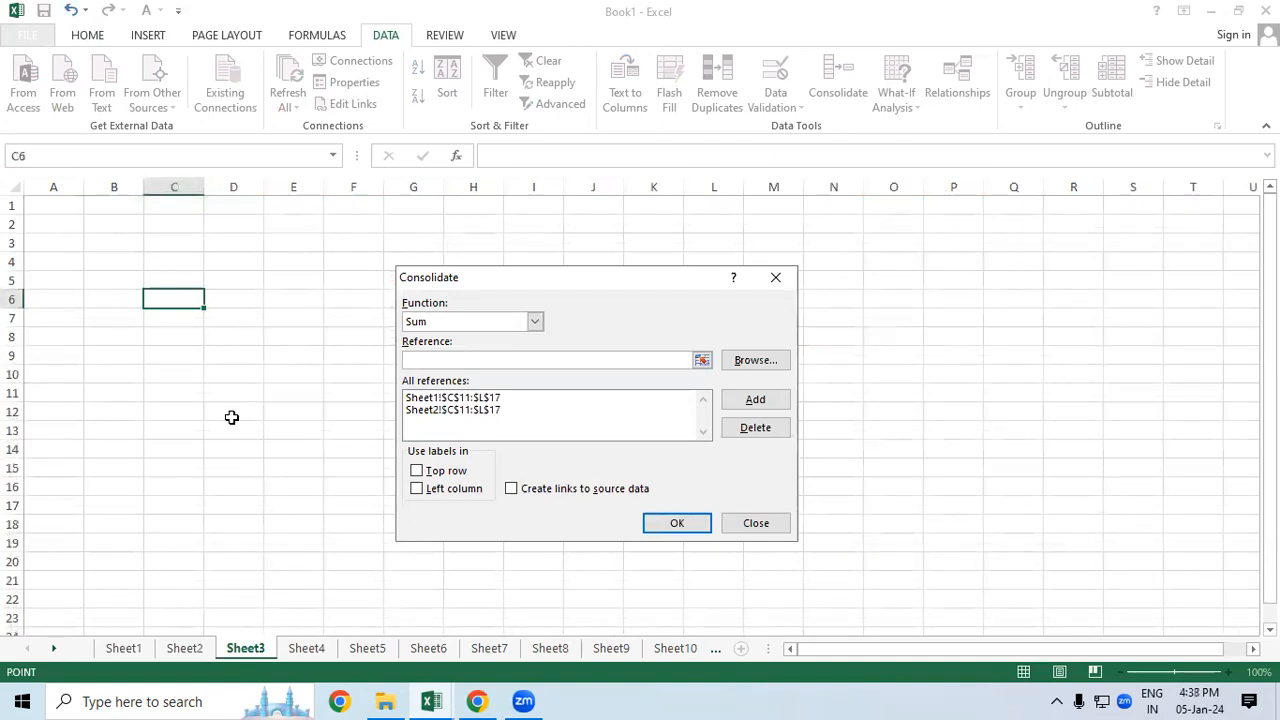
Consolidate both ranges into Sheet3 using top row and left column labels, with links to the source data
click(417, 471)
click(424, 491)
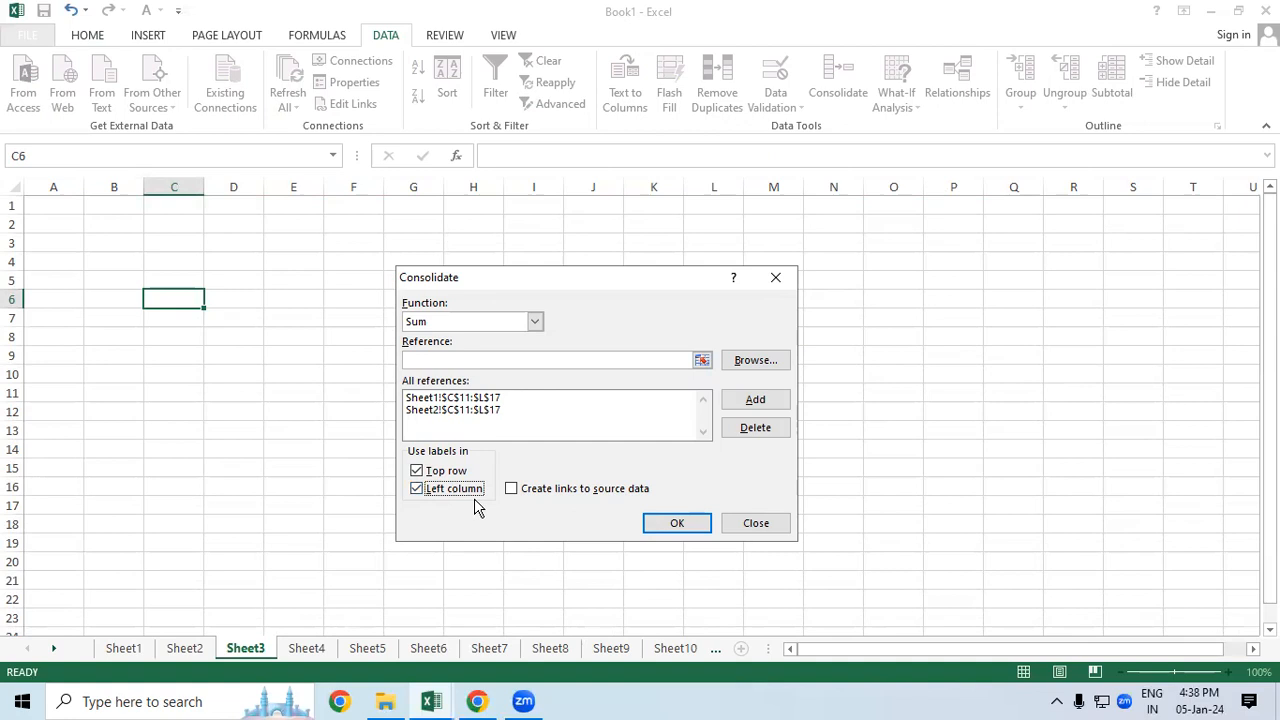
click(513, 491)
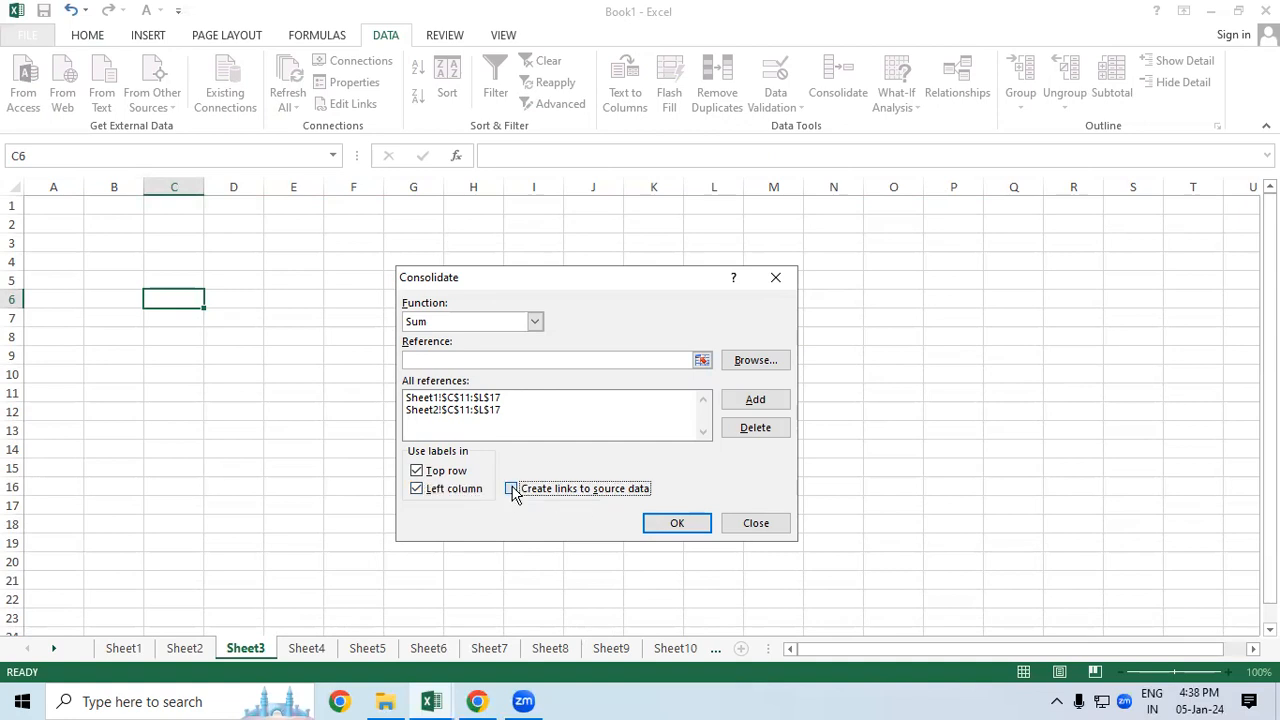
click(678, 524)
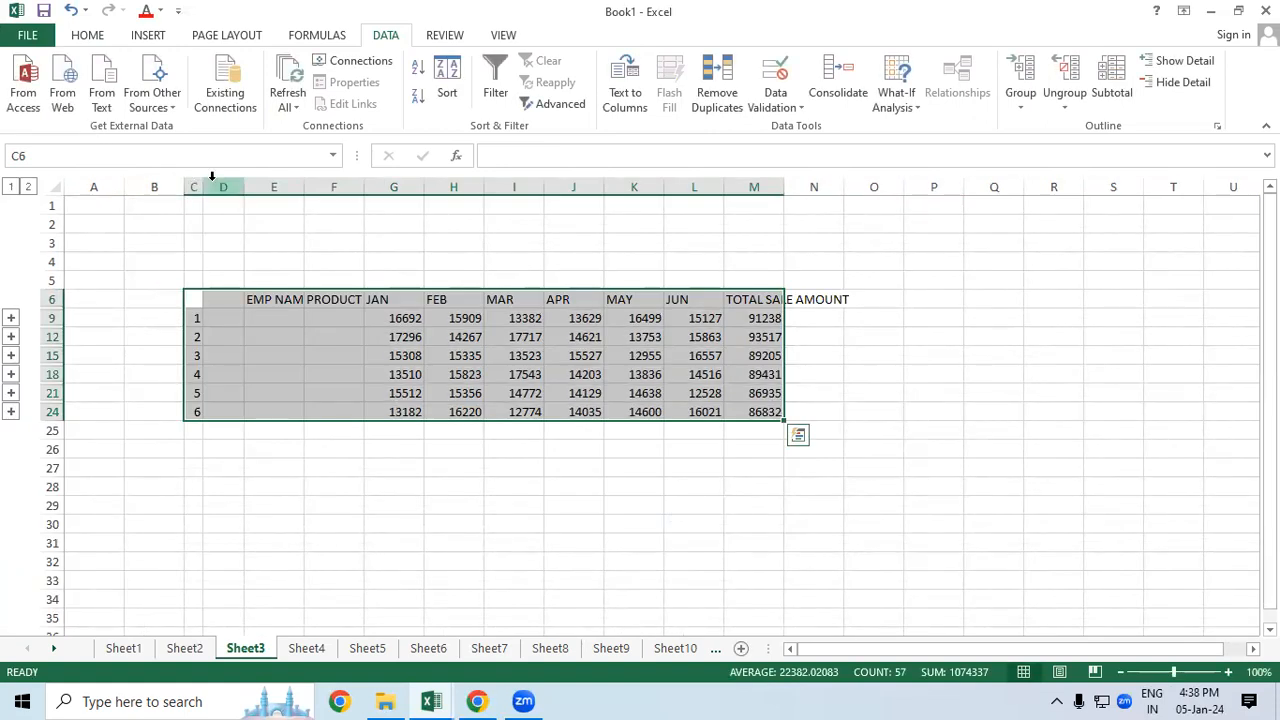
AutoFit the widths of columns D to M to the consolidated data
drag(222, 187, 769, 197)
double_click(782, 187)
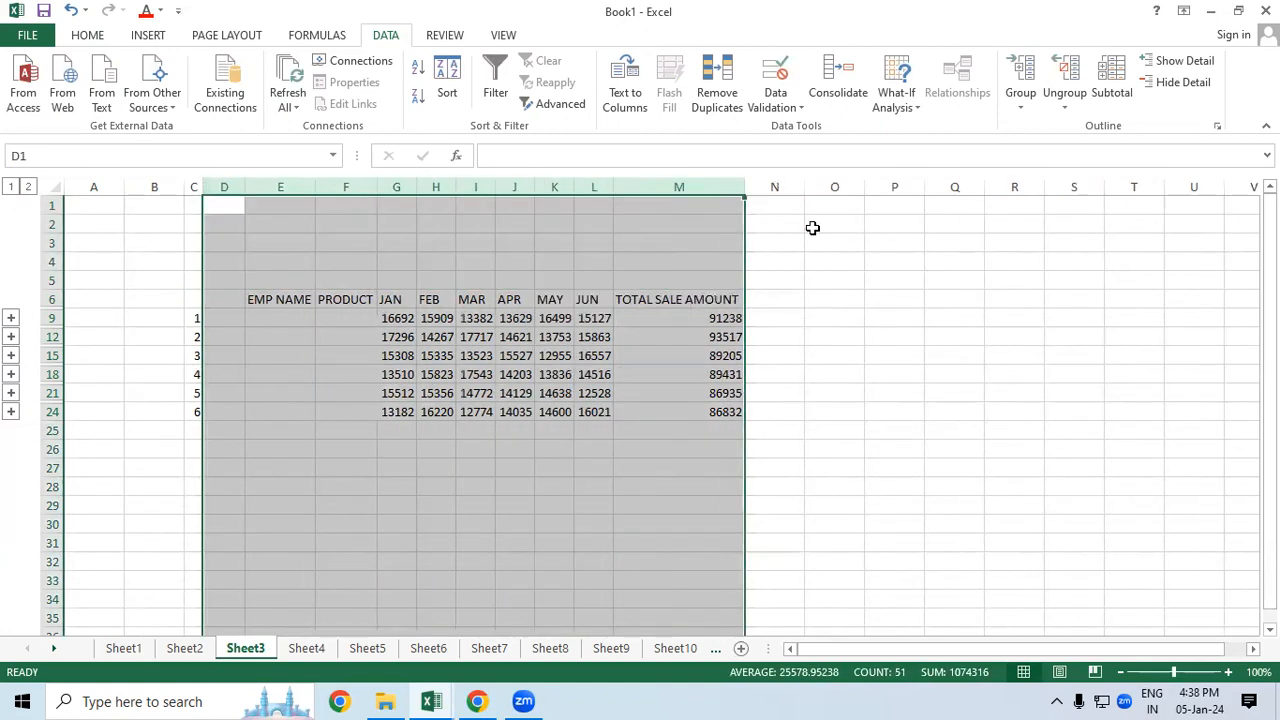
click(850, 421)
Enlarge the font of the consolidated table range E6:M24 to size 16
drag(281, 300, 685, 413)
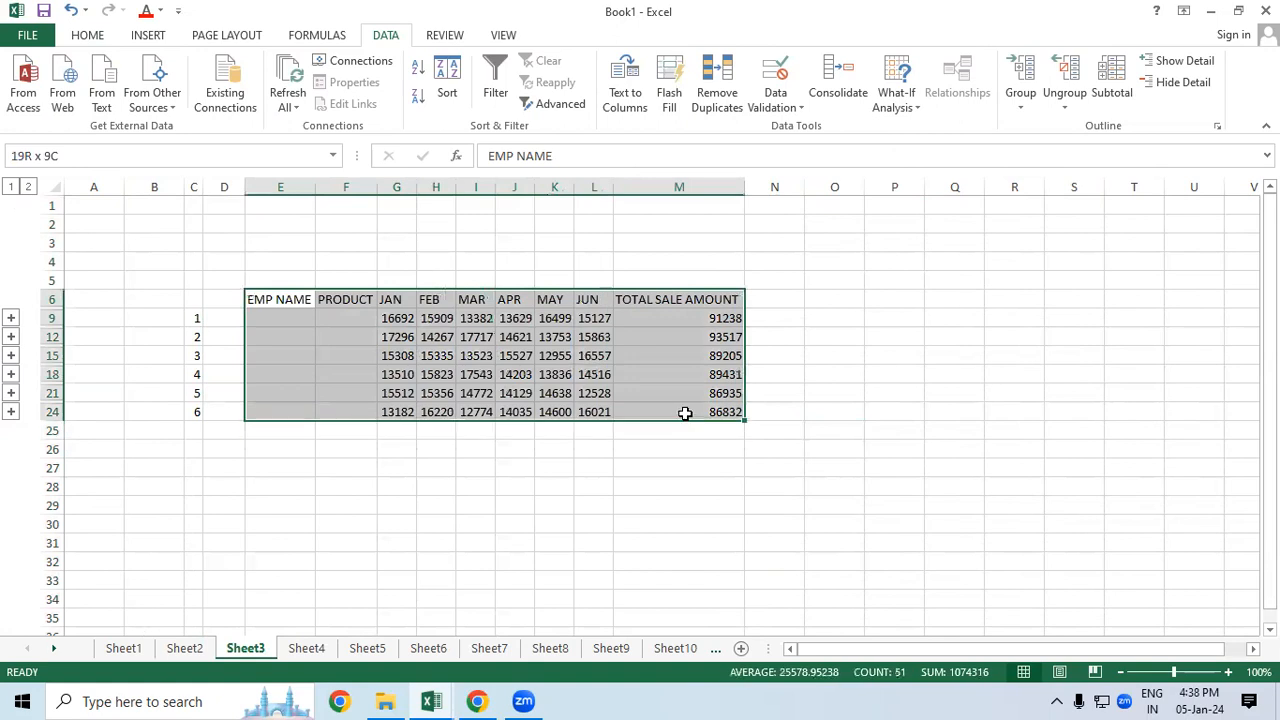
click(96, 37)
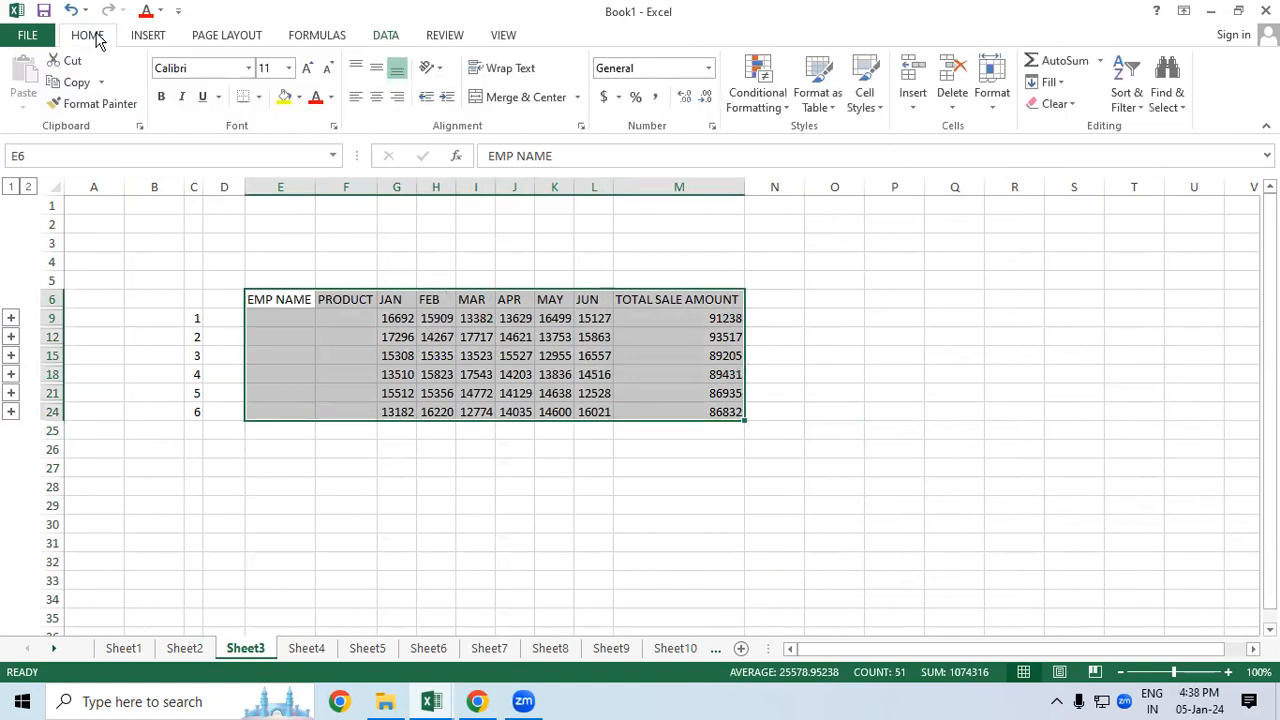
click(307, 68)
click(307, 68)
click(307, 68)
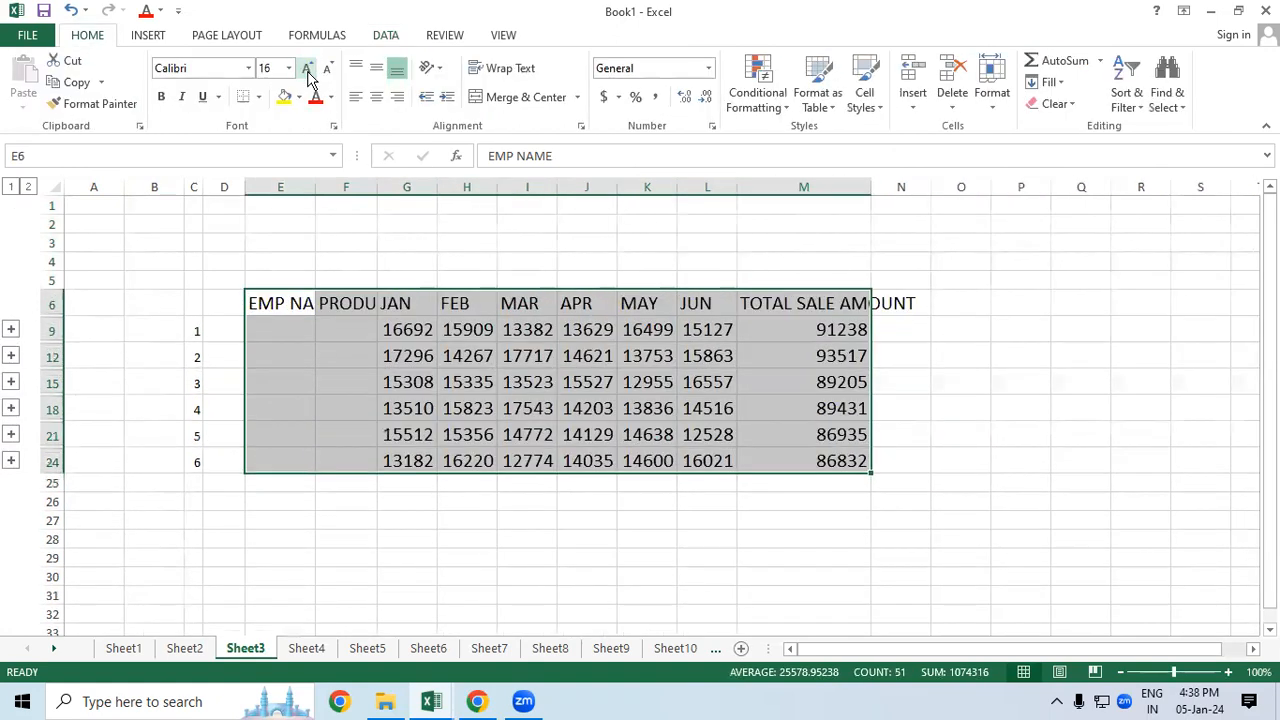
AutoFit columns E to M to the enlarged text
drag(280, 187, 844, 207)
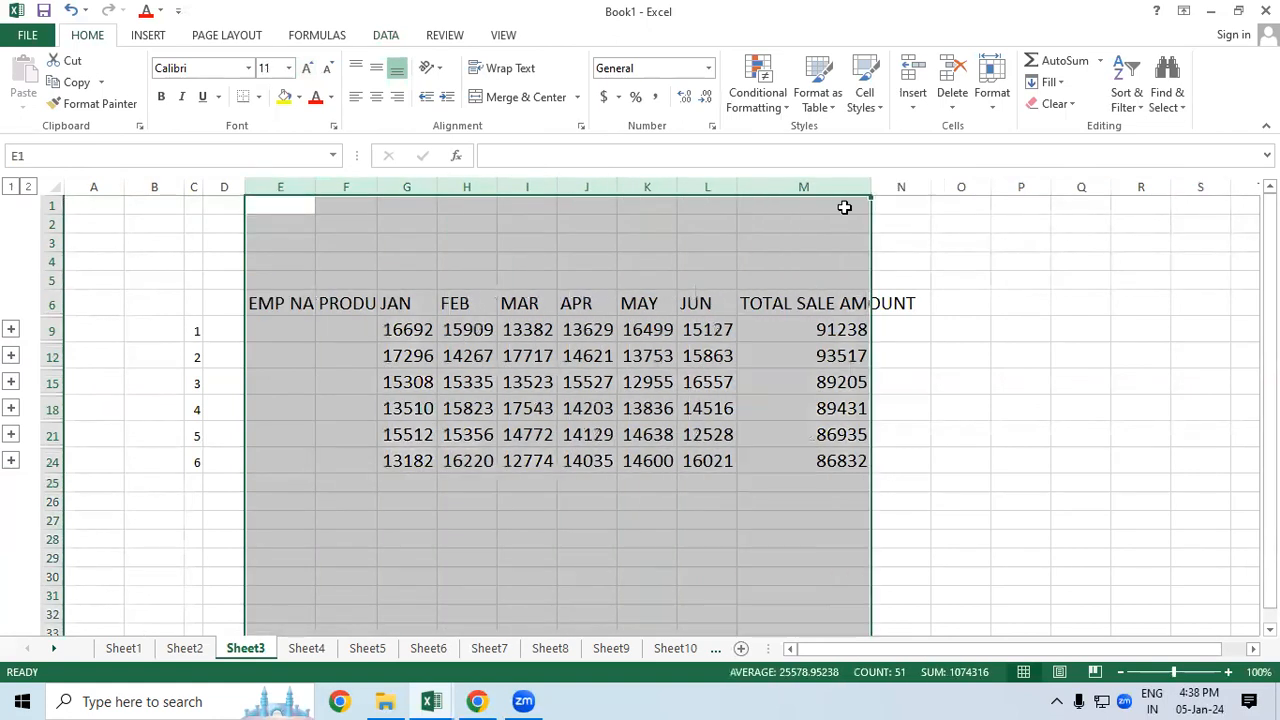
double_click(870, 186)
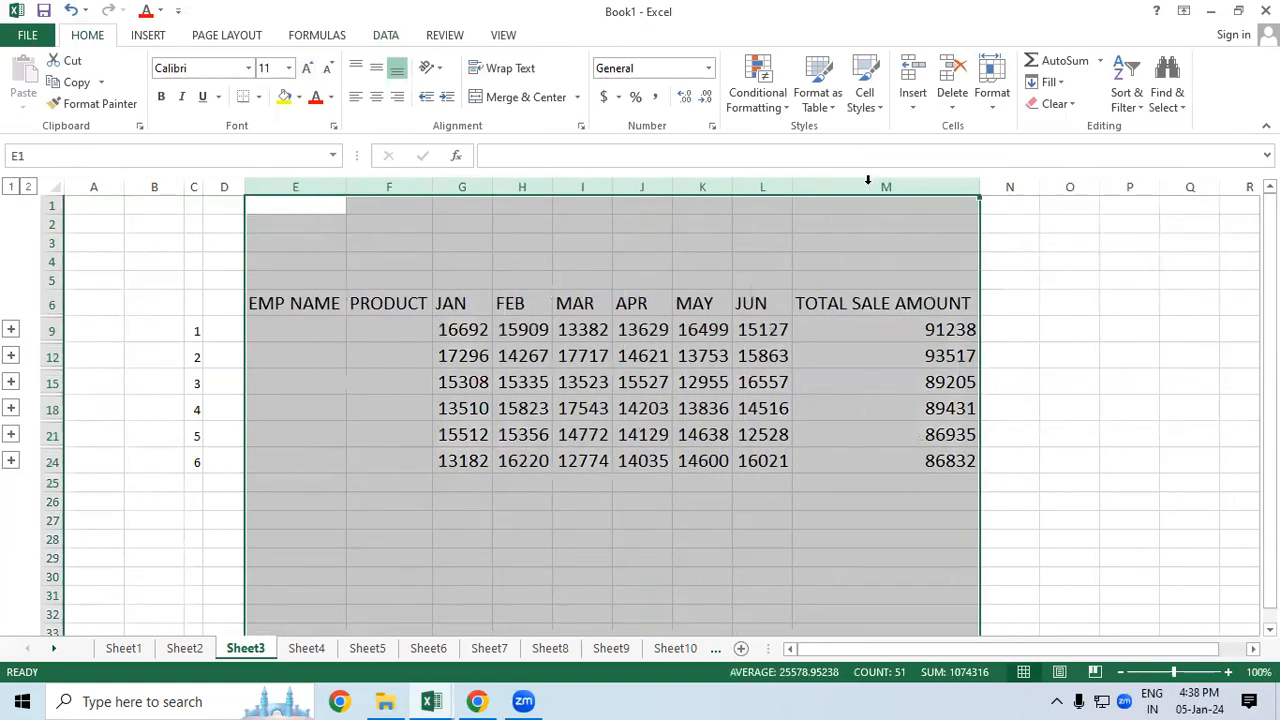
click(1166, 475)
Apply all borders to the consolidated table range E6:M24
drag(300, 300, 914, 457)
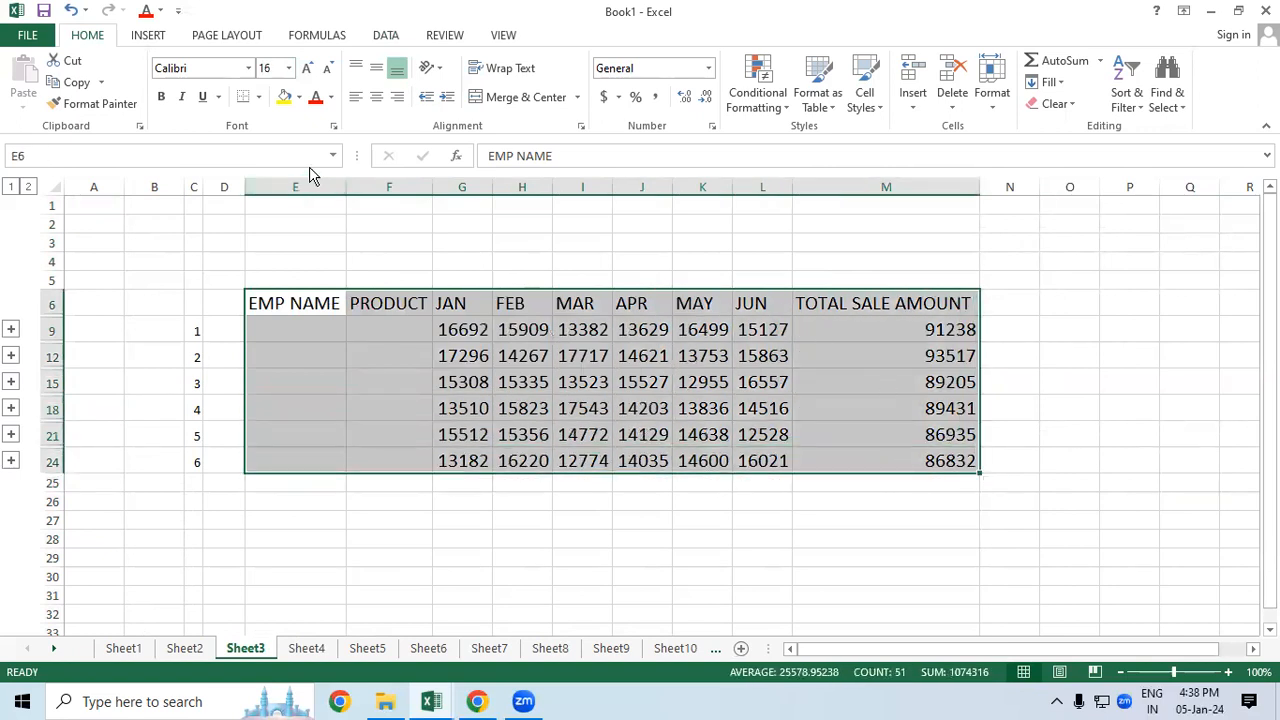
click(259, 97)
click(283, 256)
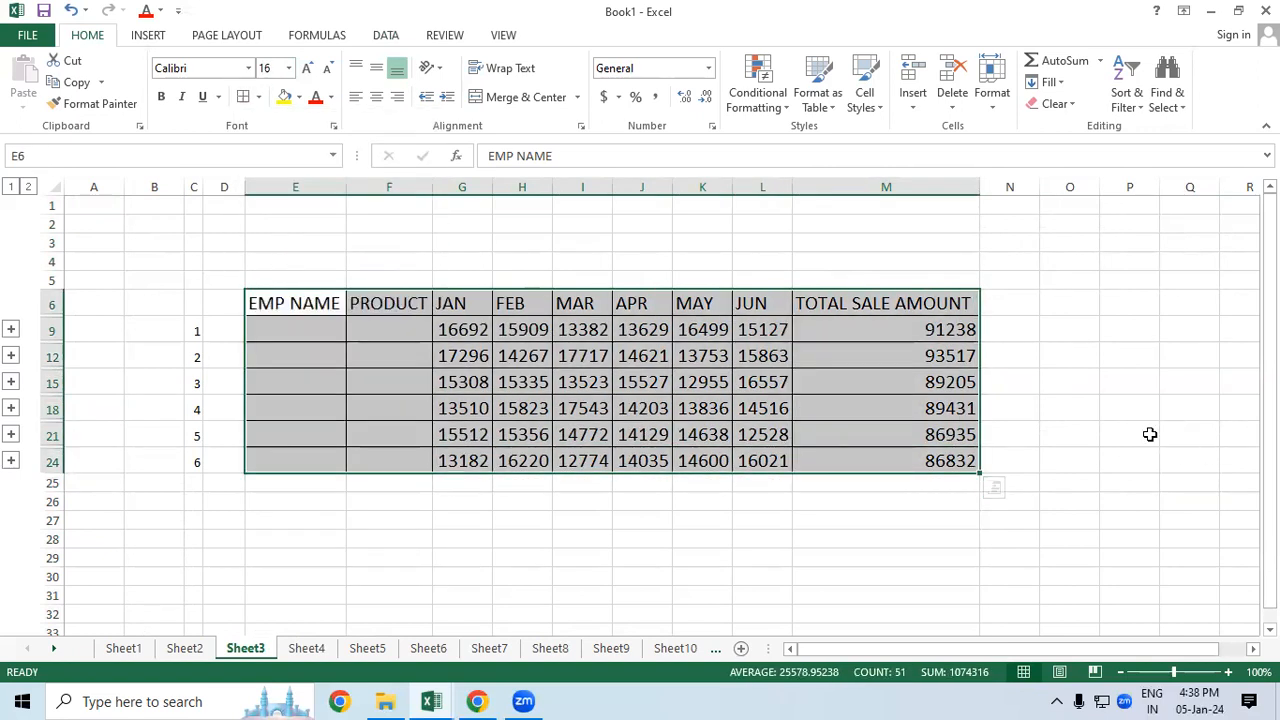
click(1090, 410)
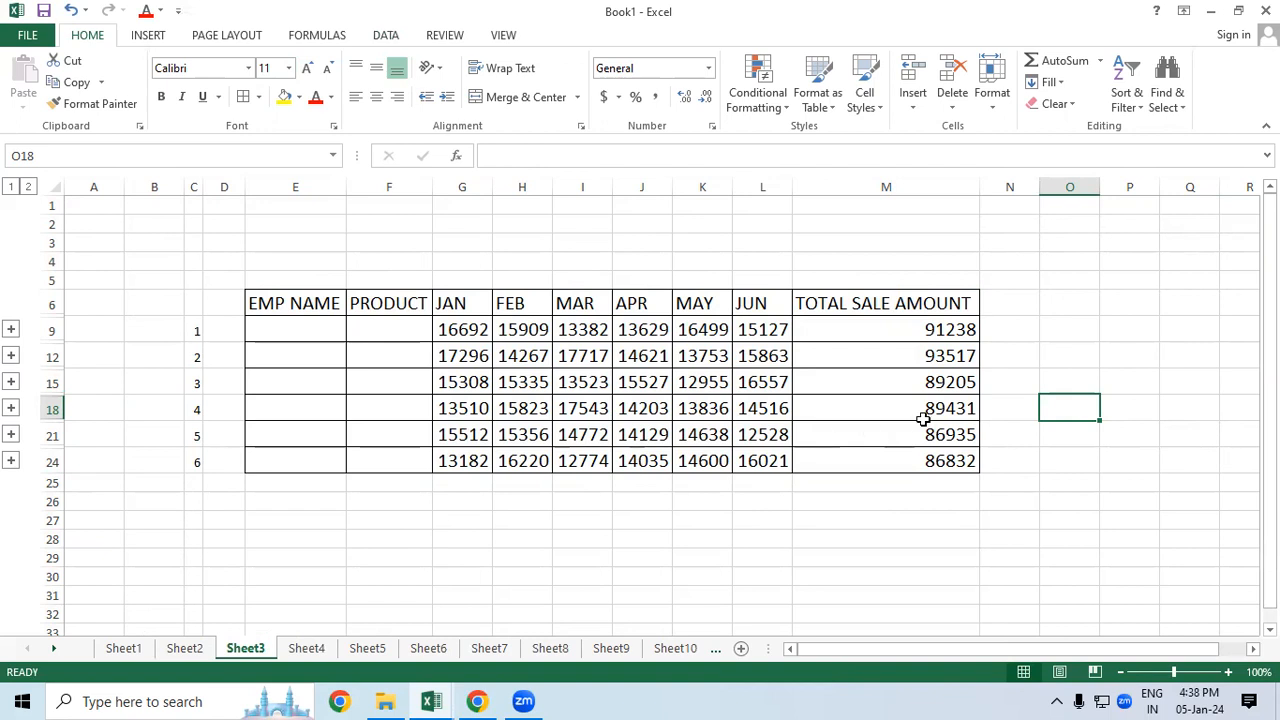
Compare the JAN and total sale amounts in row 9 of Sheet3 with the check sums in N12 and N14 of Sheet2
click(966, 331)
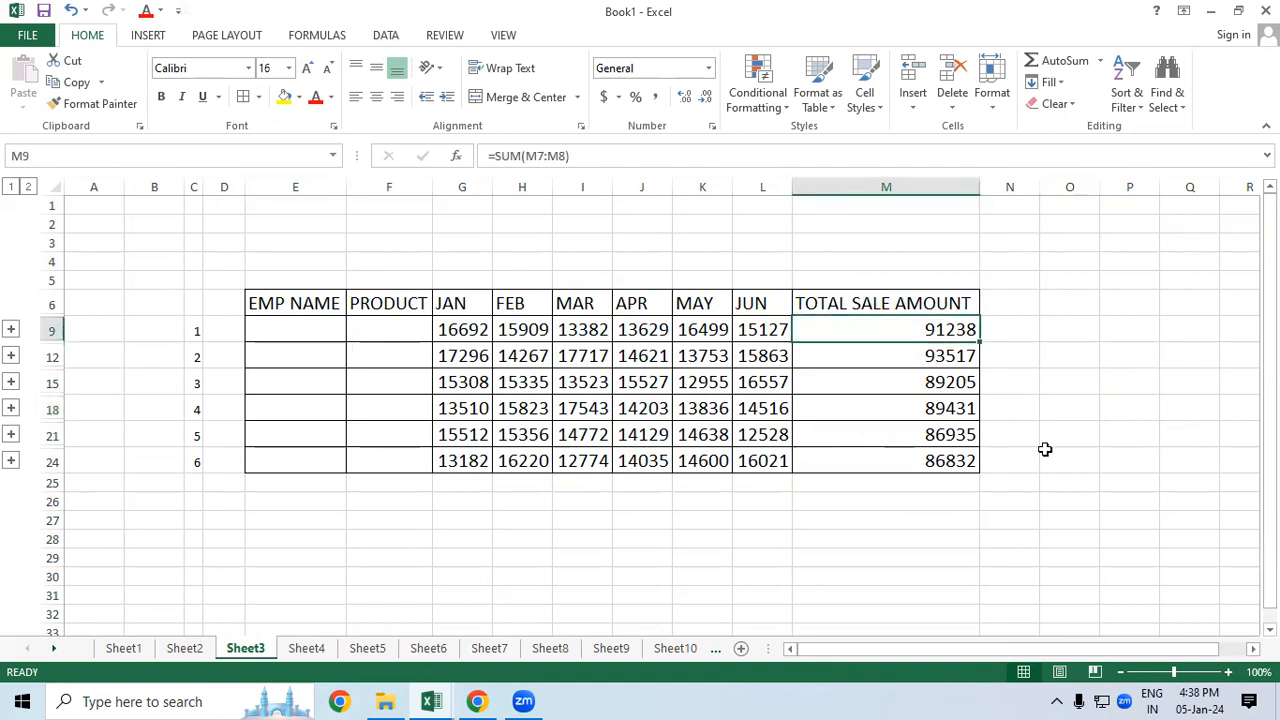
click(1044, 449)
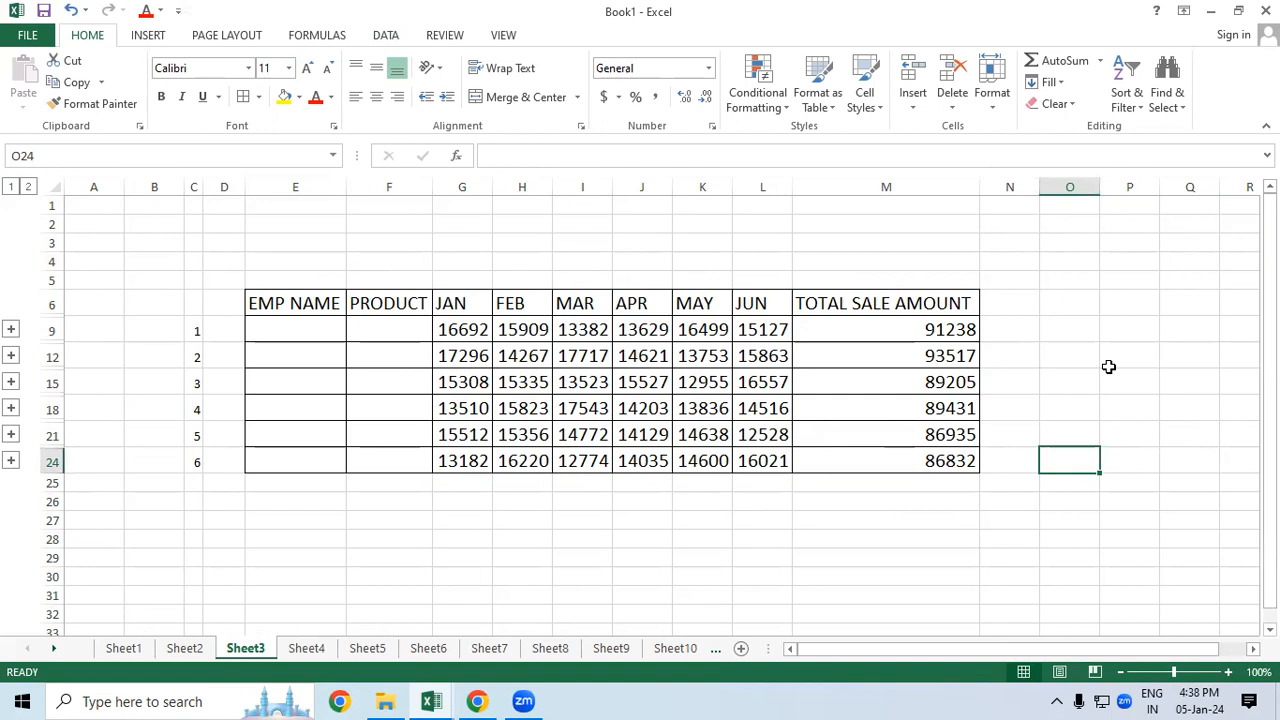
click(960, 336)
click(797, 521)
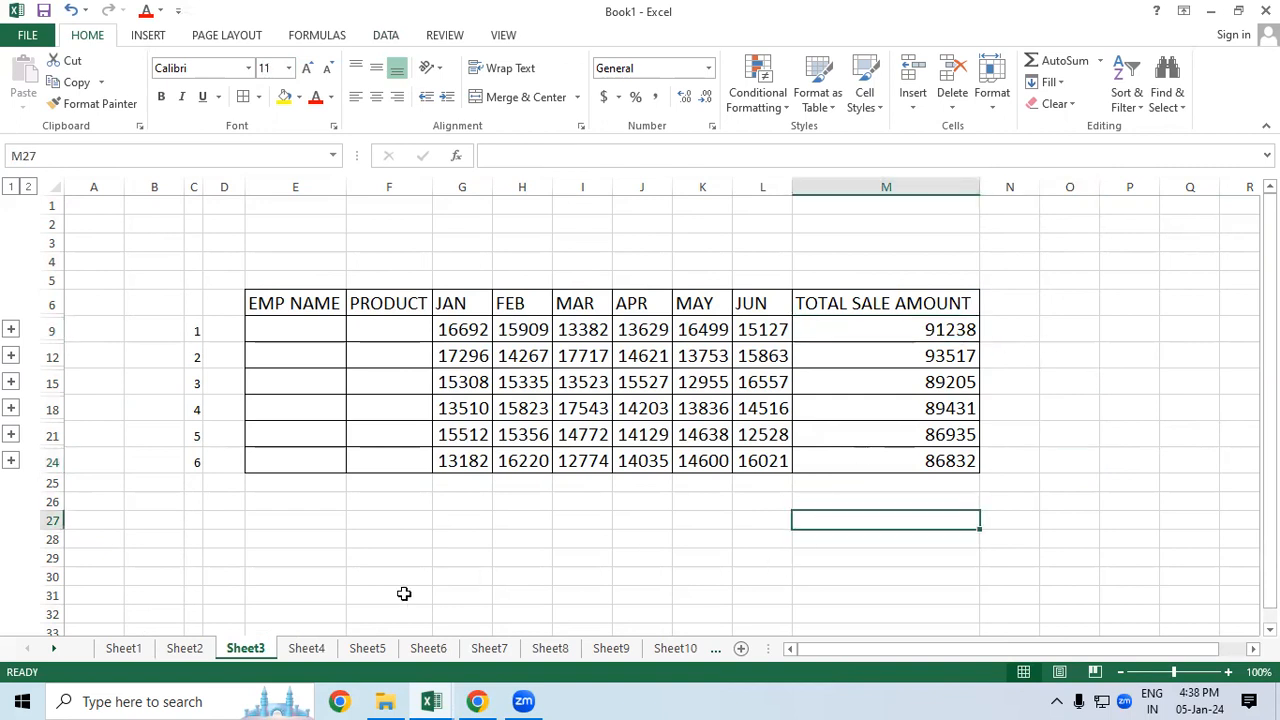
click(186, 648)
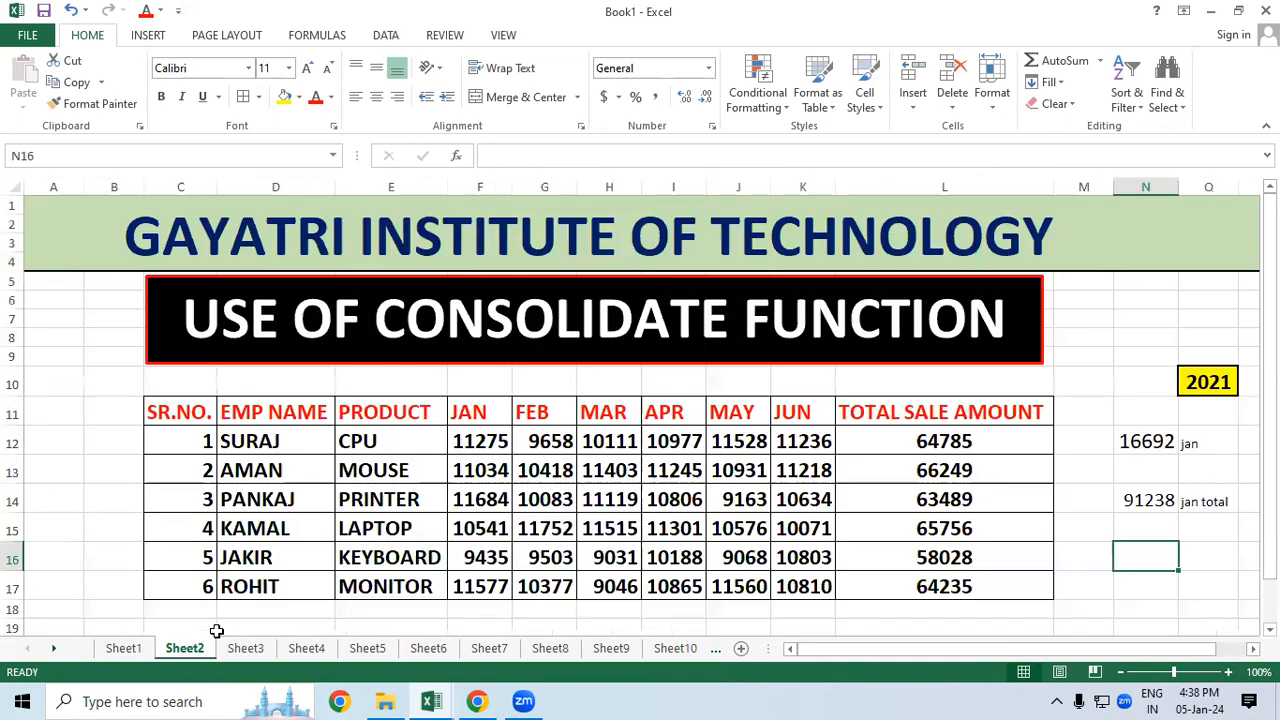
click(1129, 501)
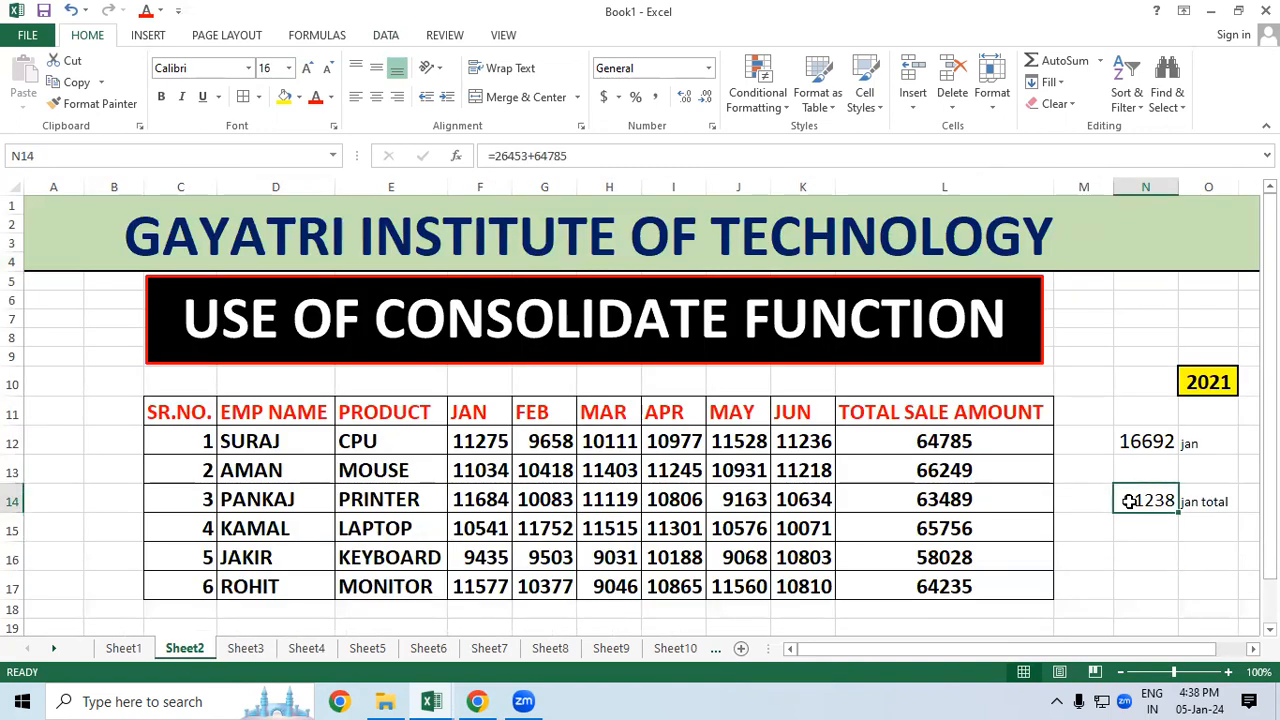
click(1126, 442)
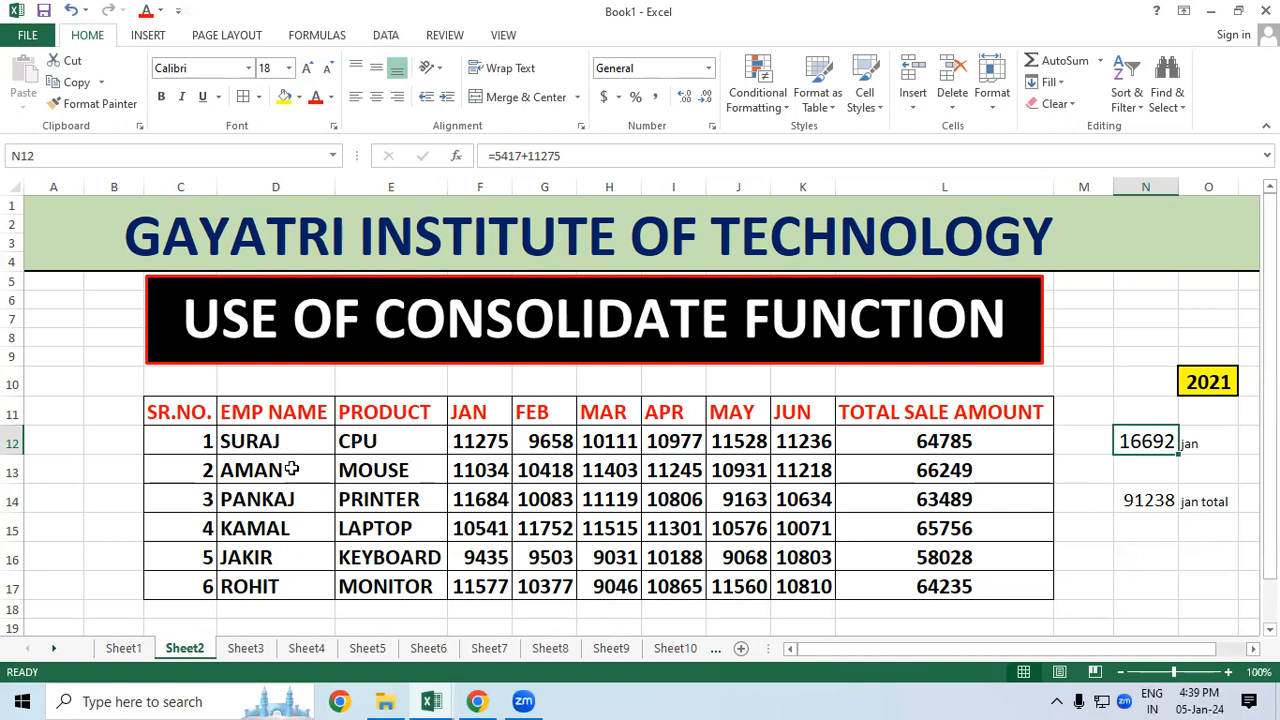
click(250, 648)
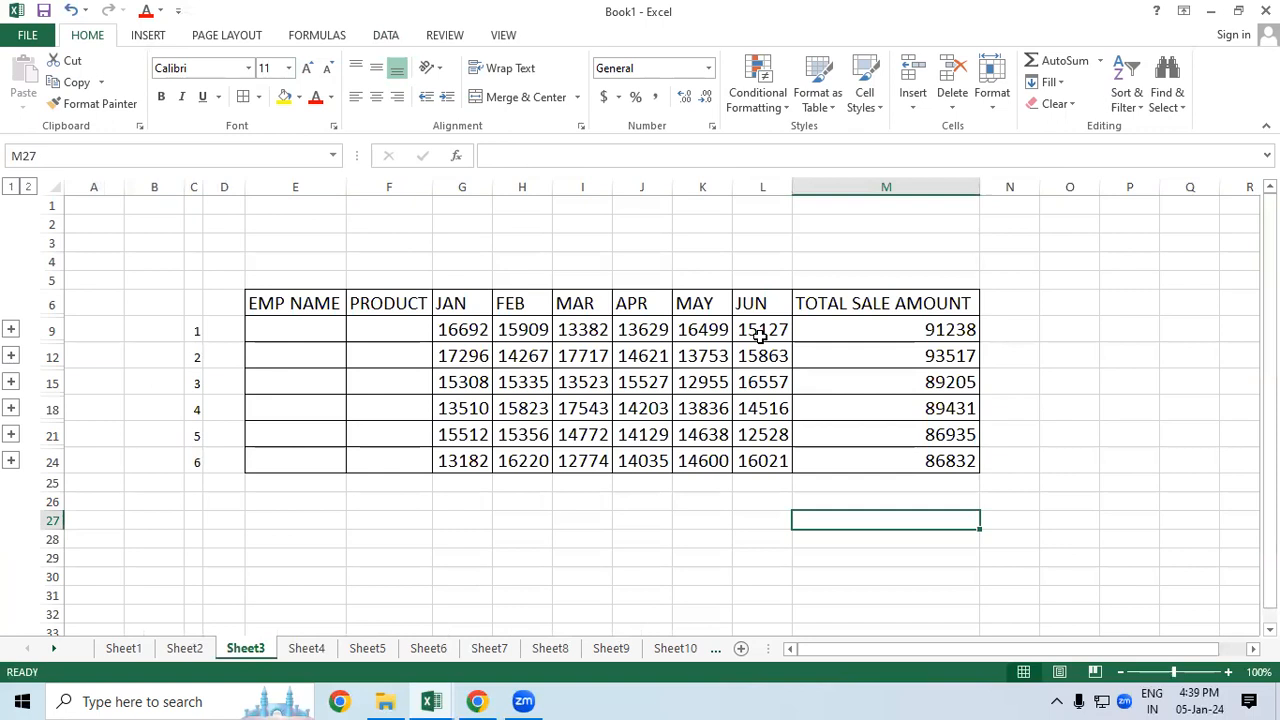
click(478, 332)
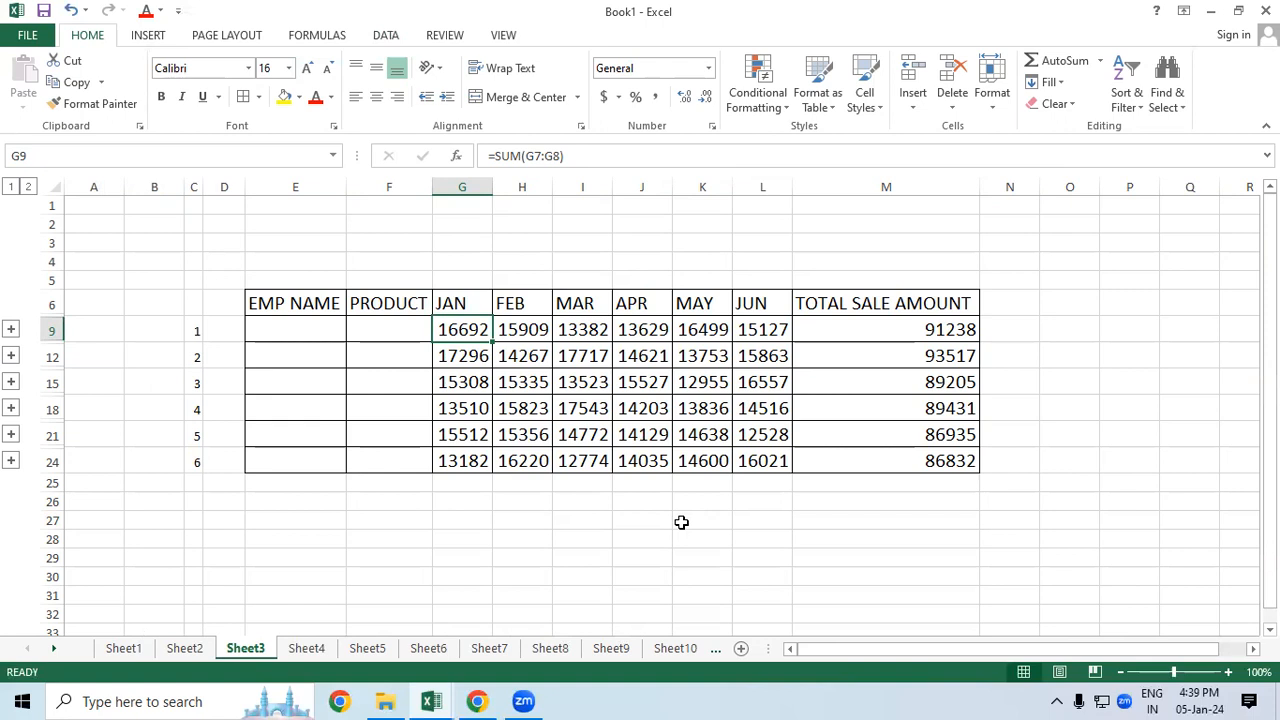
Copy the employee names in D12:D17 of Sheet2 and paste them into Sheet3 starting at E9
click(185, 648)
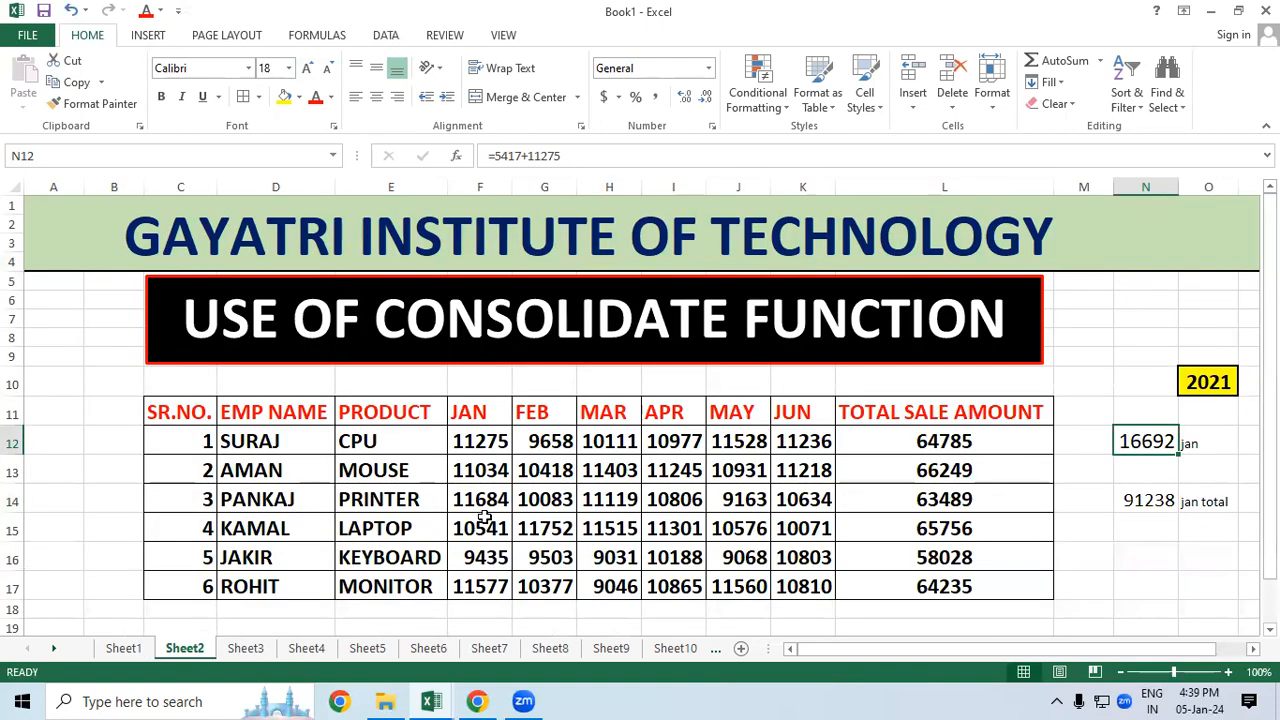
click(268, 439)
drag(268, 439, 292, 582)
right_click(285, 535)
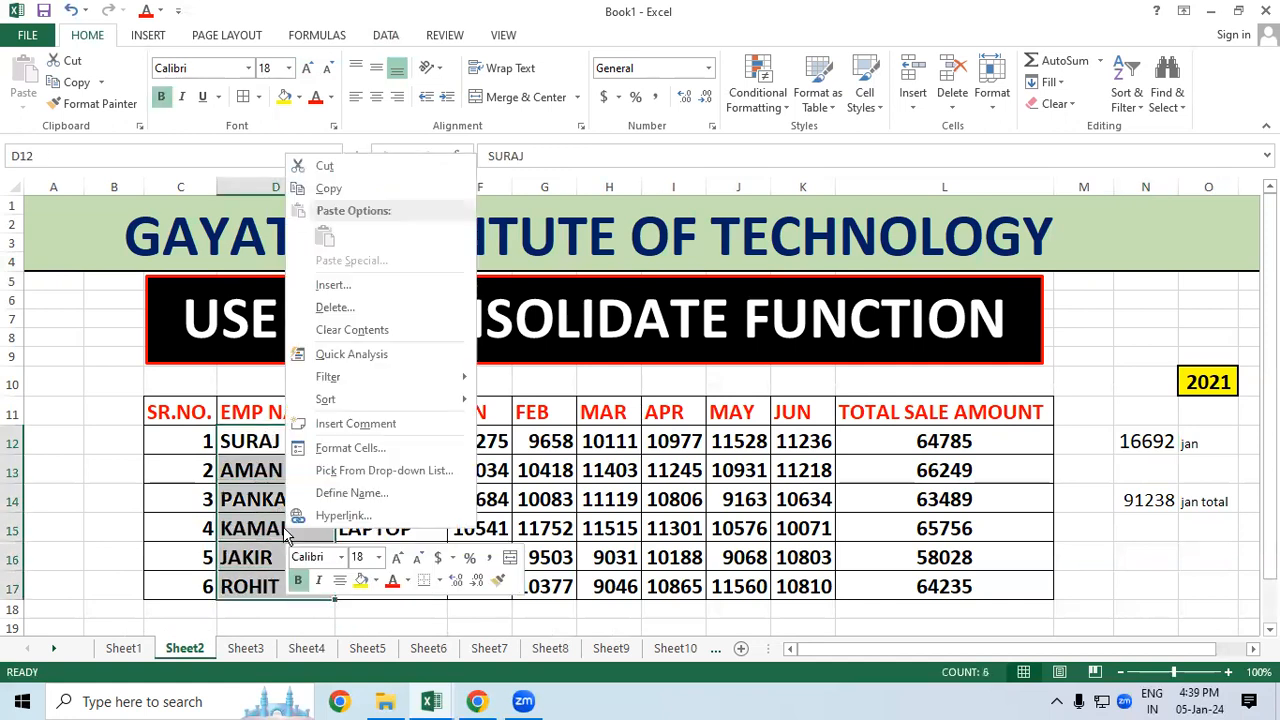
click(345, 190)
click(252, 652)
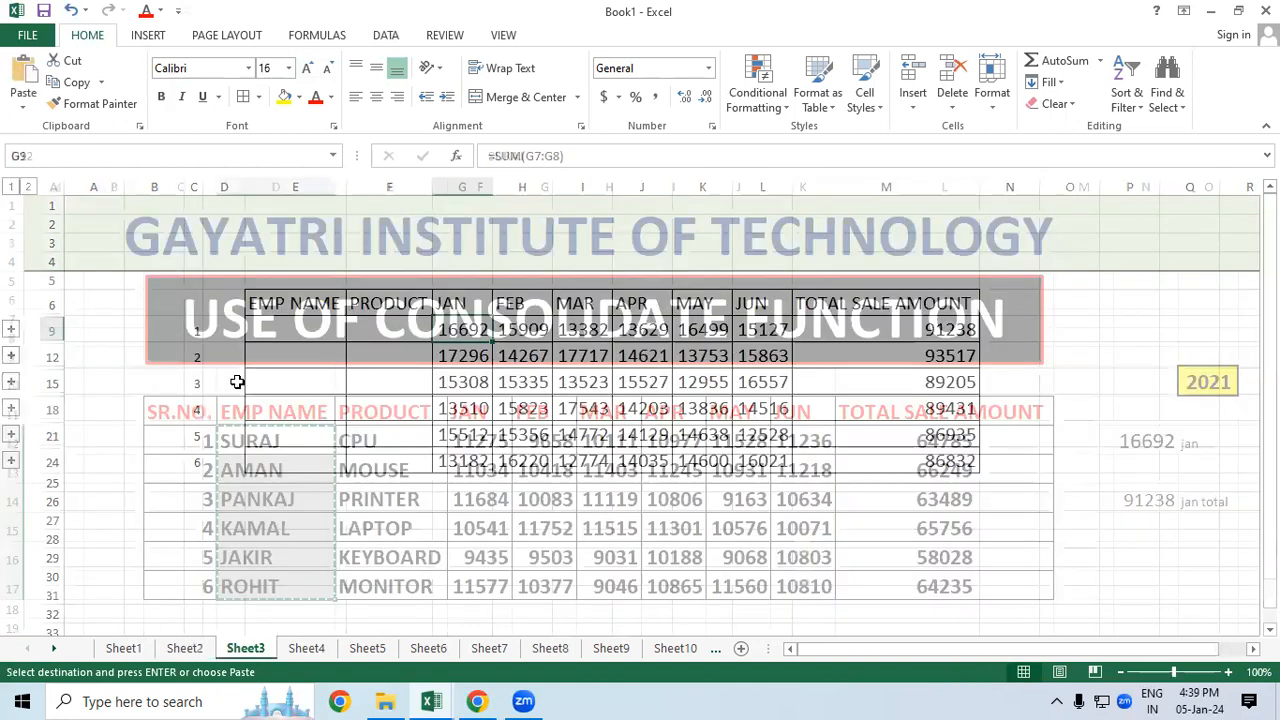
right_click(270, 333)
click(308, 392)
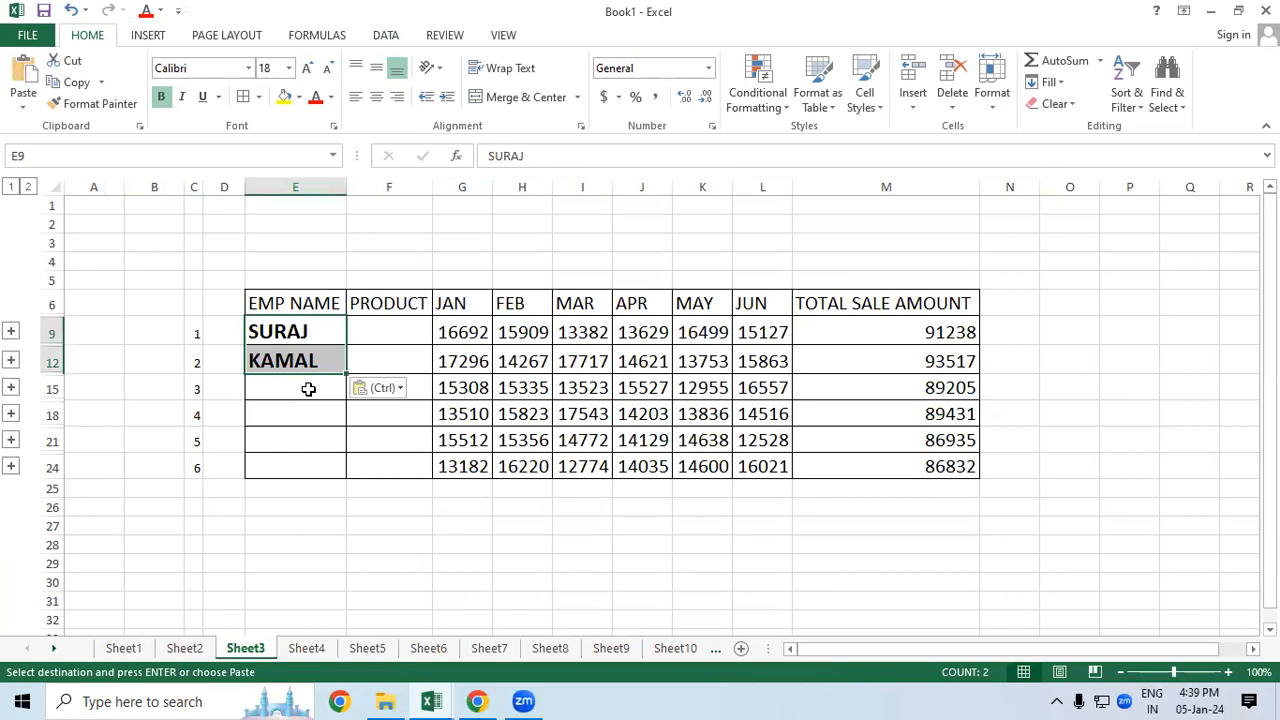
click(326, 514)
Check the name list on Sheet2 and clear the mismatched employee name from E12 on Sheet3
click(184, 648)
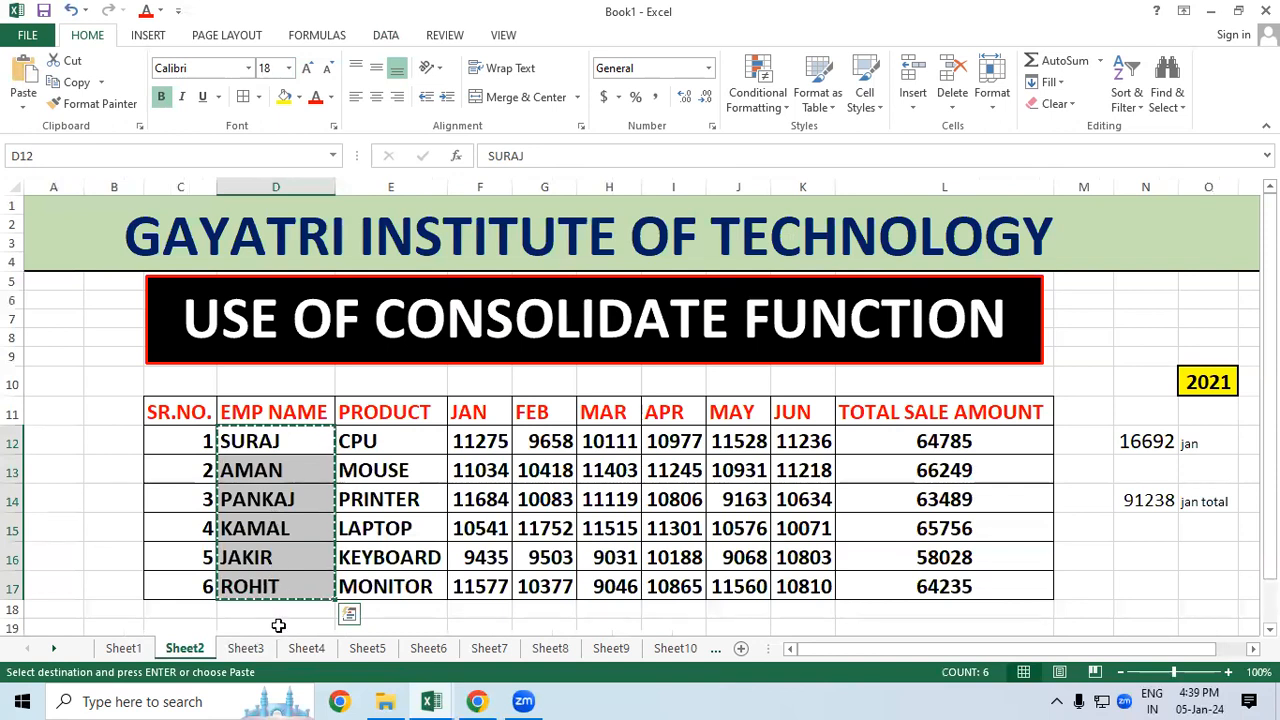
click(245, 648)
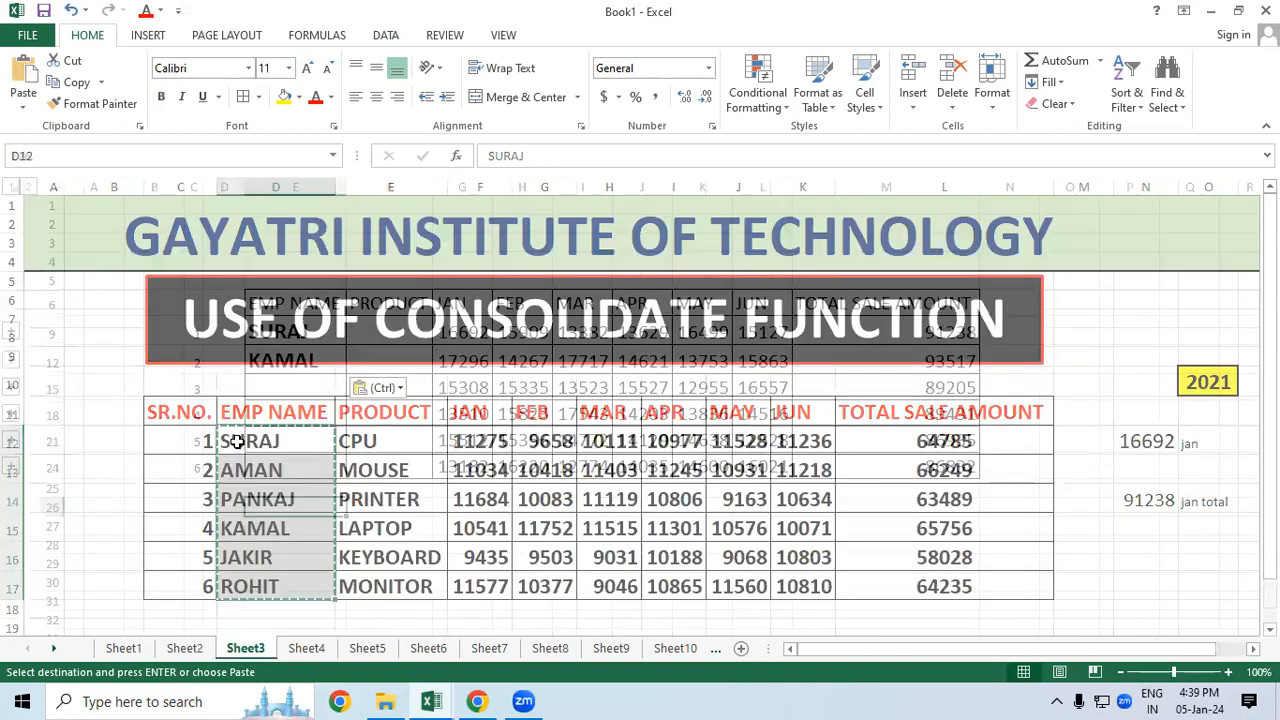
click(300, 362)
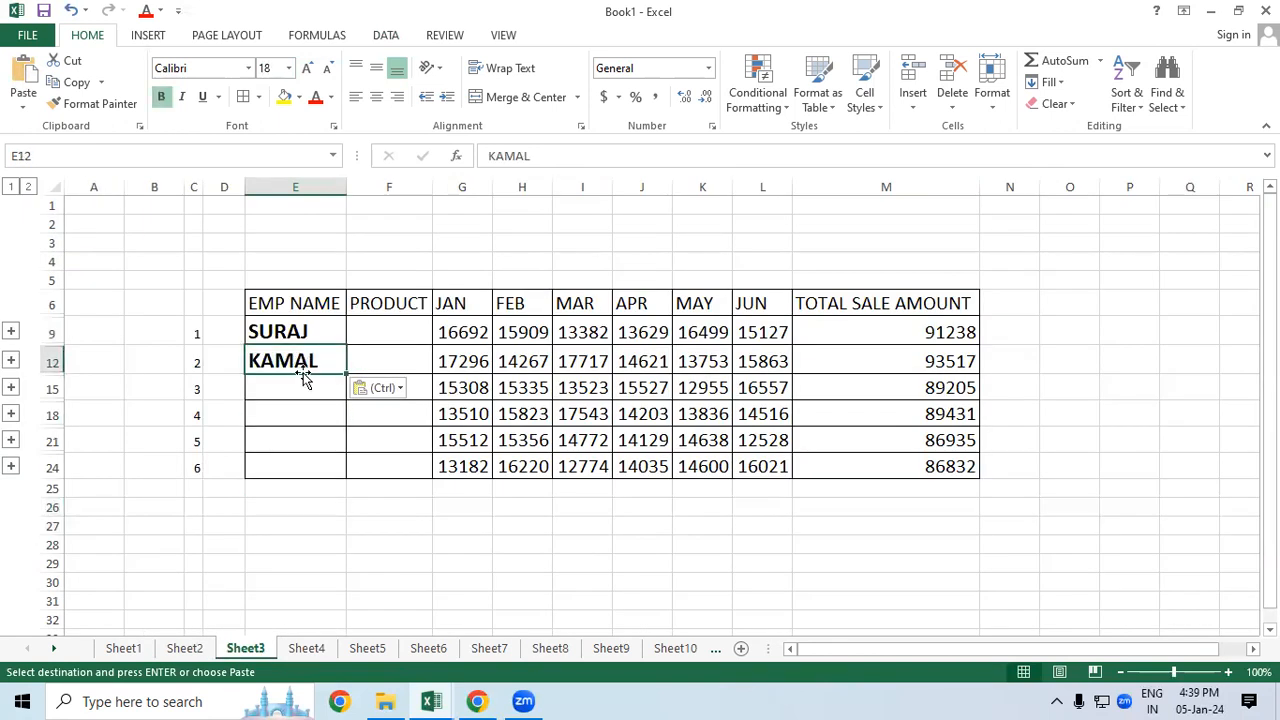
key(Delete)
click(417, 562)
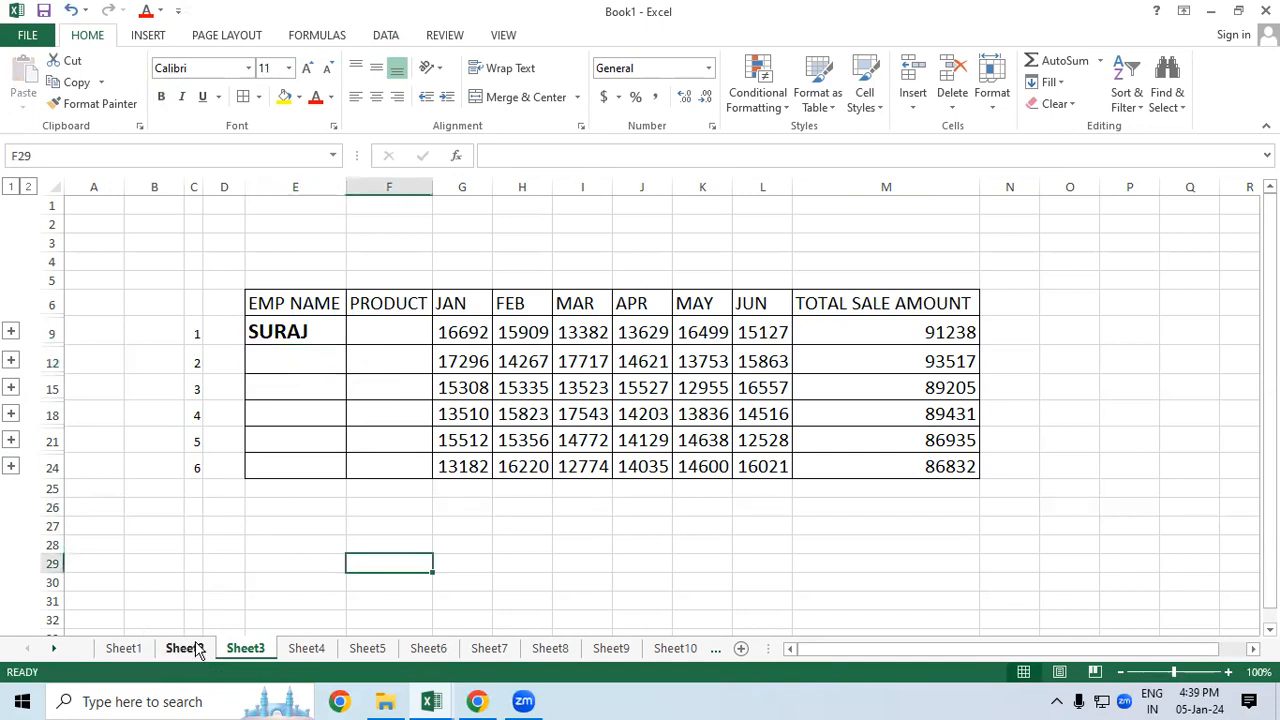
Copy the second employee's name from D13 of Sheet2 into E12 of Sheet3
click(184, 648)
right_click(288, 470)
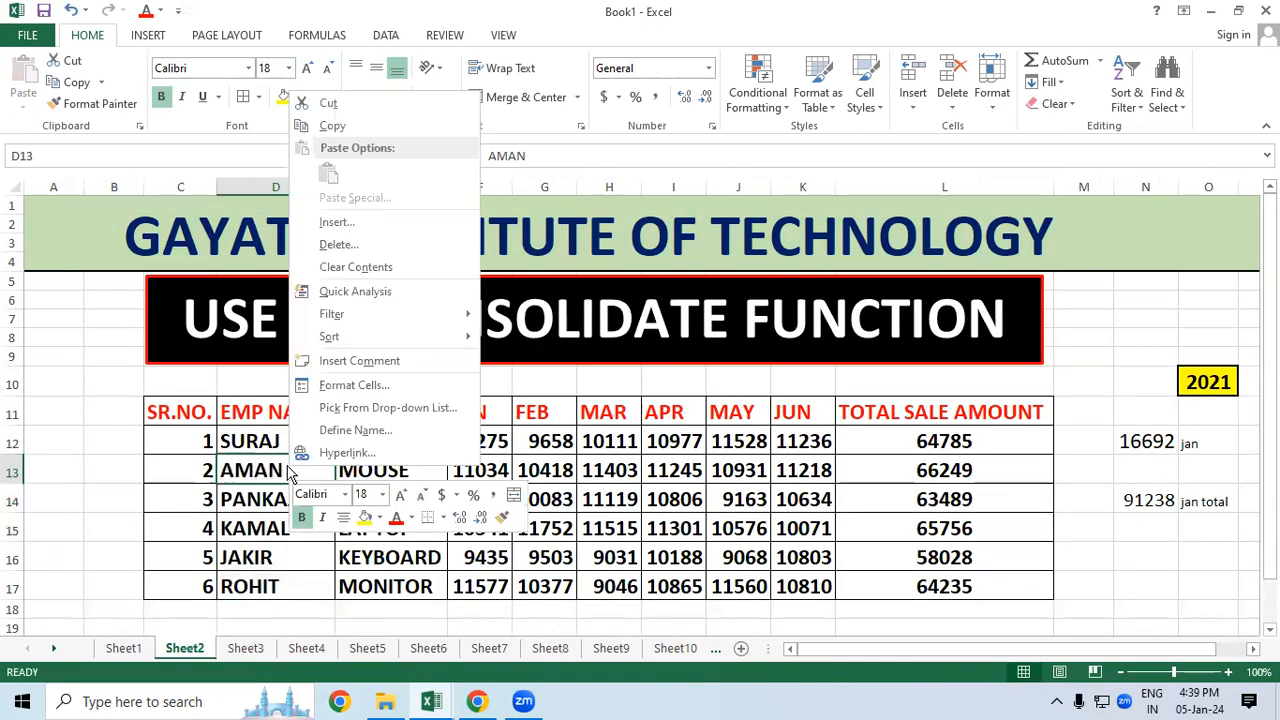
click(331, 125)
click(245, 648)
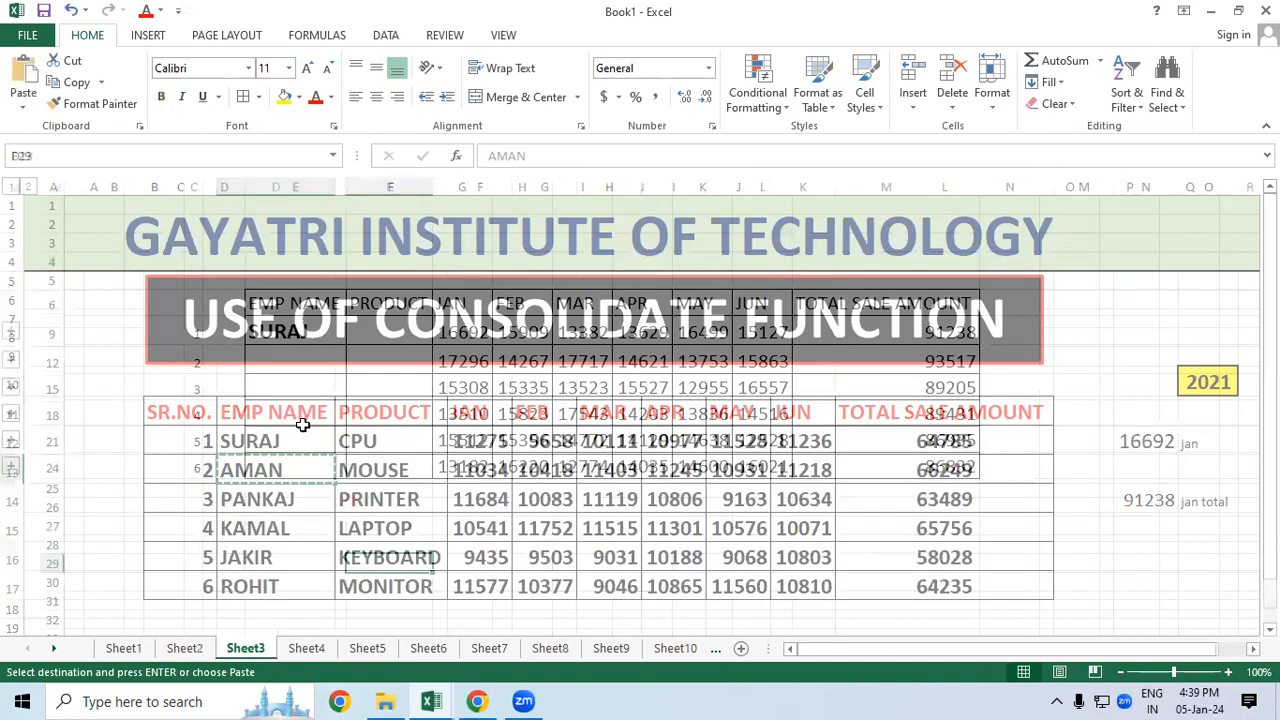
click(309, 363)
right_click(309, 363)
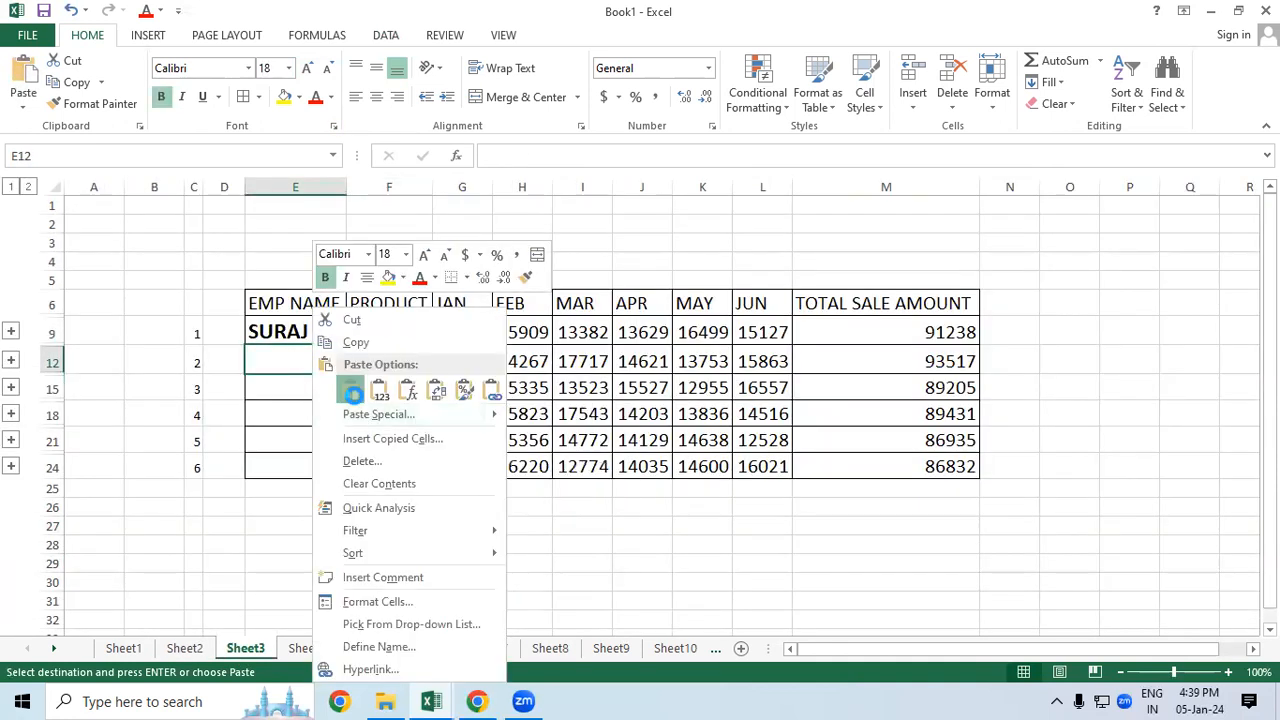
click(352, 390)
Copy the third employee's name from D14 of Sheet2 into E15 of Sheet3
click(184, 648)
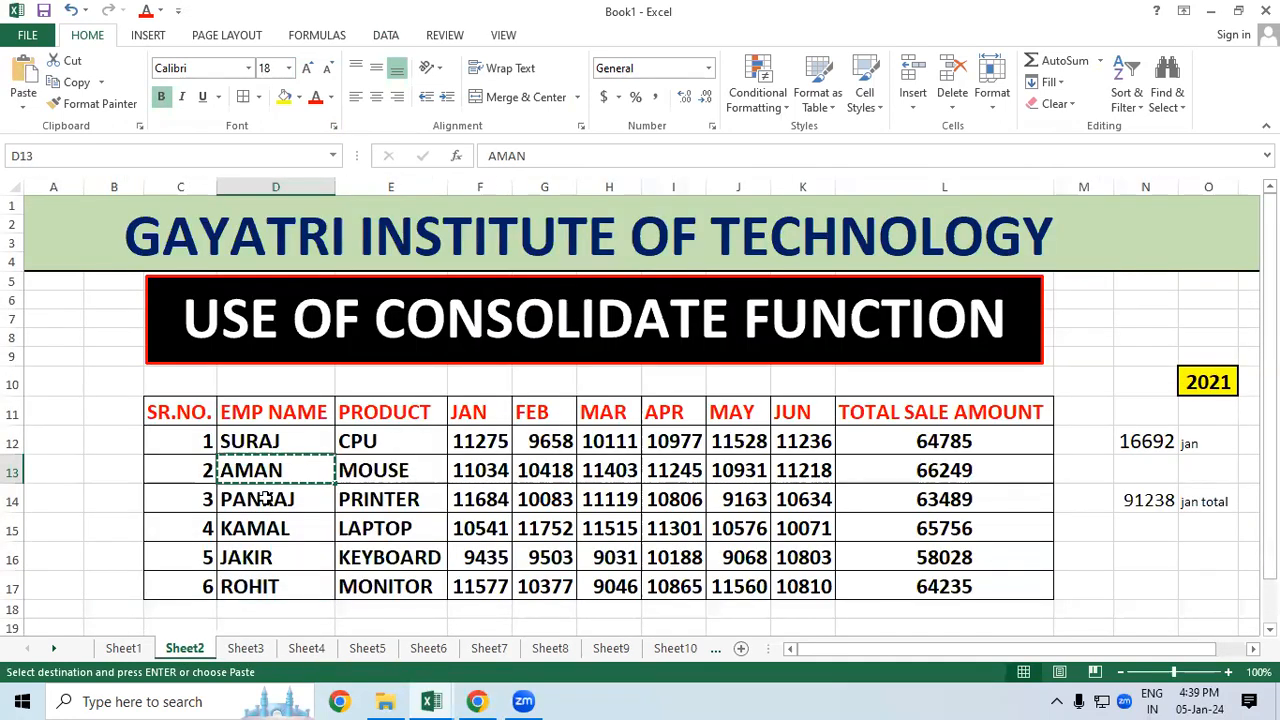
right_click(268, 490)
click(313, 162)
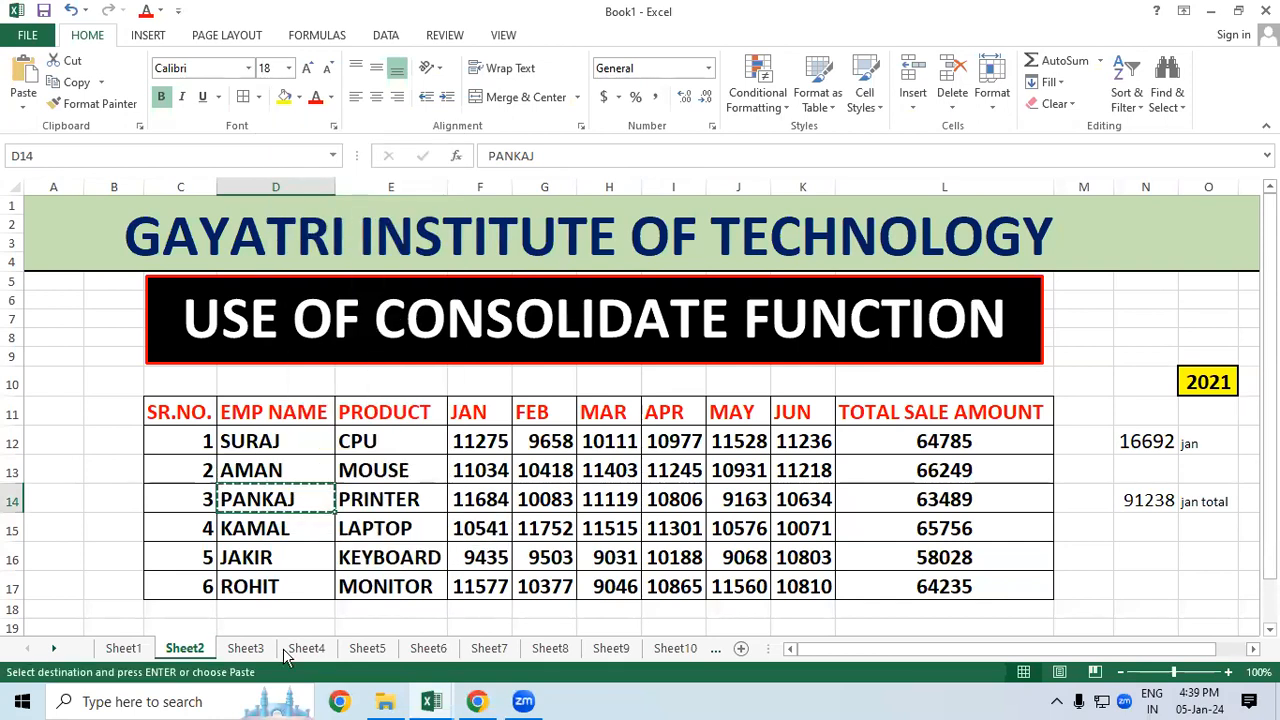
click(245, 648)
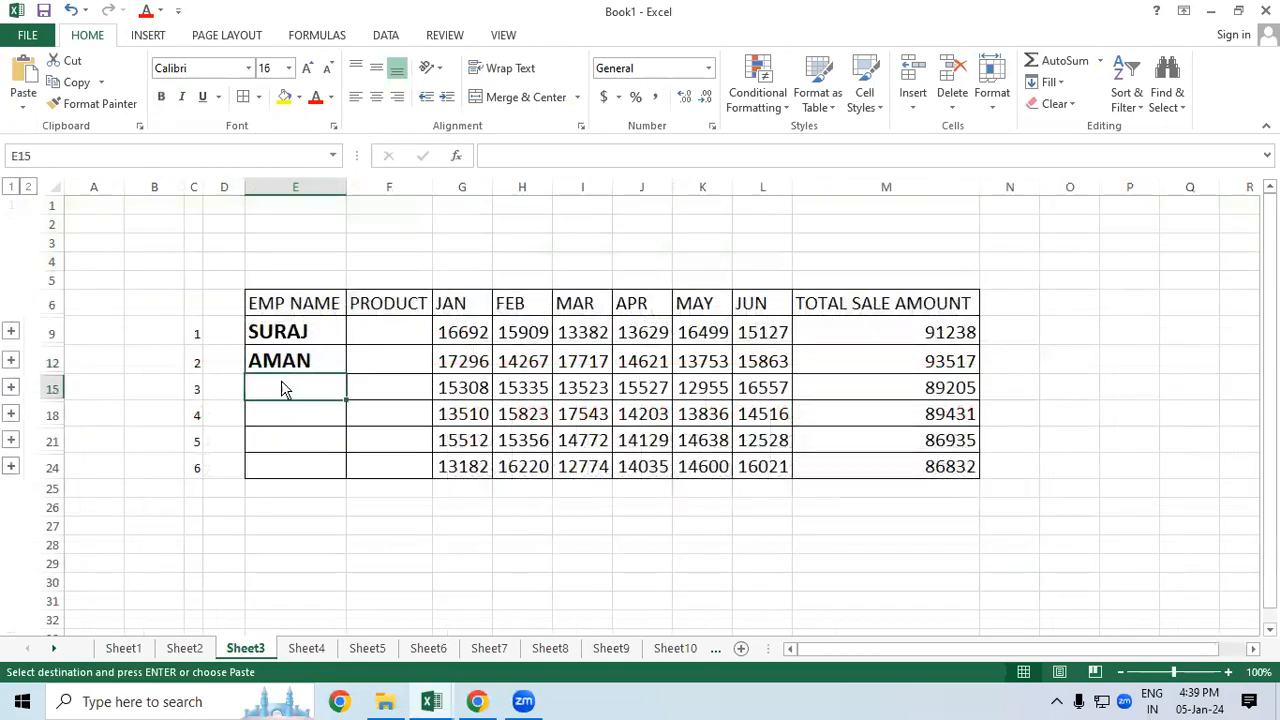
right_click(280, 383)
click(323, 88)
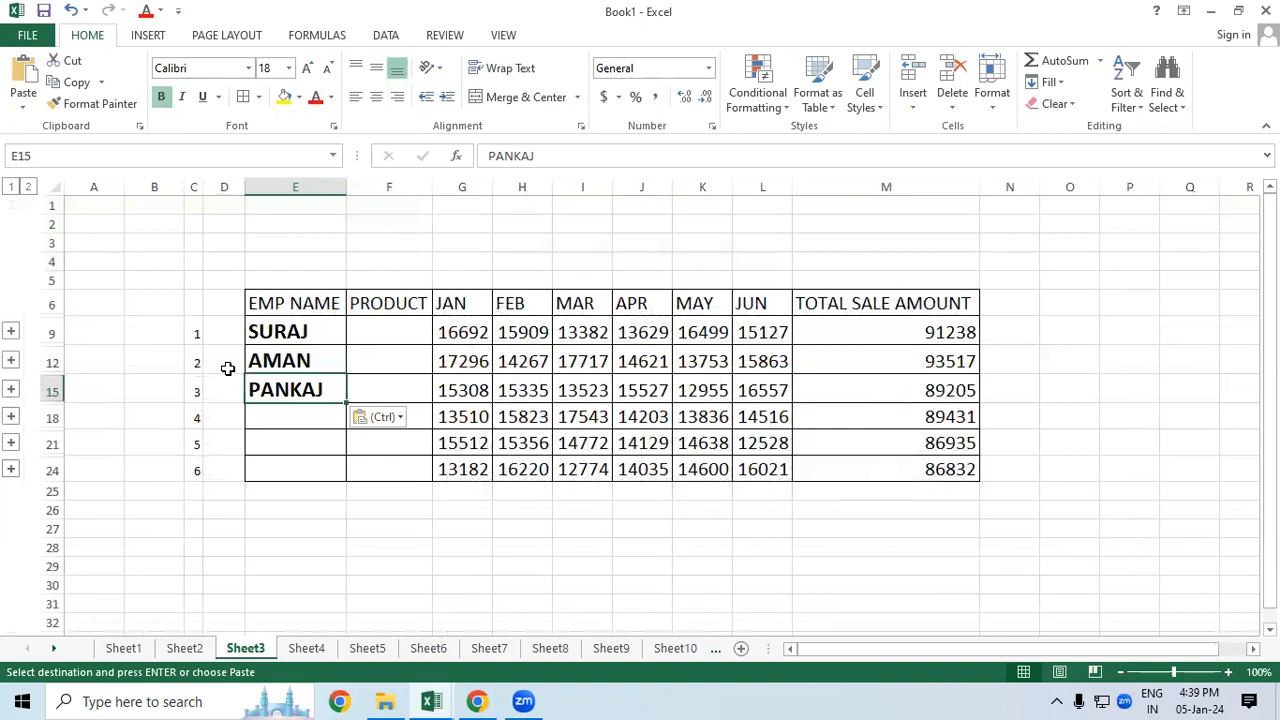
Copy the fourth employee's name from D15 of Sheet2 into E18 of Sheet3
click(185, 648)
right_click(258, 528)
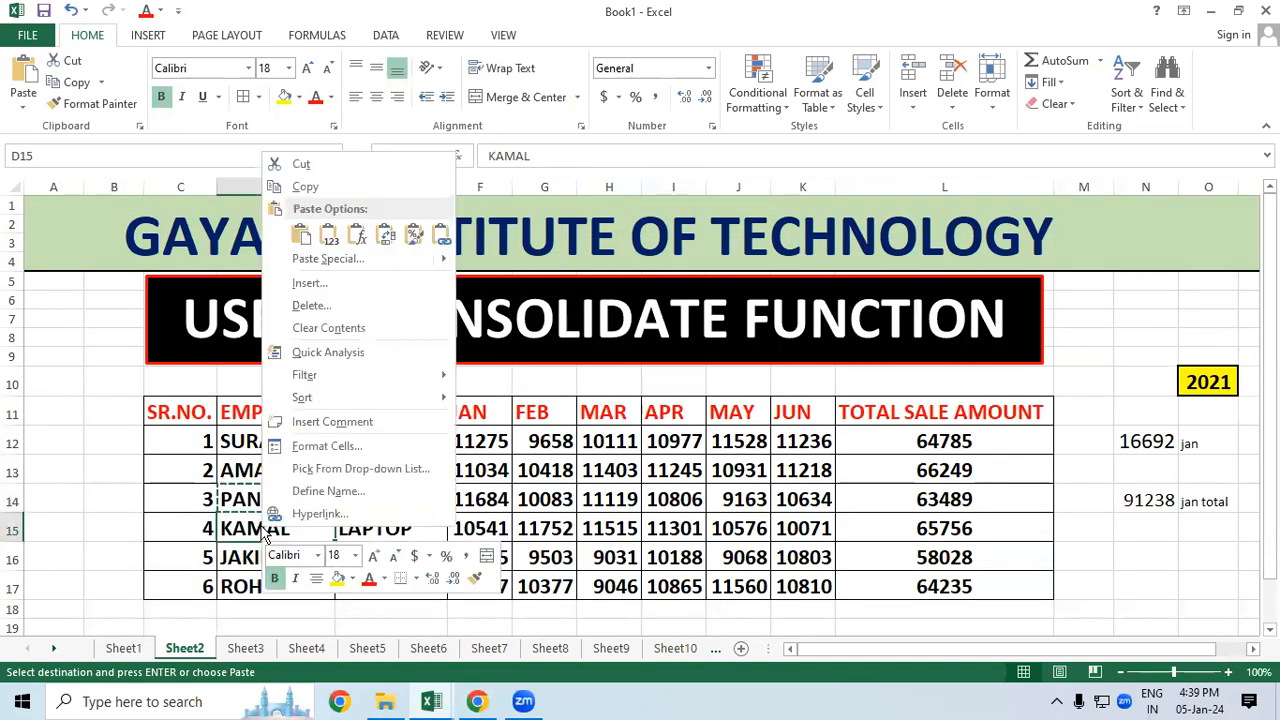
click(303, 190)
click(245, 648)
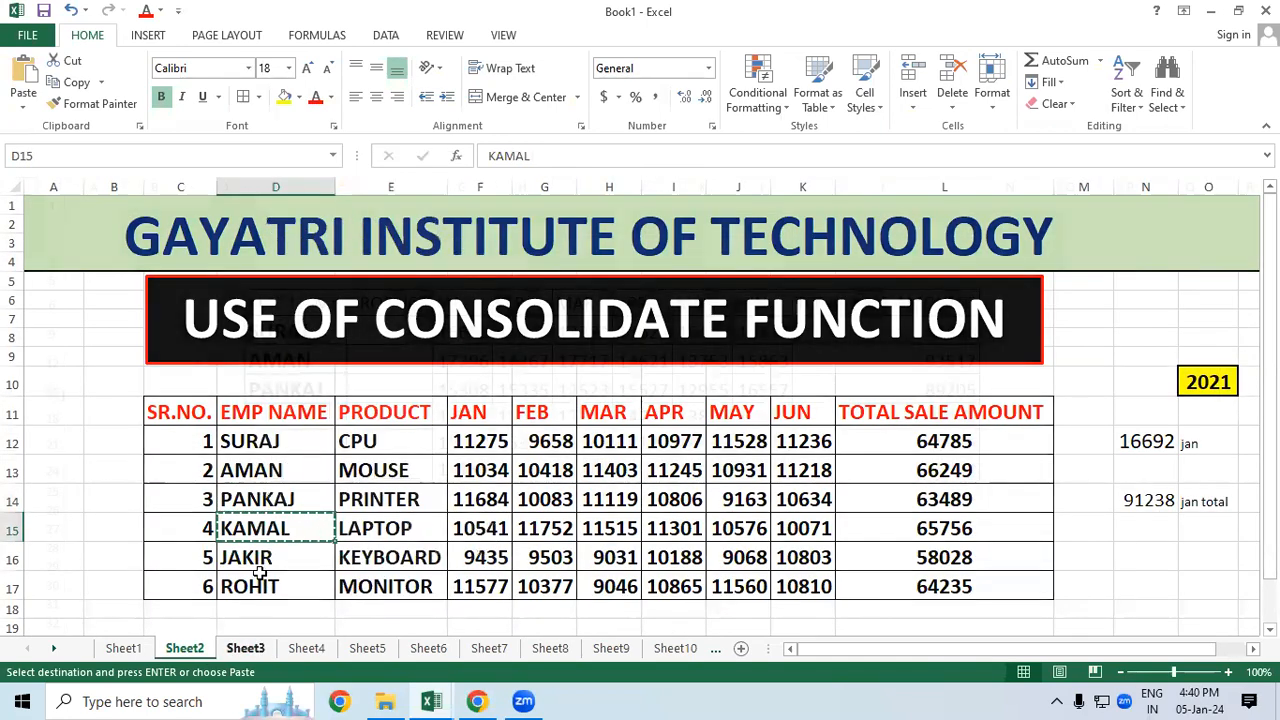
right_click(302, 418)
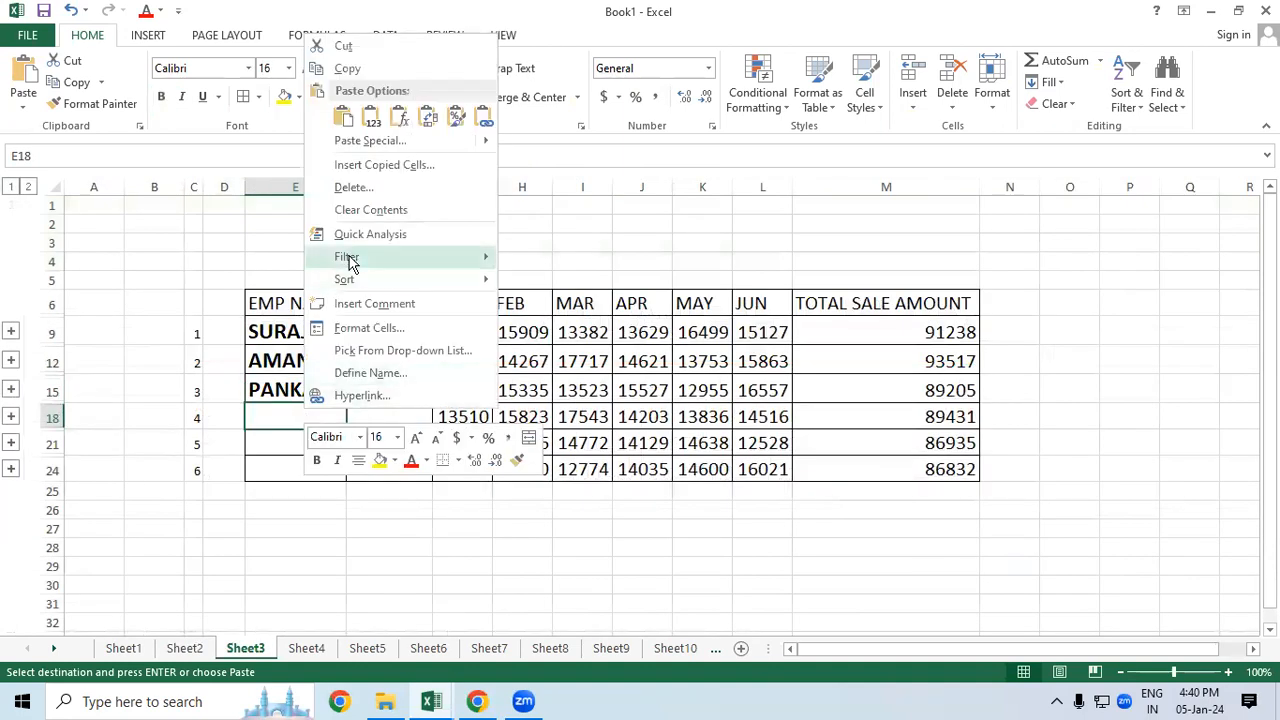
click(343, 117)
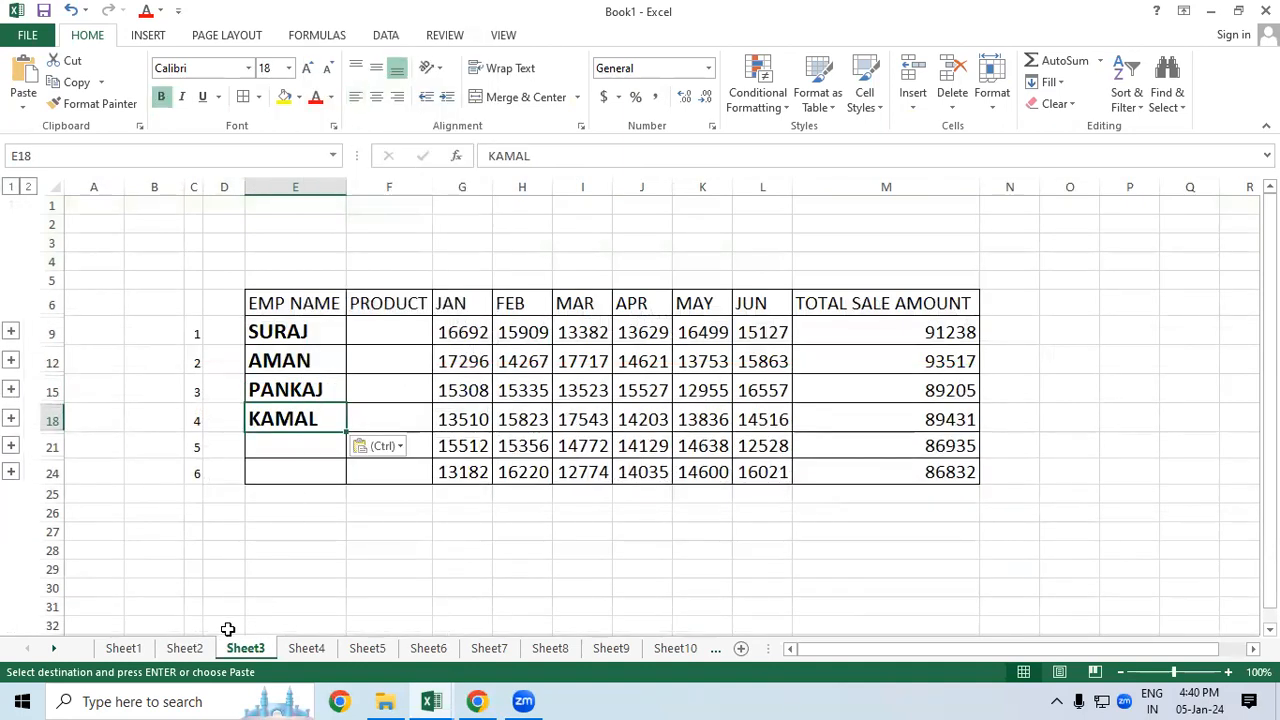
Copy the fifth employee's name from D16 of Sheet2 into E21 of Sheet3
click(186, 650)
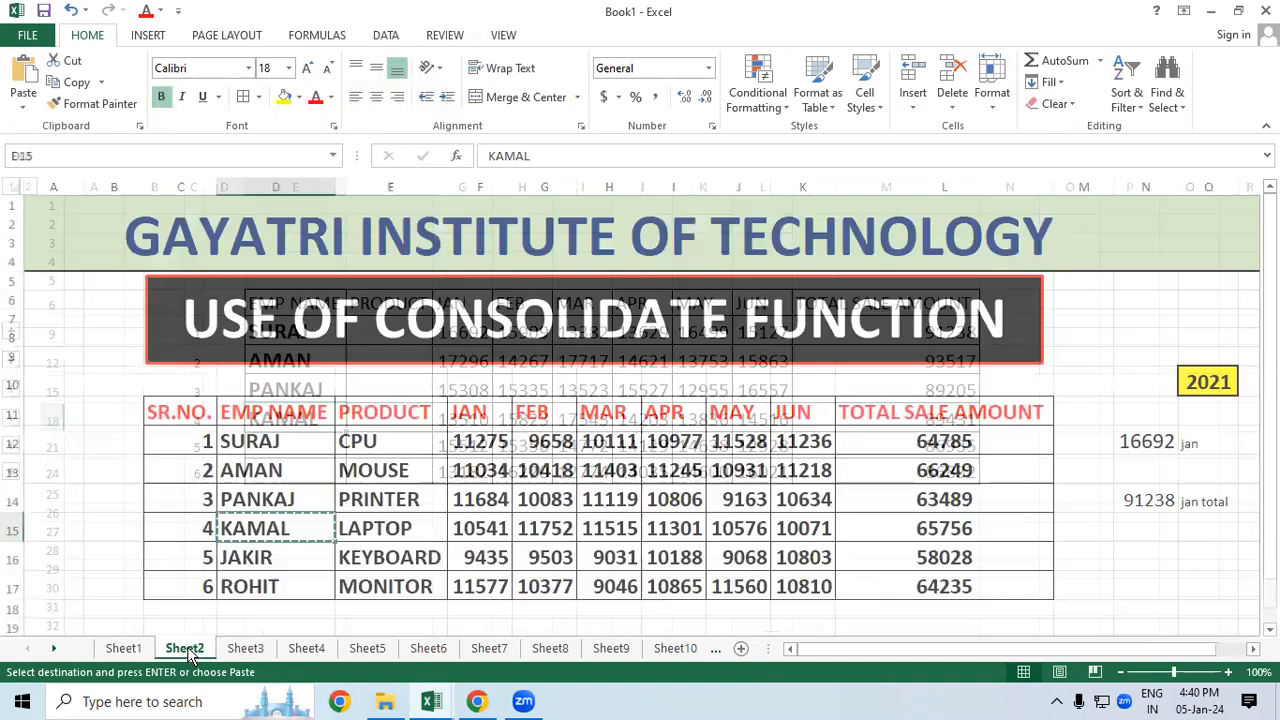
right_click(268, 557)
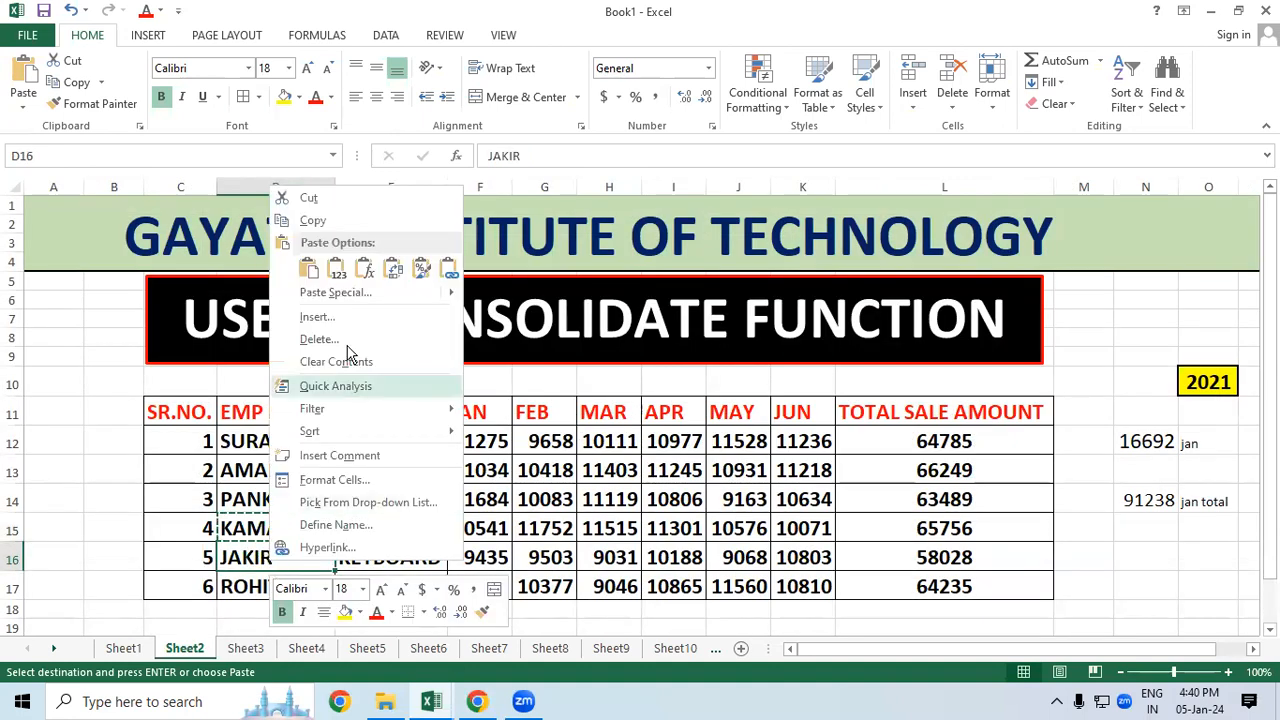
click(318, 220)
click(245, 648)
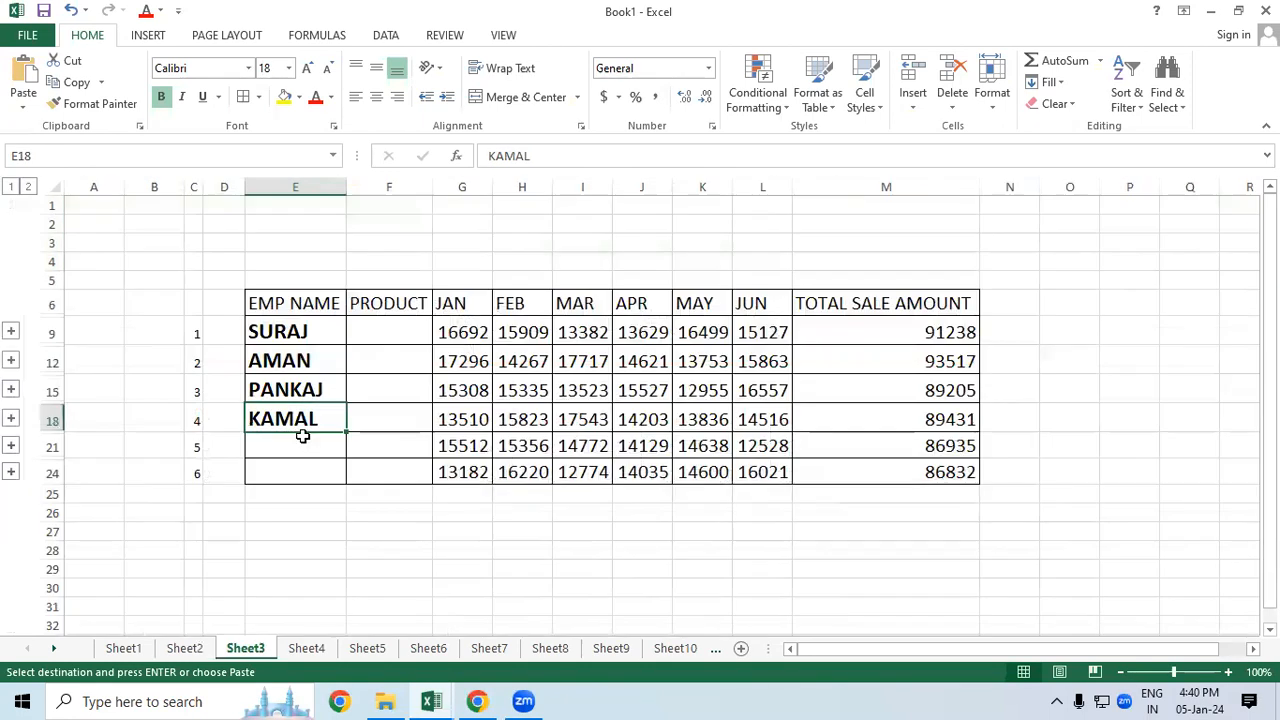
right_click(300, 445)
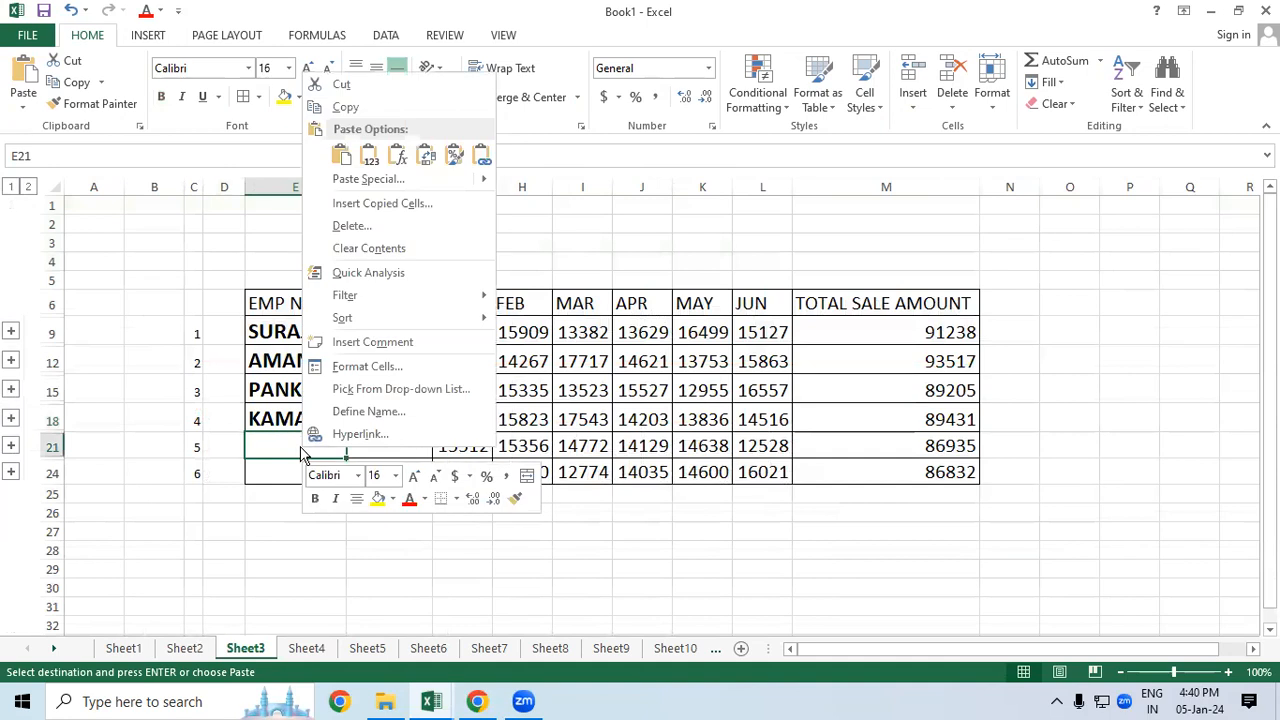
click(340, 158)
Copy the sixth employee's name from D17 of Sheet2 into E24 of Sheet3
click(183, 648)
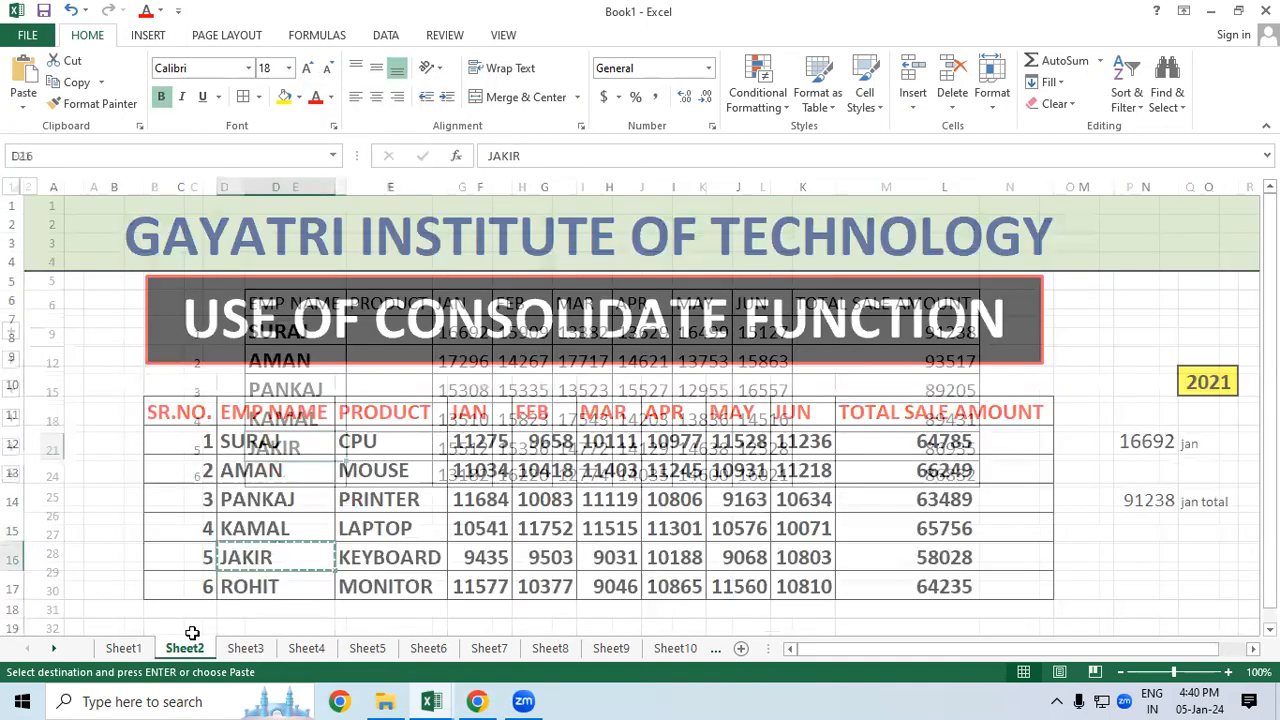
click(242, 590)
right_click(242, 590)
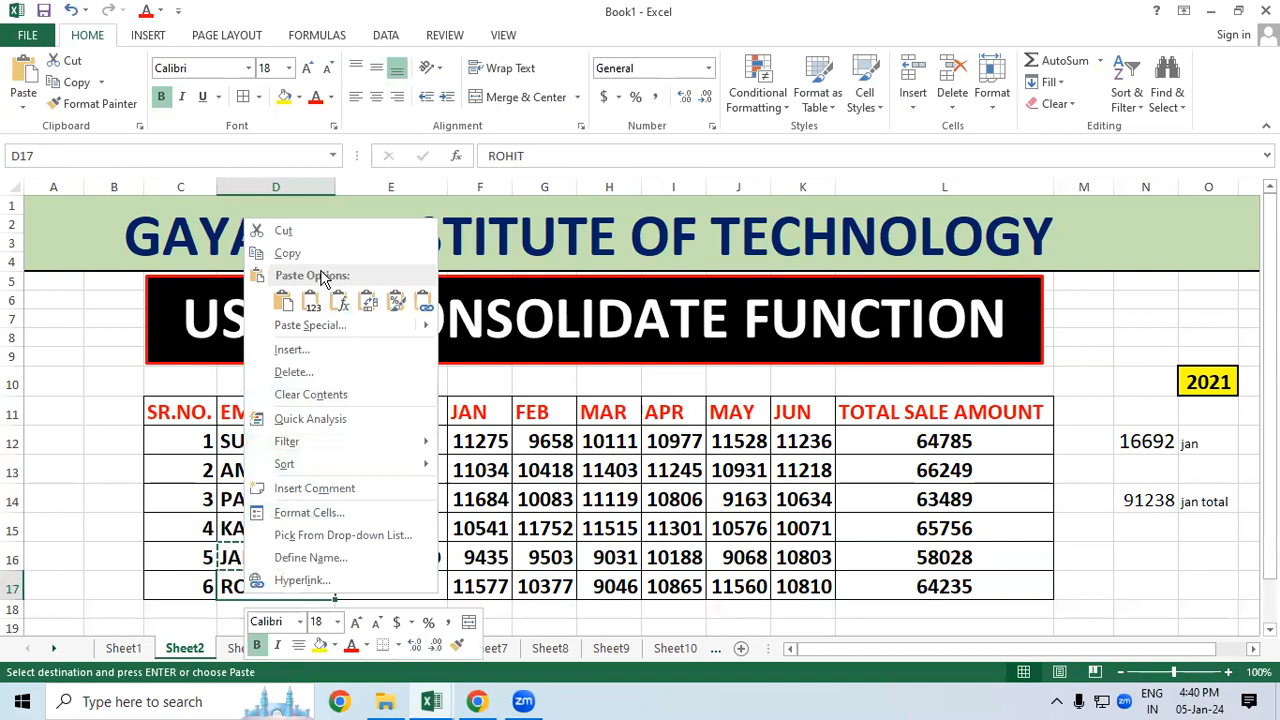
click(285, 251)
click(245, 648)
click(266, 477)
right_click(267, 480)
click(306, 183)
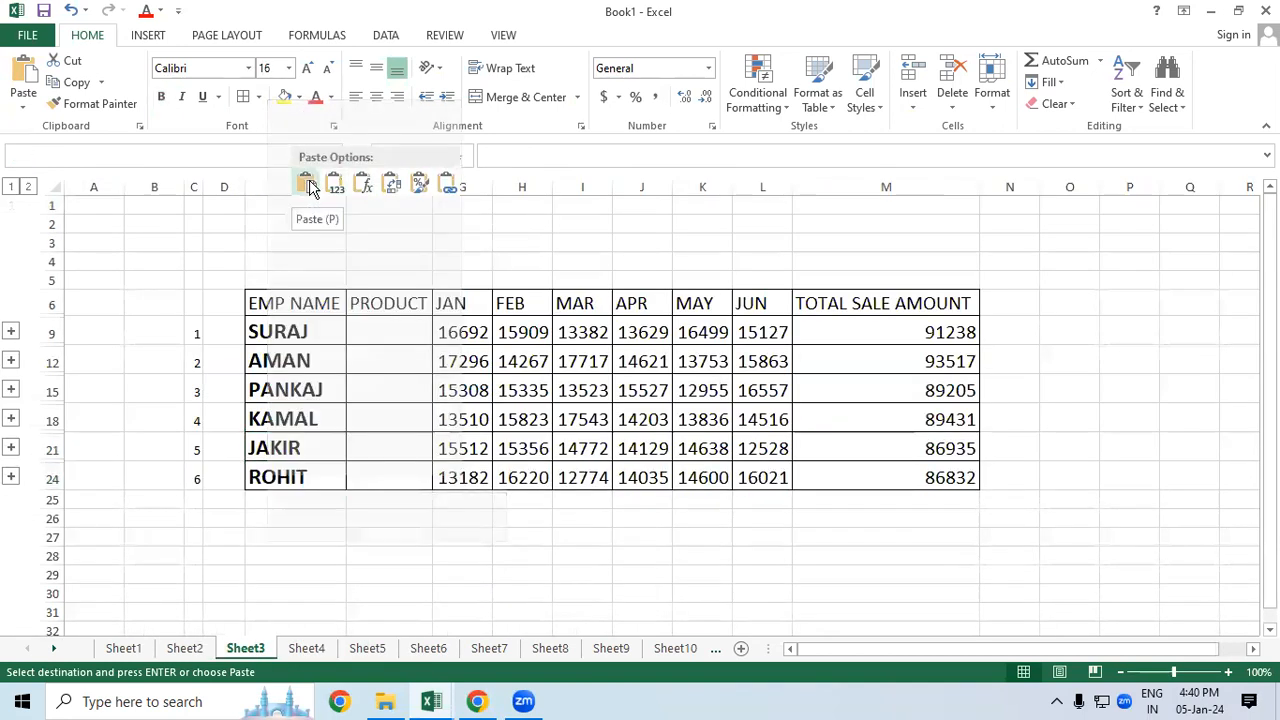
click(651, 595)
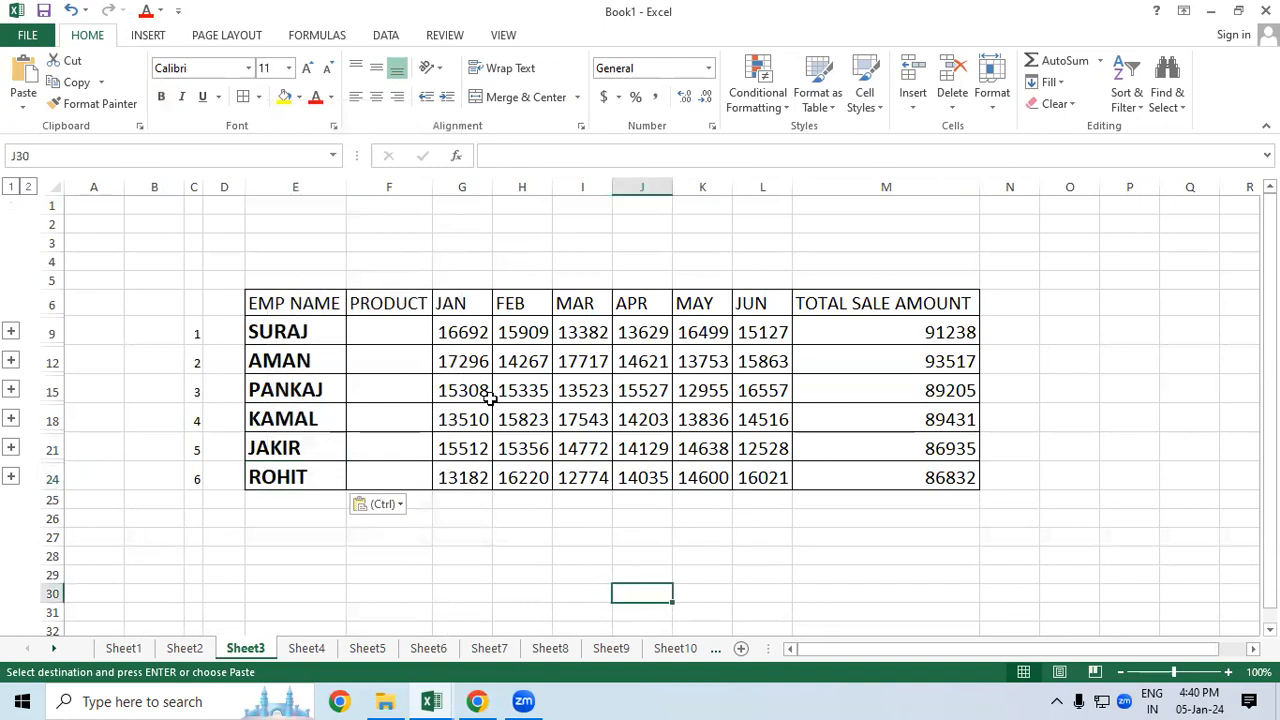
Compare the consolidated monthly figures on Sheet3 with the 2020 and 2021 source tables on Sheet1 and Sheet2
click(210, 649)
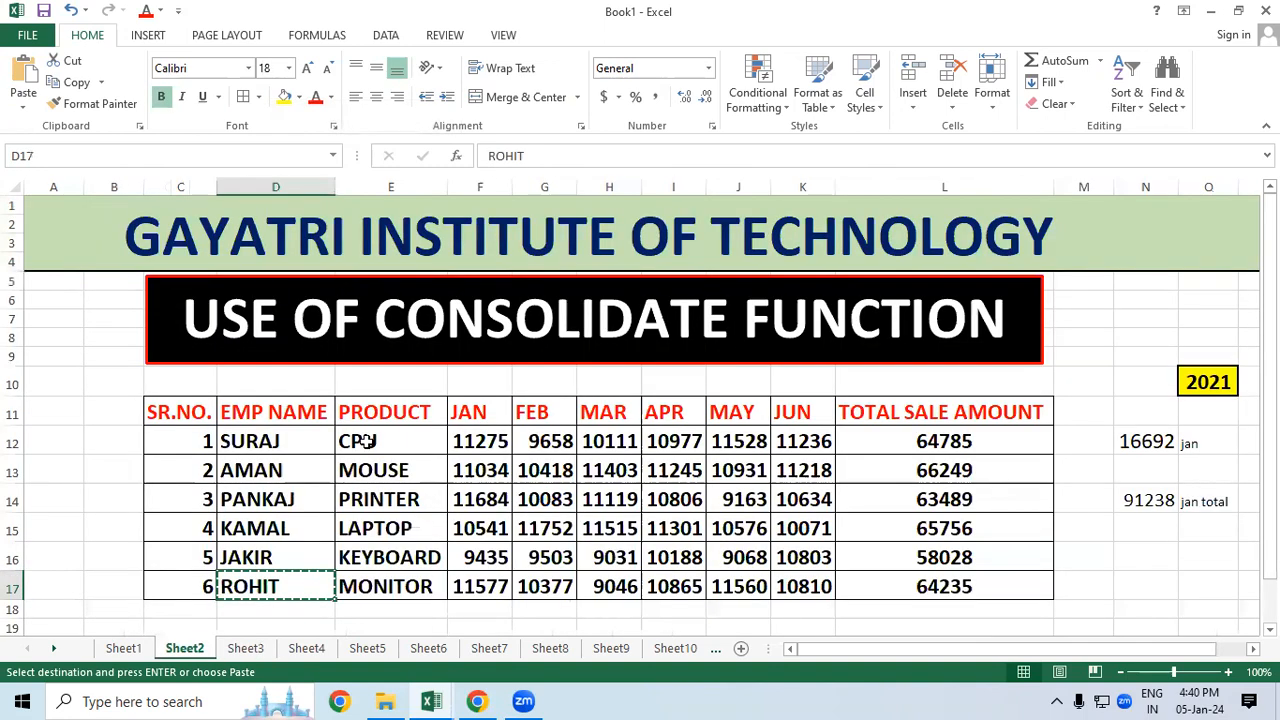
click(245, 649)
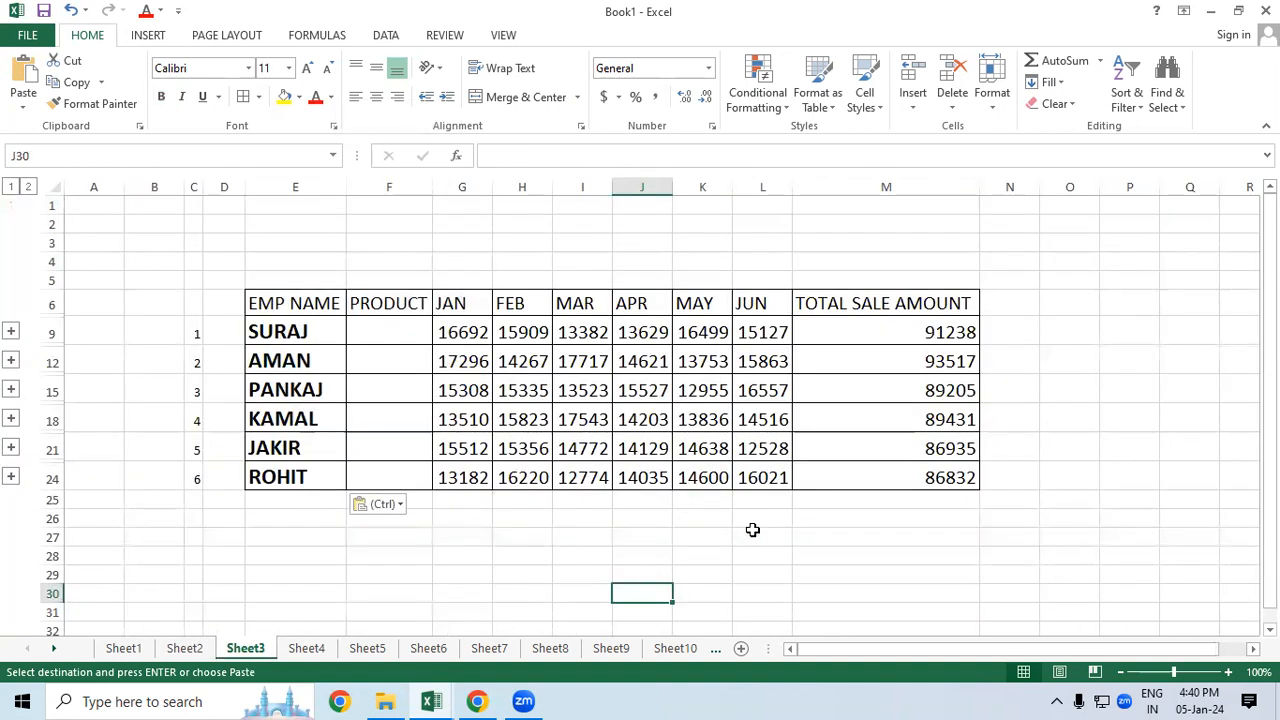
click(754, 536)
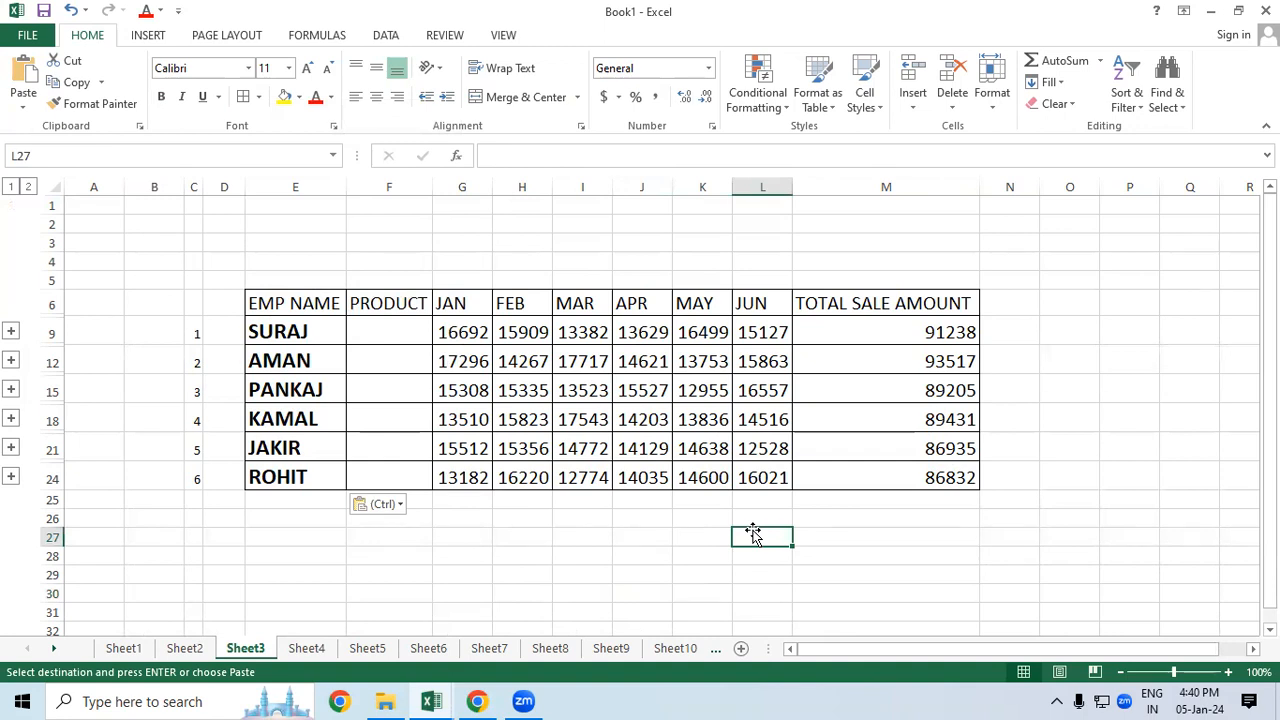
drag(460, 326, 582, 447)
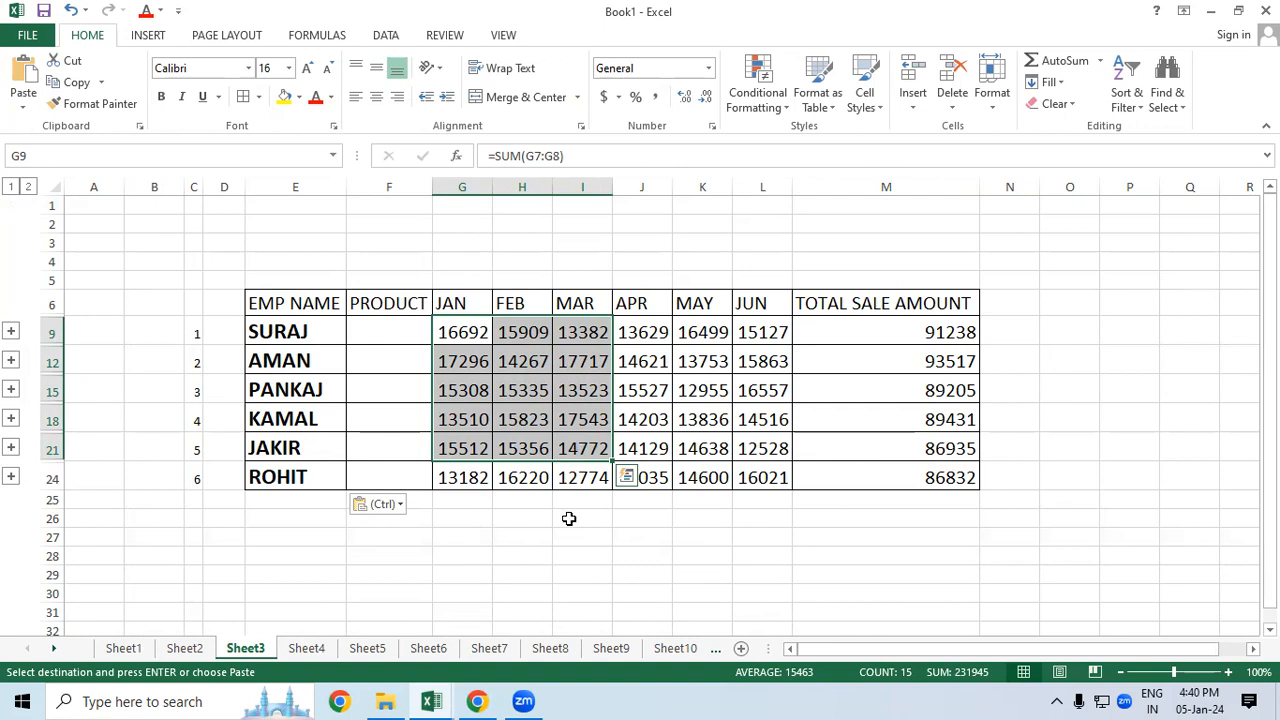
click(567, 516)
click(126, 650)
click(318, 512)
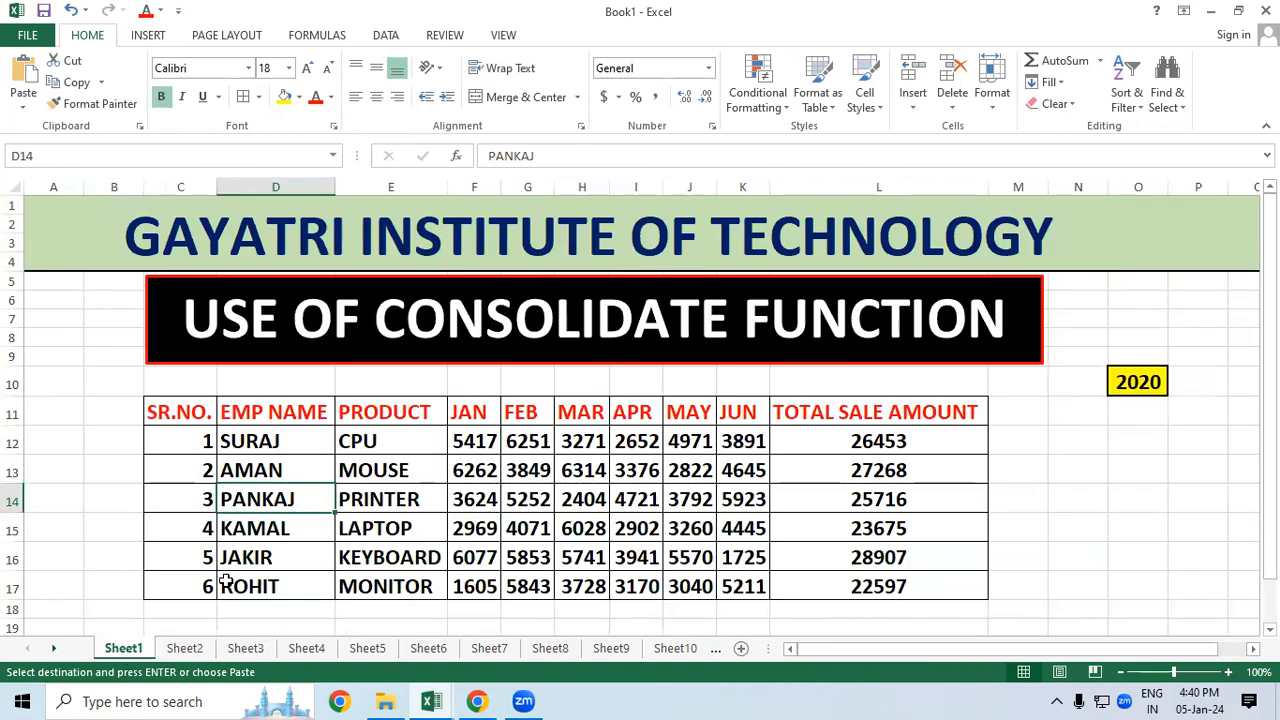
click(184, 648)
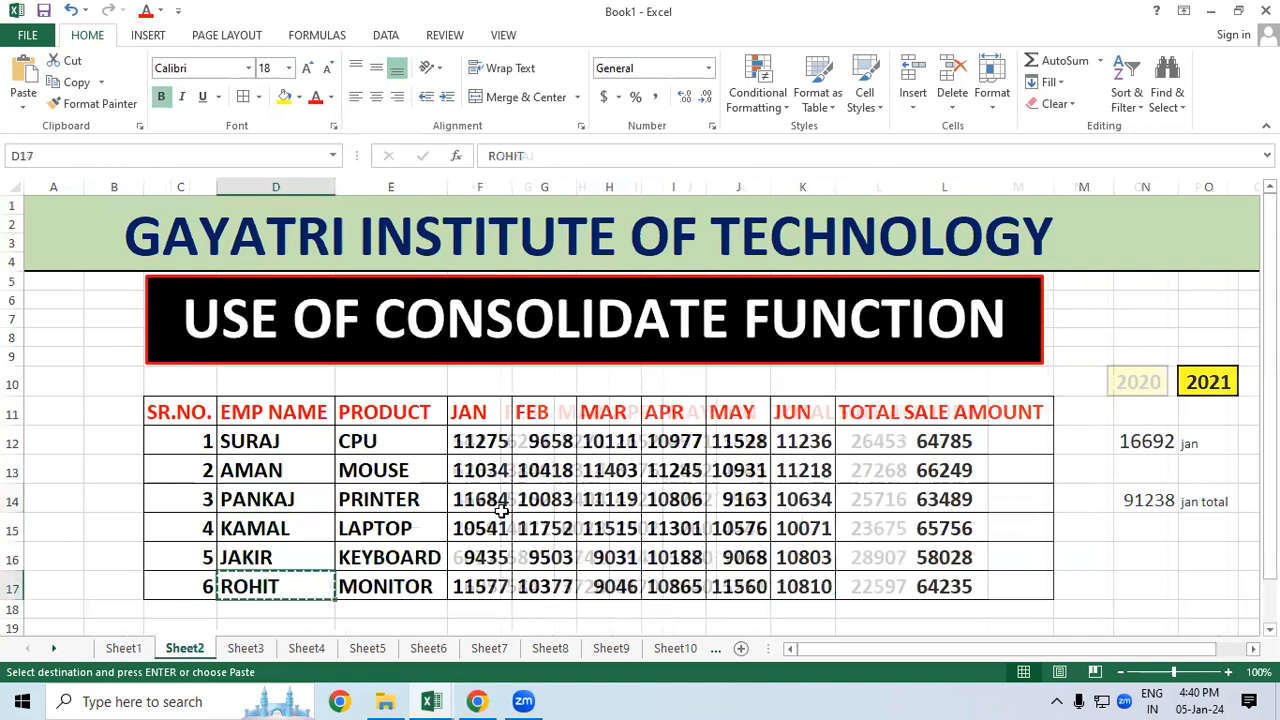
click(250, 650)
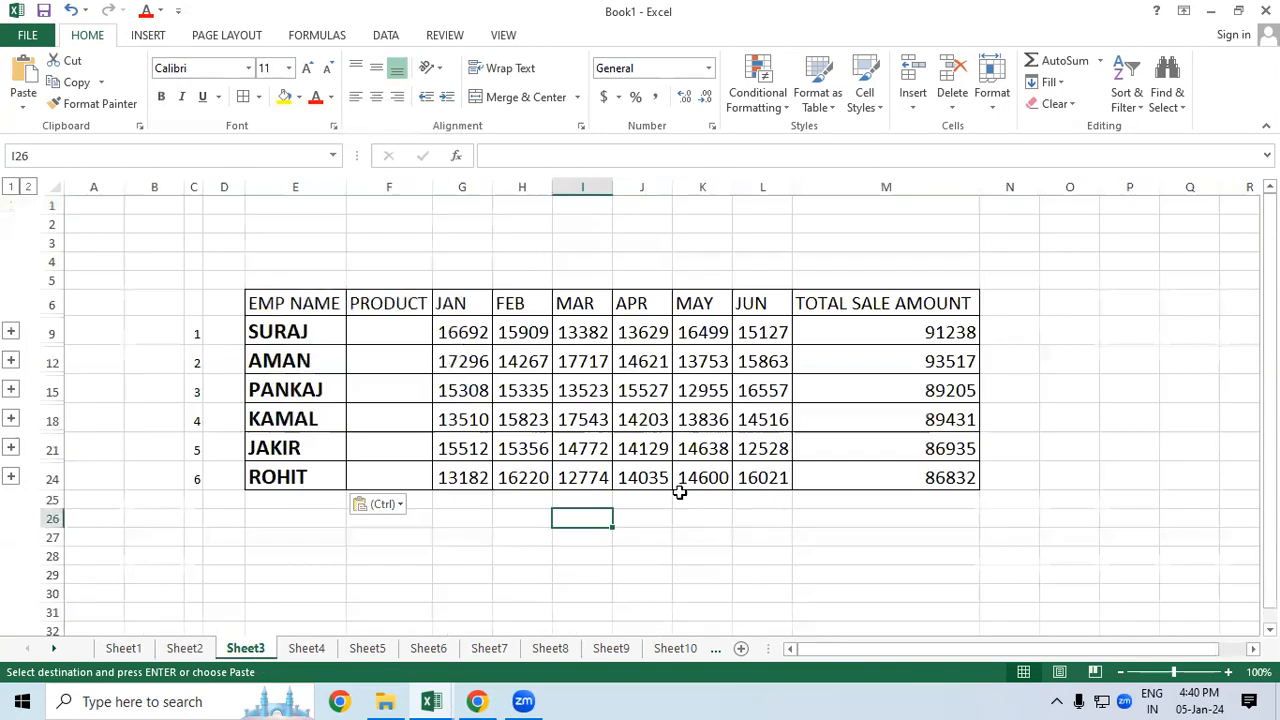
Enter =27268+66249 in N16 of Sheet2 to check the second employee's consolidated total sale amount against Sheet3
click(962, 361)
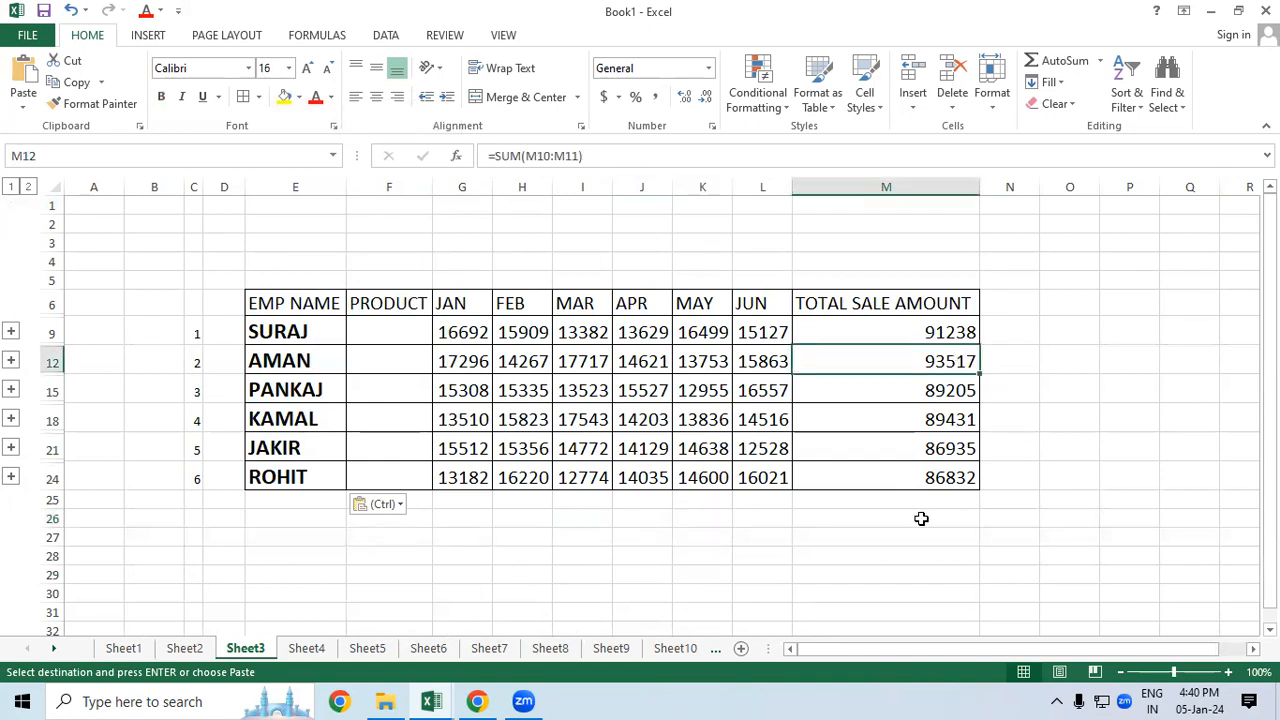
click(282, 360)
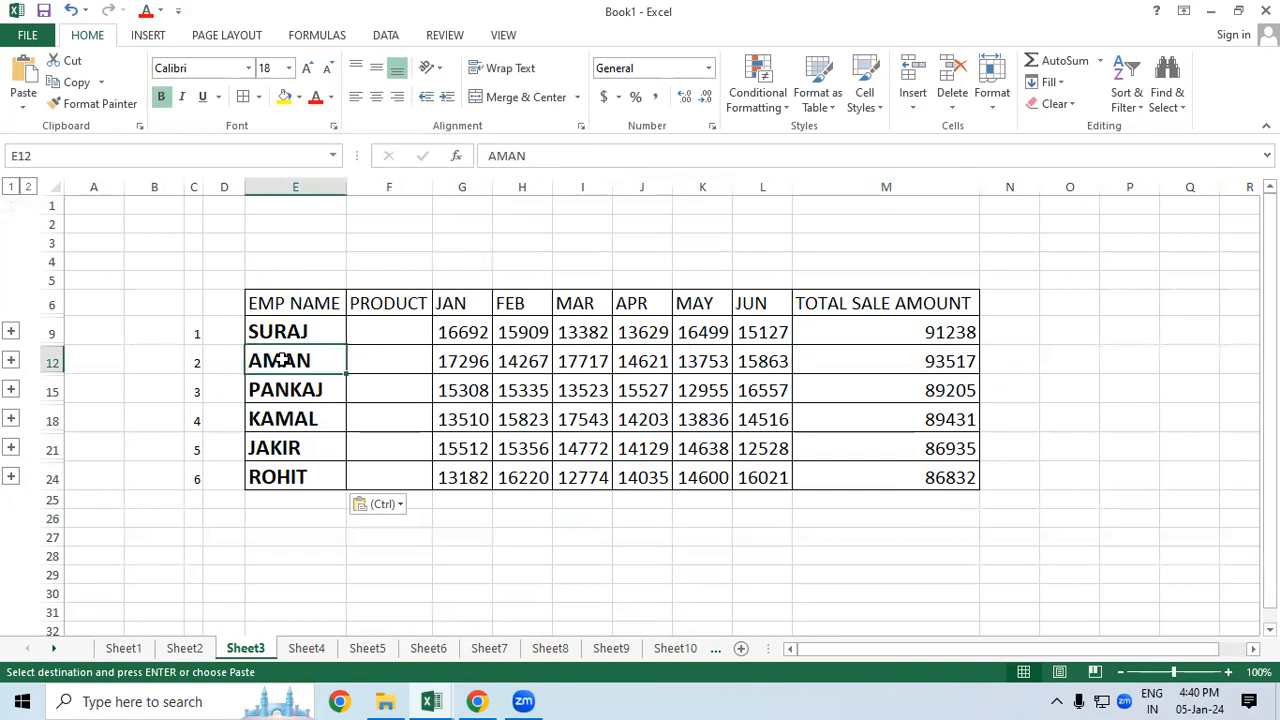
click(126, 649)
click(275, 469)
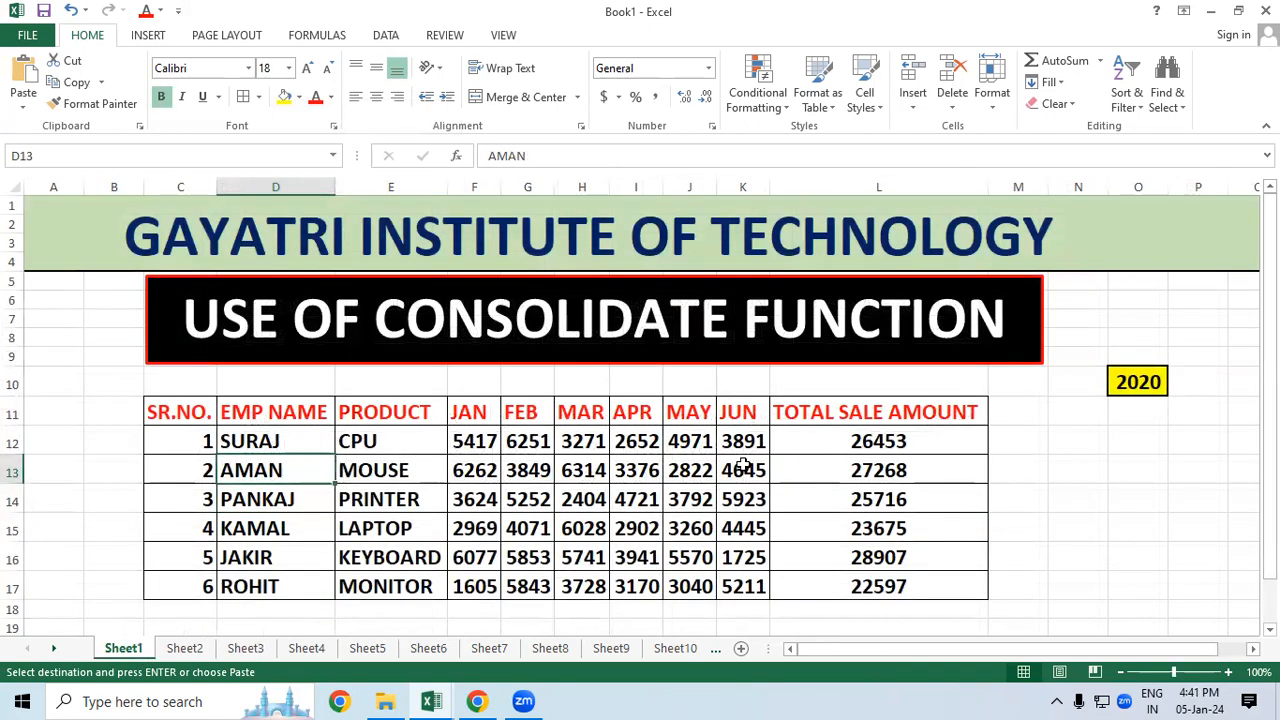
click(184, 648)
click(1129, 551)
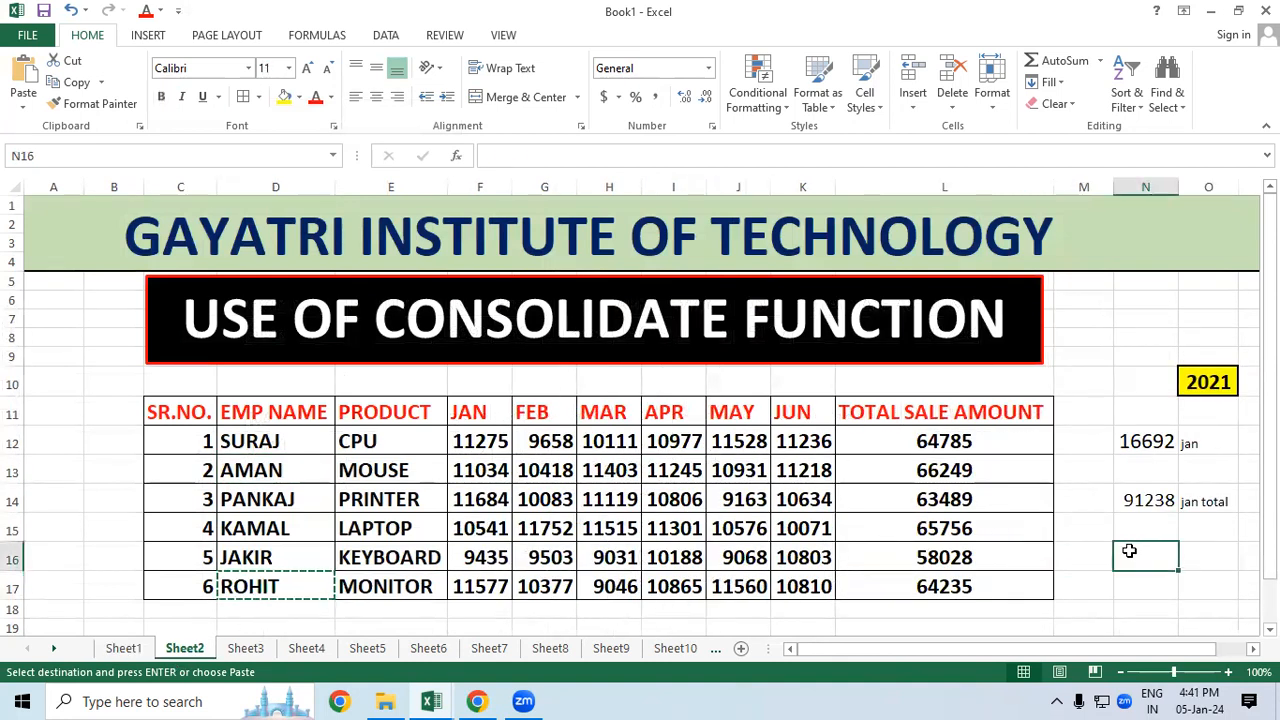
text(=27268+66249)
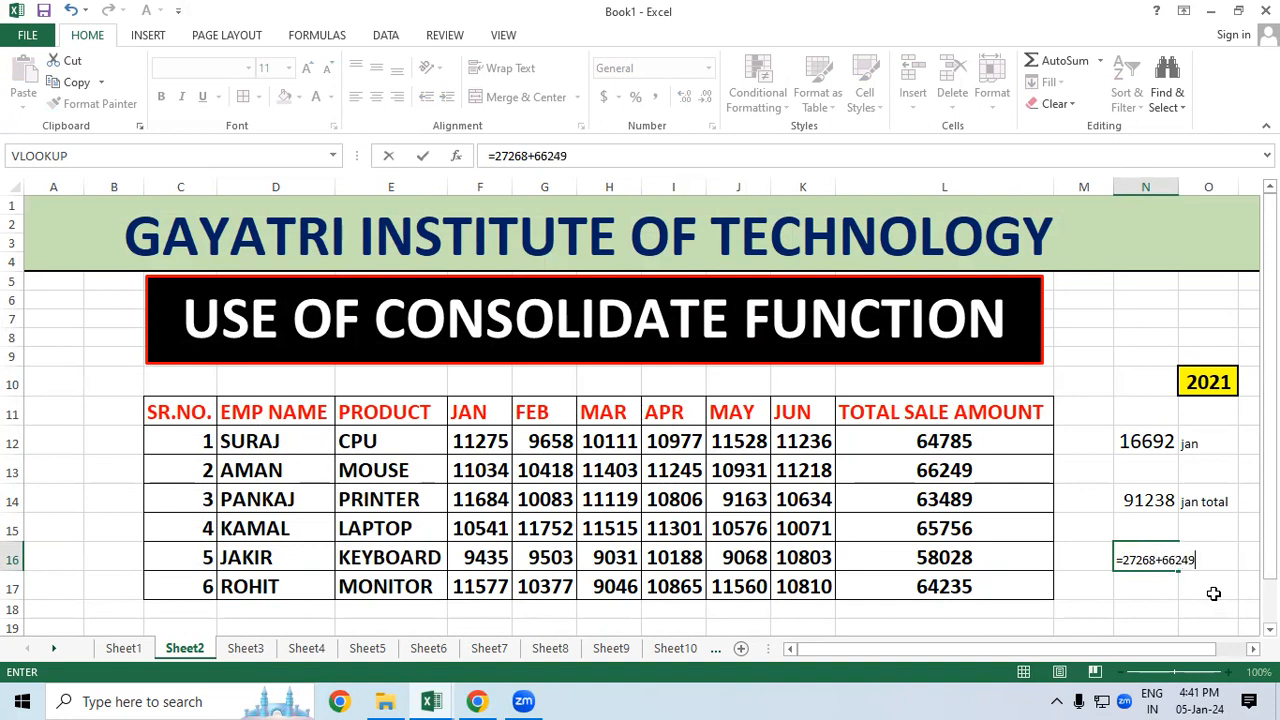
key(Return)
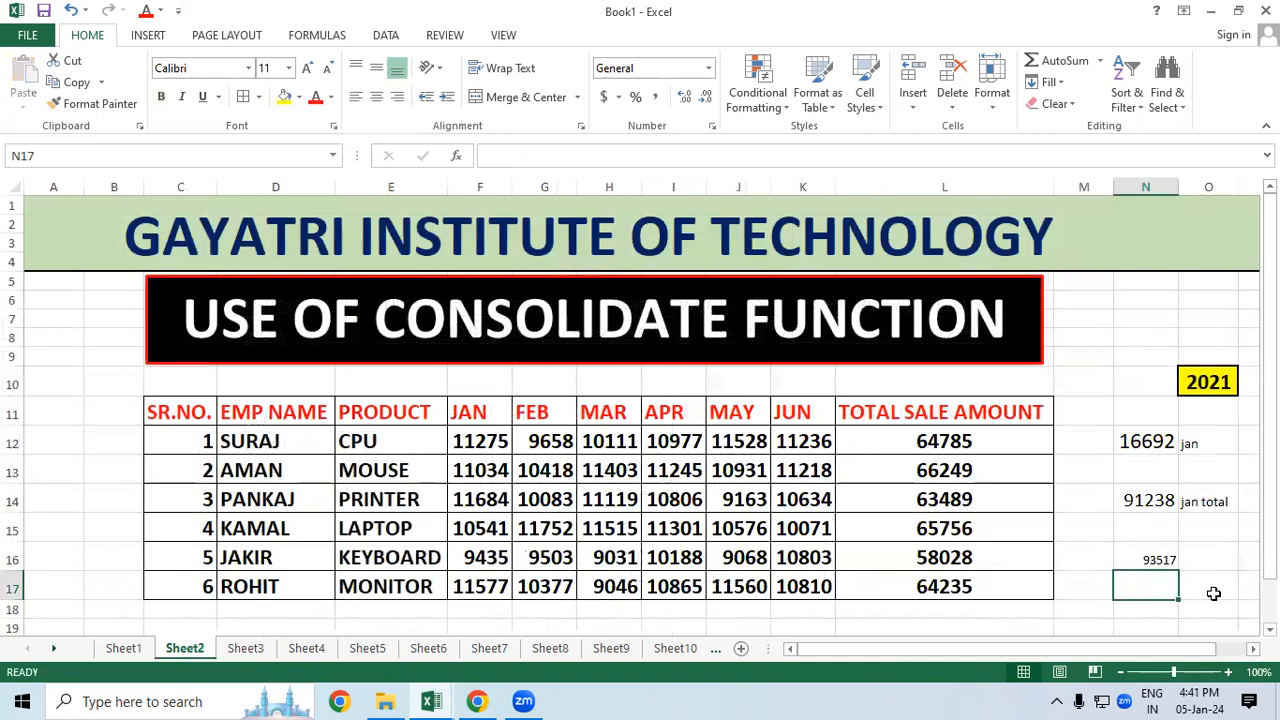
click(247, 650)
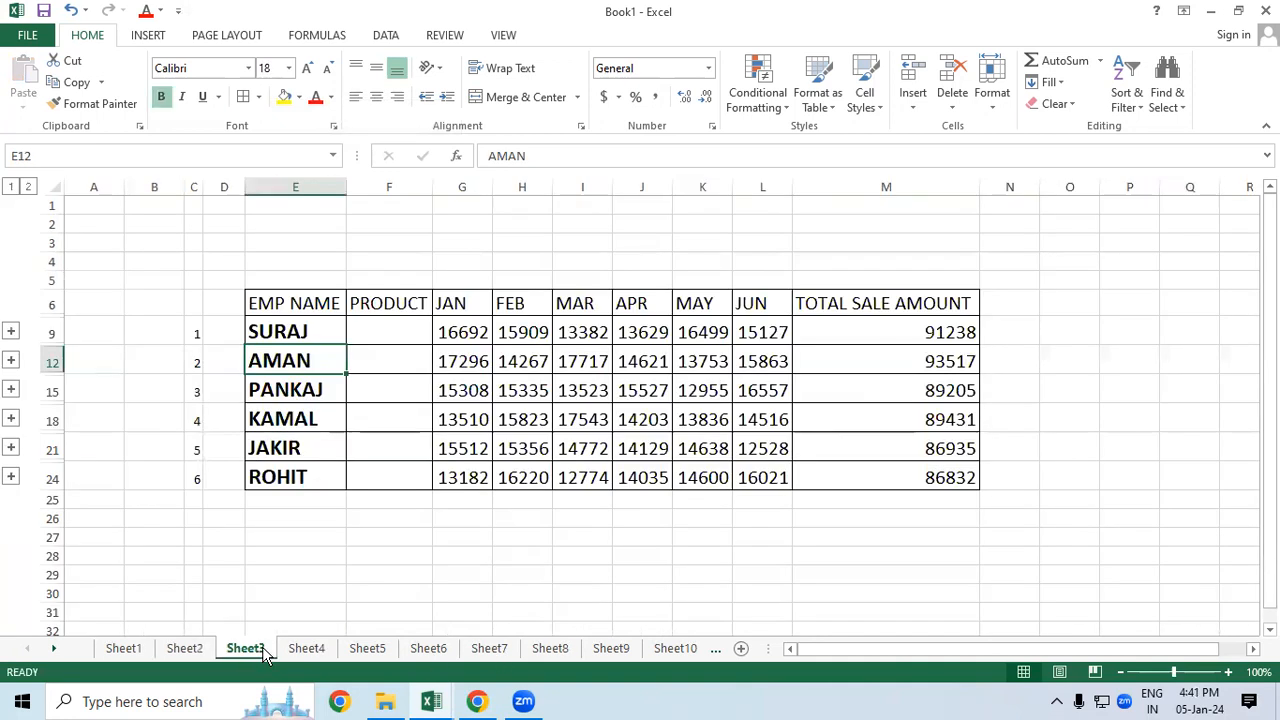